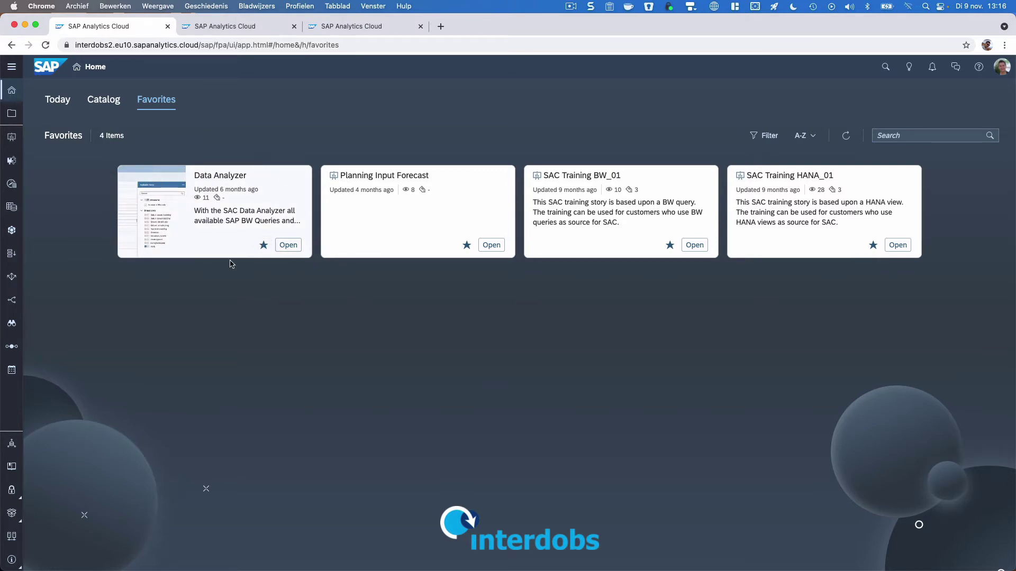
Step: Launch Data Analyzer from its card in the Home Favorites
{"action": "left_click", "coordinate": [237, 221]}
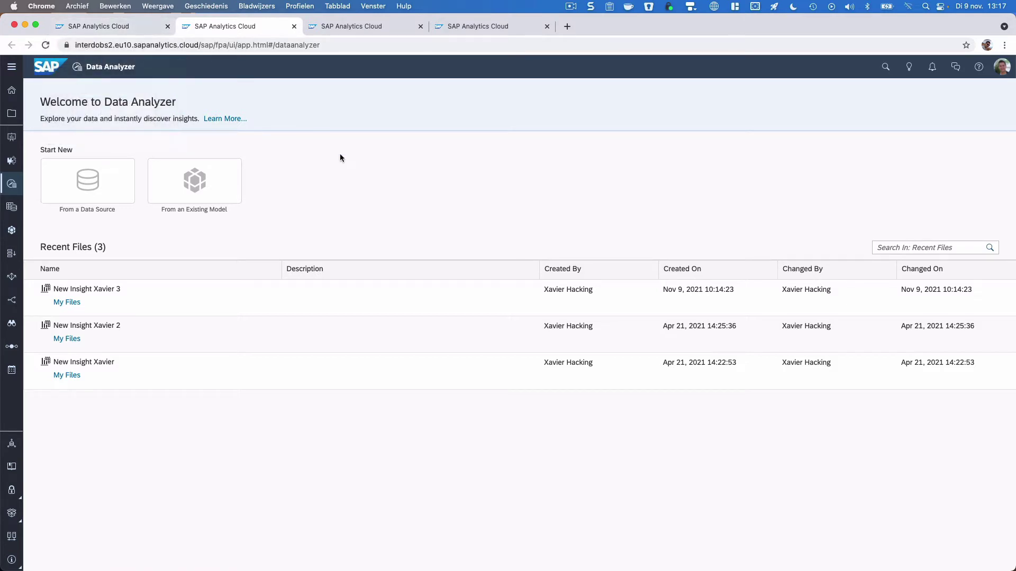
{"action": "left_click", "coordinate": [11, 66]}
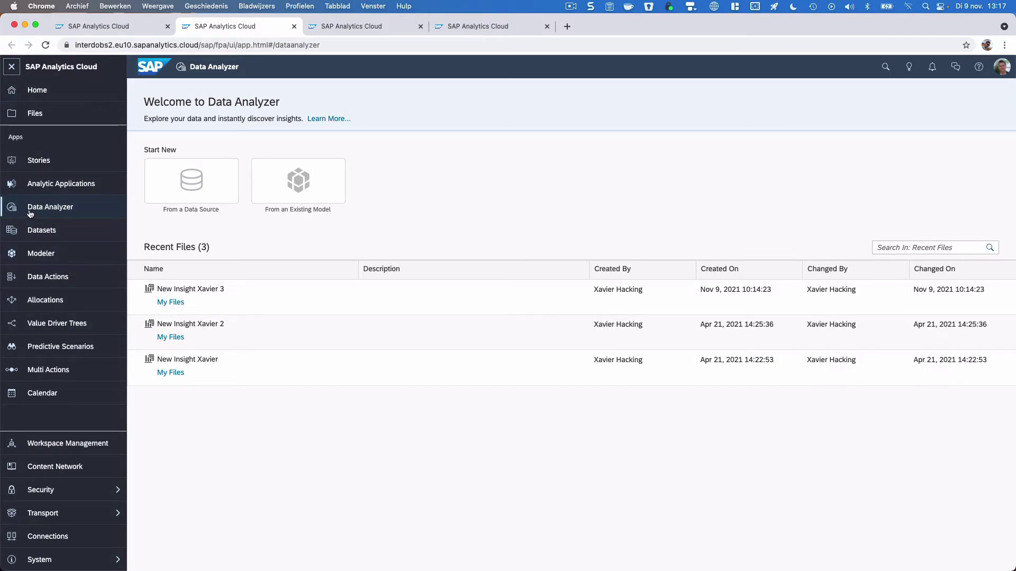
{"action": "left_click", "coordinate": [87, 209]}
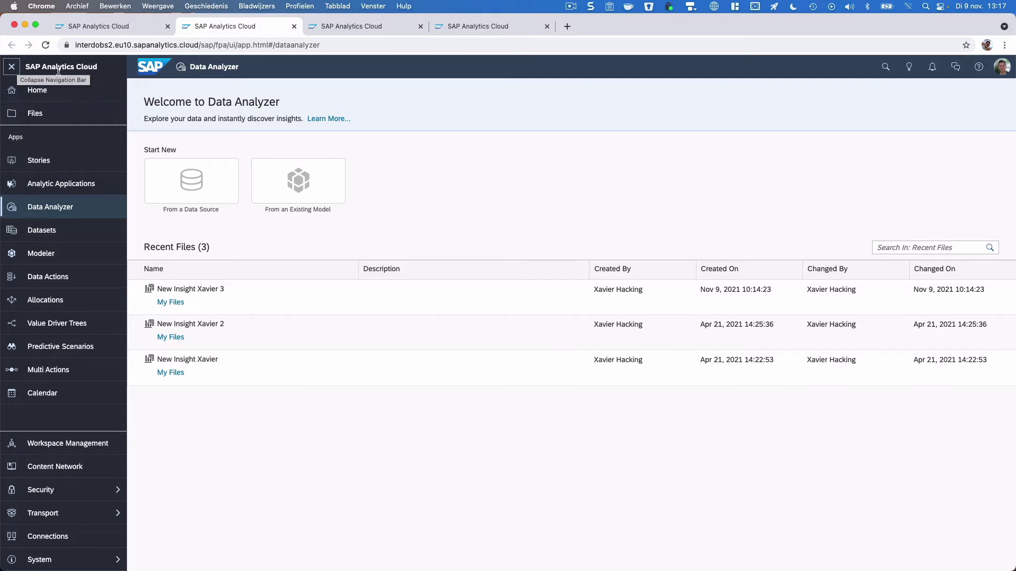
{"action": "left_click", "coordinate": [13, 67]}
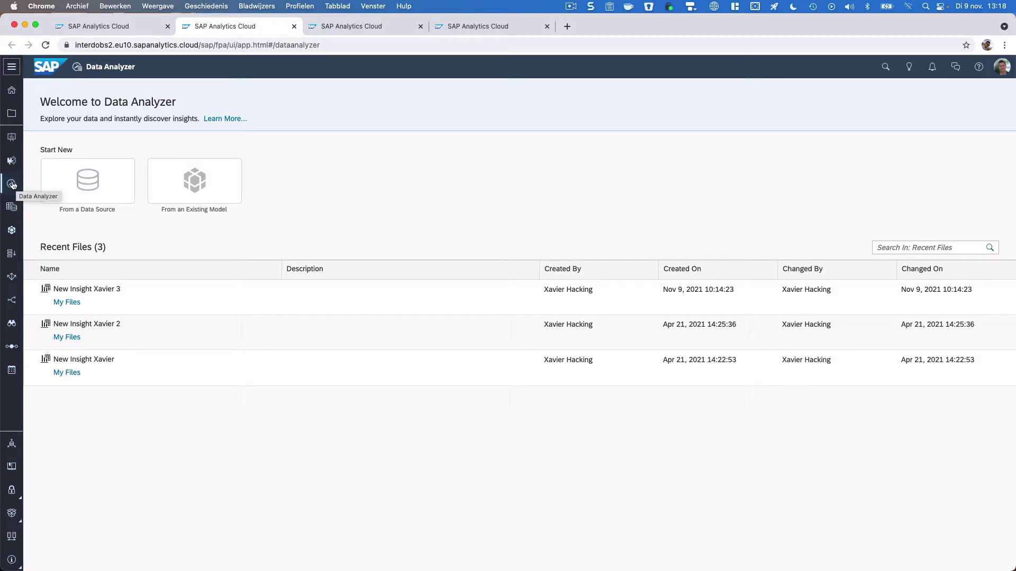
{"action": "left_click", "coordinate": [11, 66]}
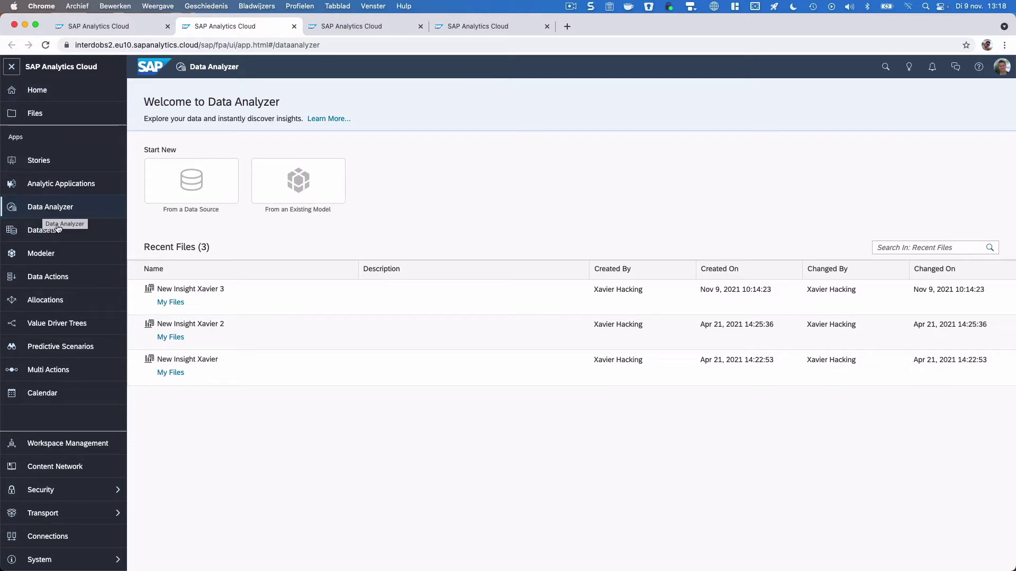
{"action": "left_click", "coordinate": [79, 492]}
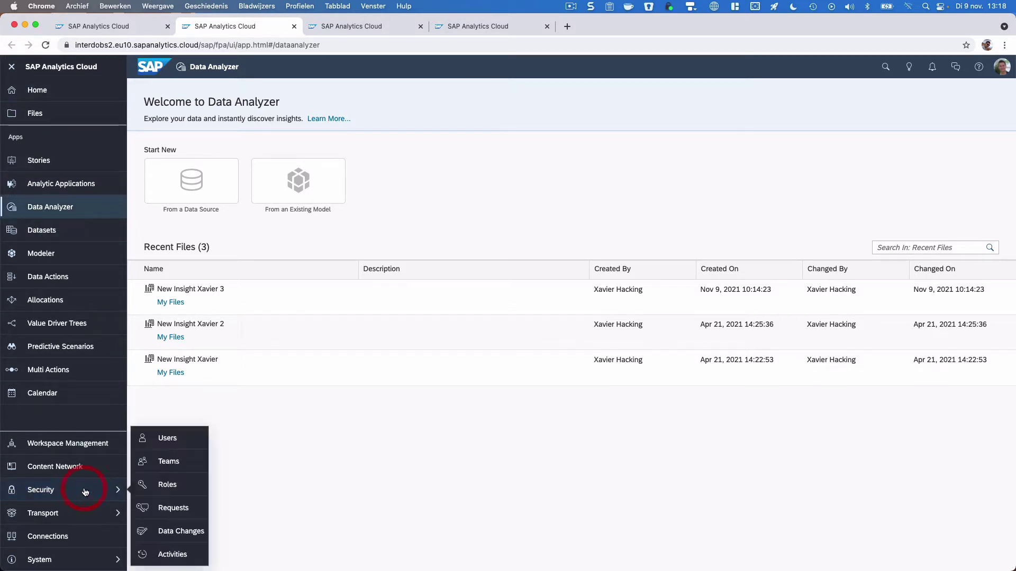
{"action": "left_click", "coordinate": [167, 485]}
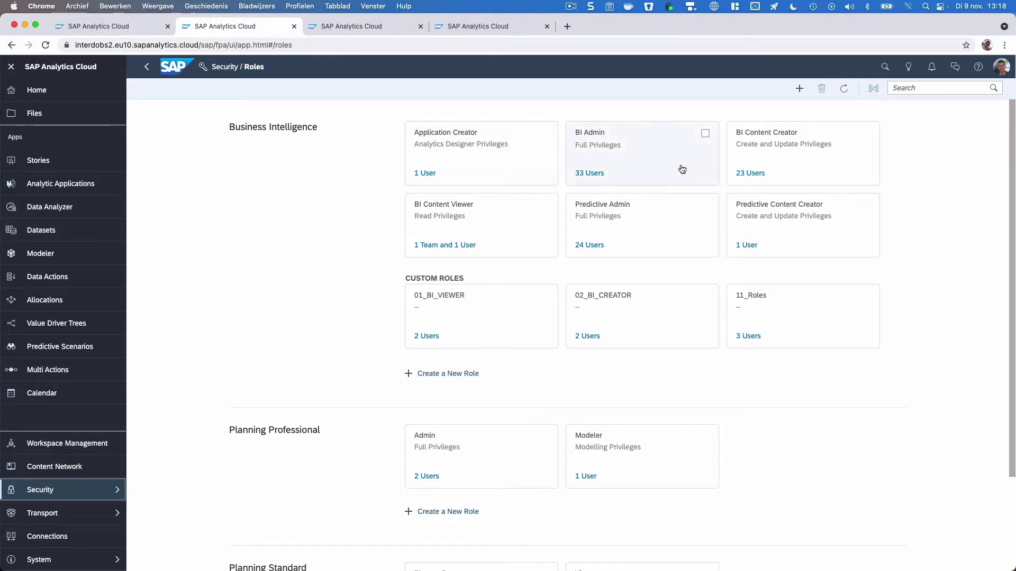
{"action": "left_click", "coordinate": [490, 217]}
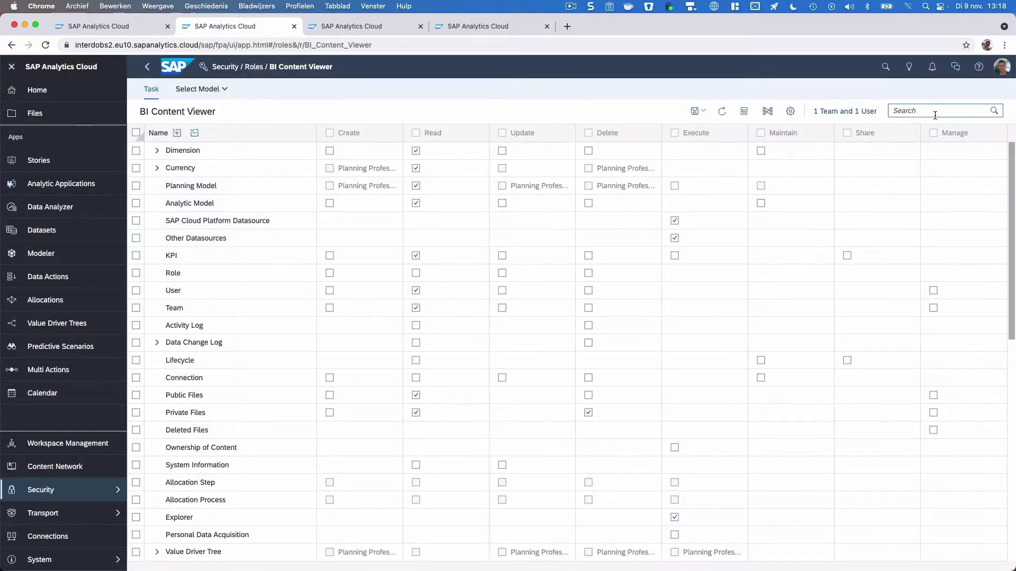
{"action": "left_click", "coordinate": [935, 112]}
{"action": "type", "text": "data"}
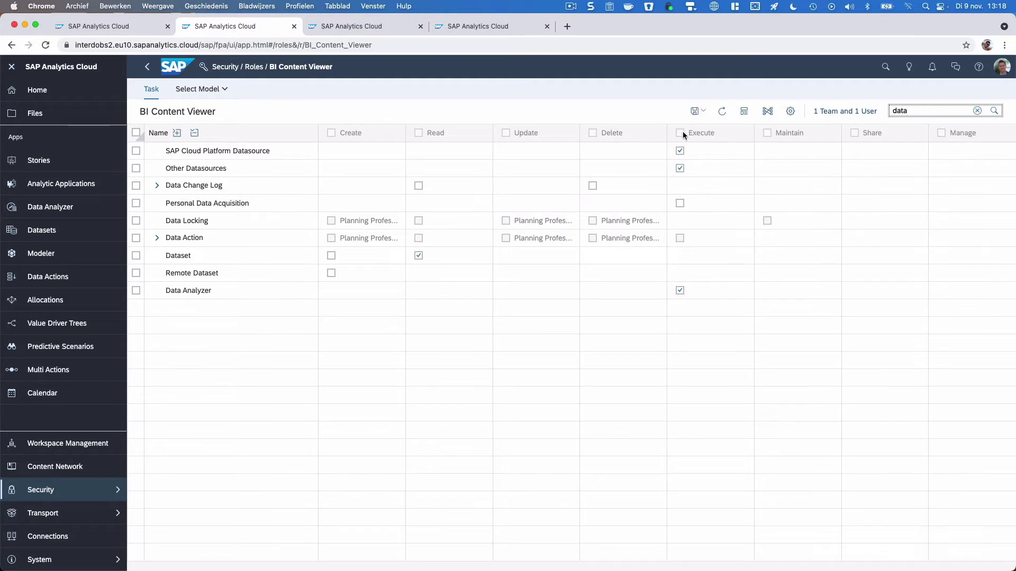
{"action": "left_click", "coordinate": [59, 209]}
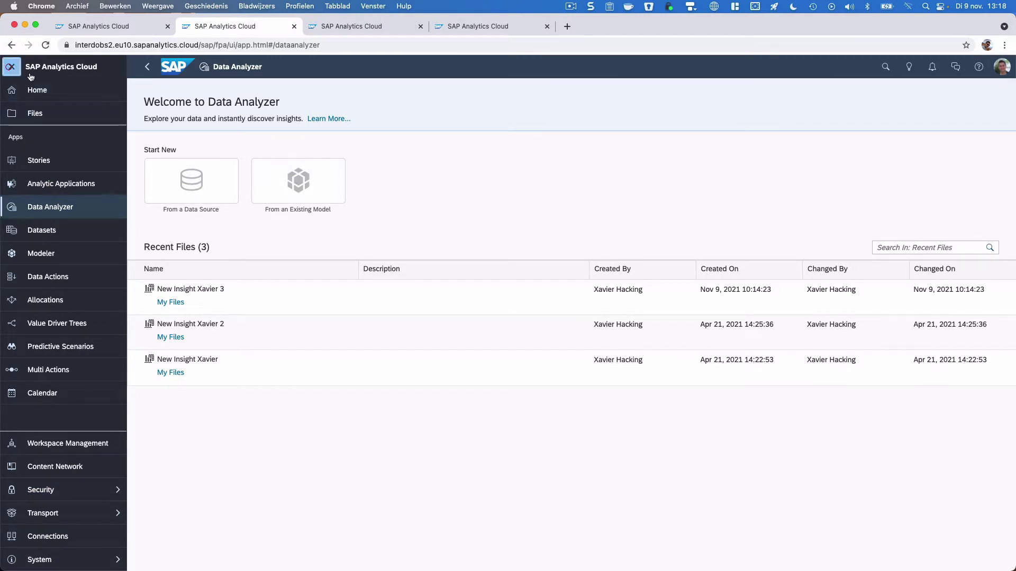
Step: Start a new analysis from a data source with system type SAP BW and connection BW4HANA
{"action": "left_click", "coordinate": [7, 68]}
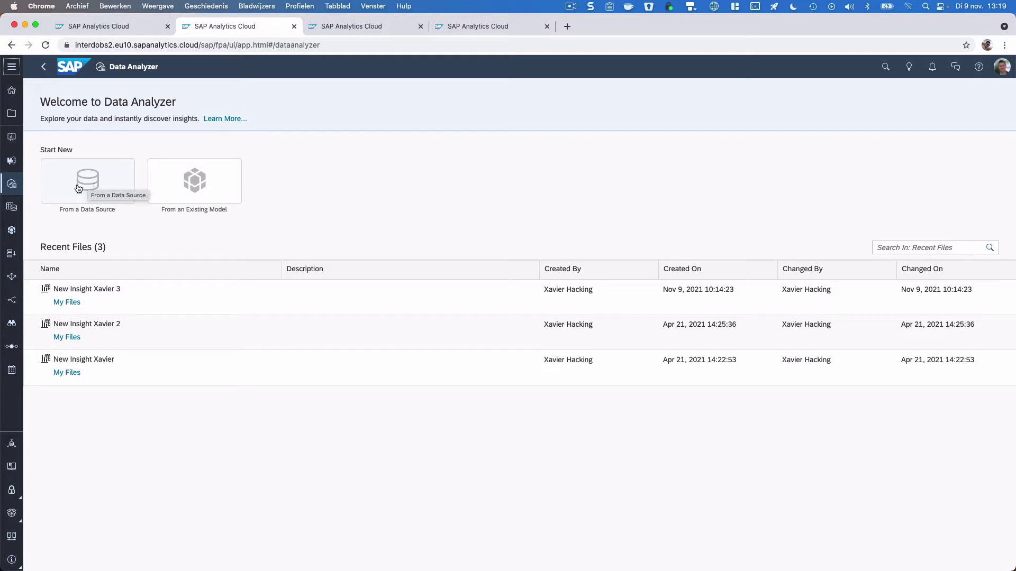
{"action": "left_click", "coordinate": [82, 182]}
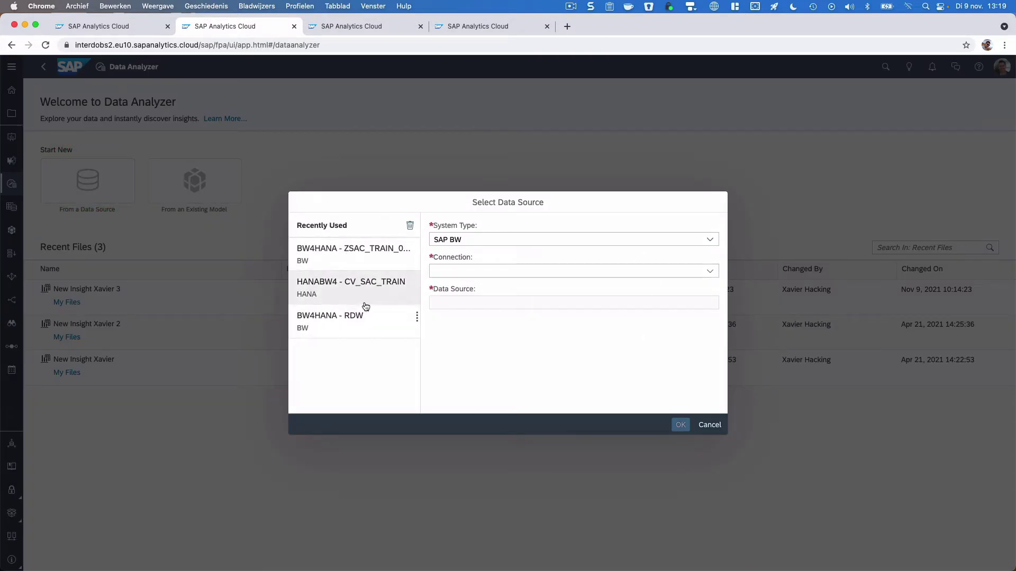
{"action": "left_click", "coordinate": [709, 239]}
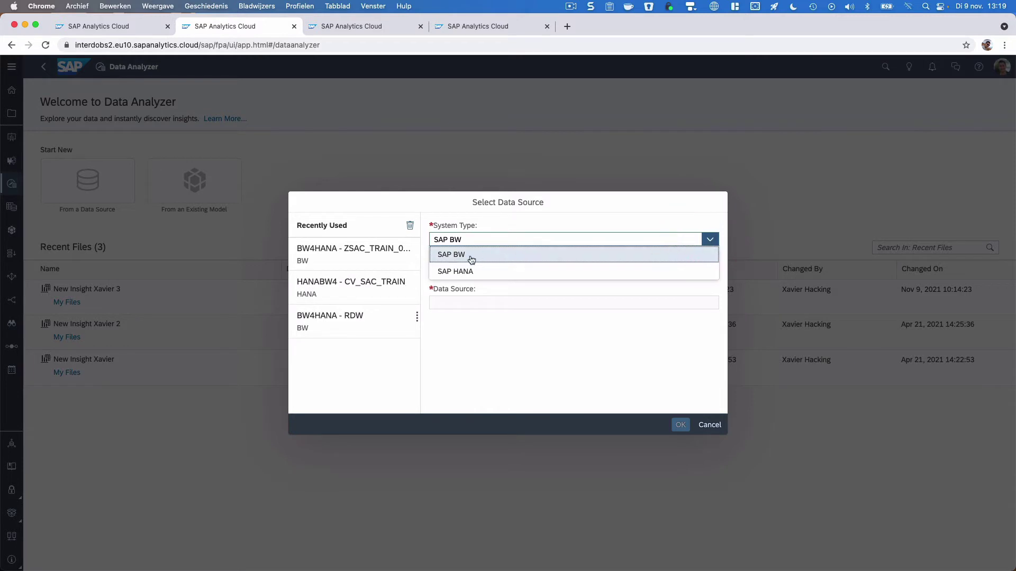
{"action": "left_click", "coordinate": [501, 225]}
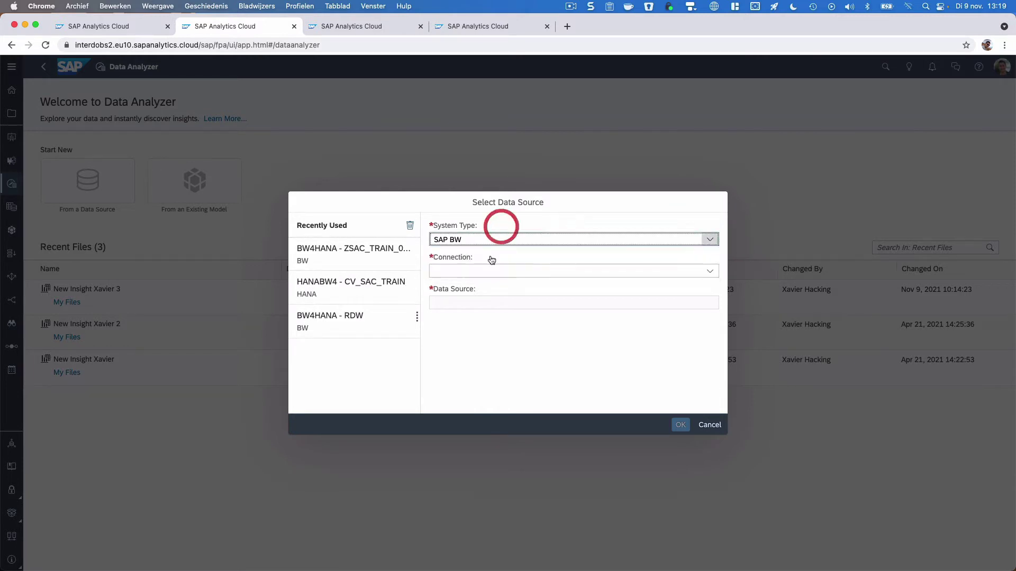
{"action": "left_click", "coordinate": [711, 275]}
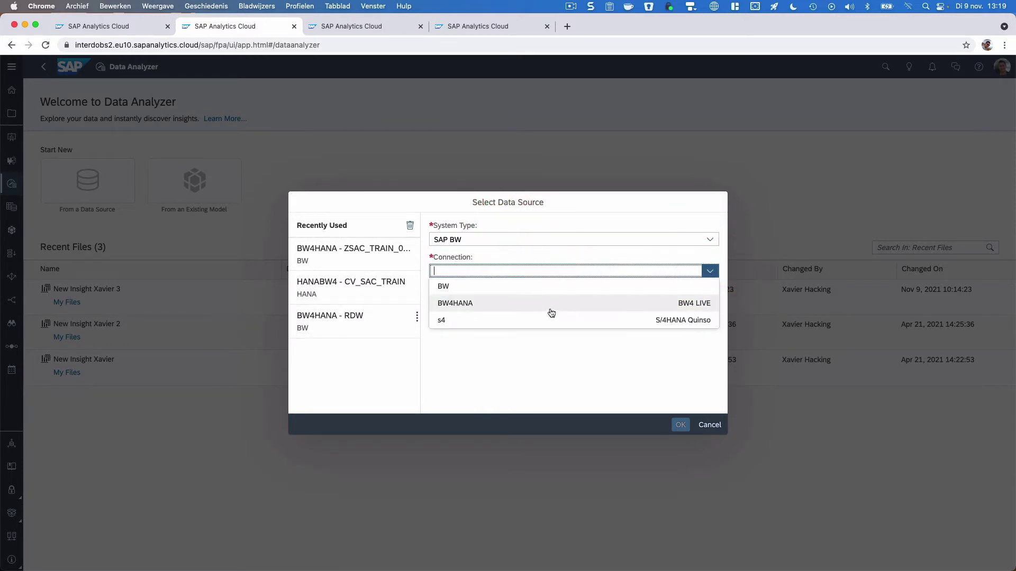
{"action": "left_click", "coordinate": [469, 304]}
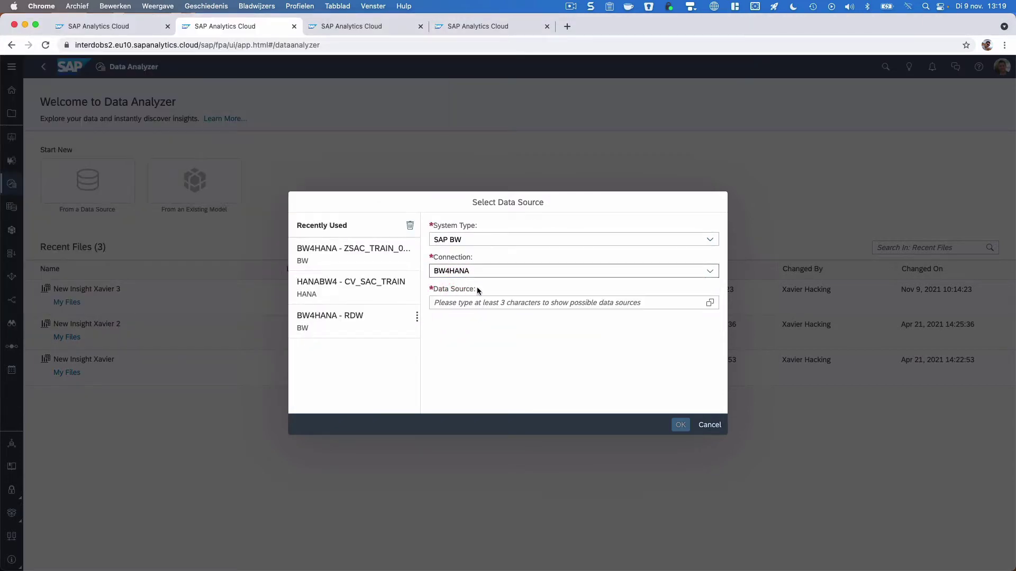
Step: Search the BW4HANA data sources for 'ZSAC' and open ZSAC_TRAIN_001
{"action": "left_click", "coordinate": [710, 303]}
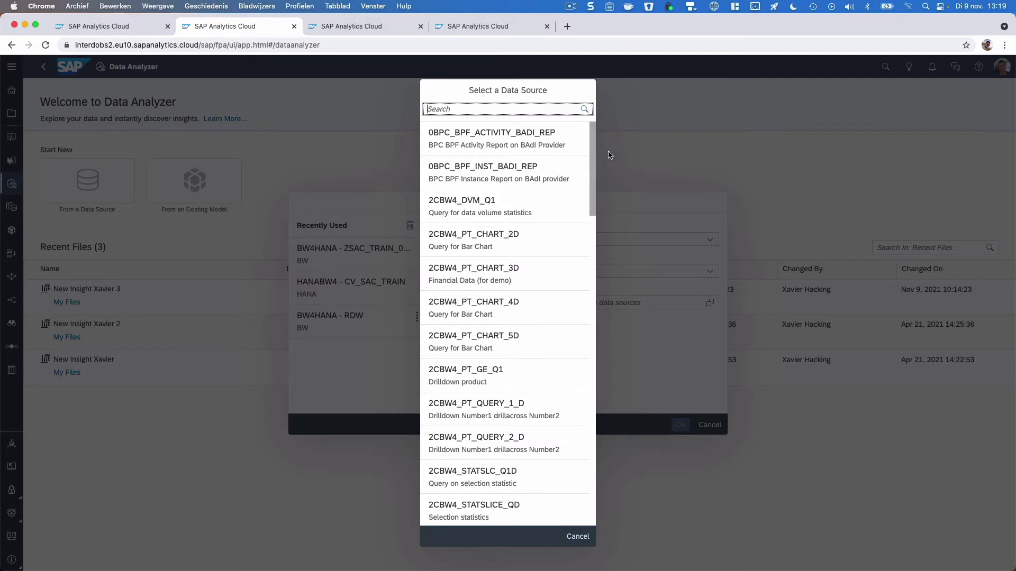
{"action": "left_click_drag", "start_coordinate": [593, 147], "coordinate": [577, 429]}
{"action": "left_click", "coordinate": [518, 514]}
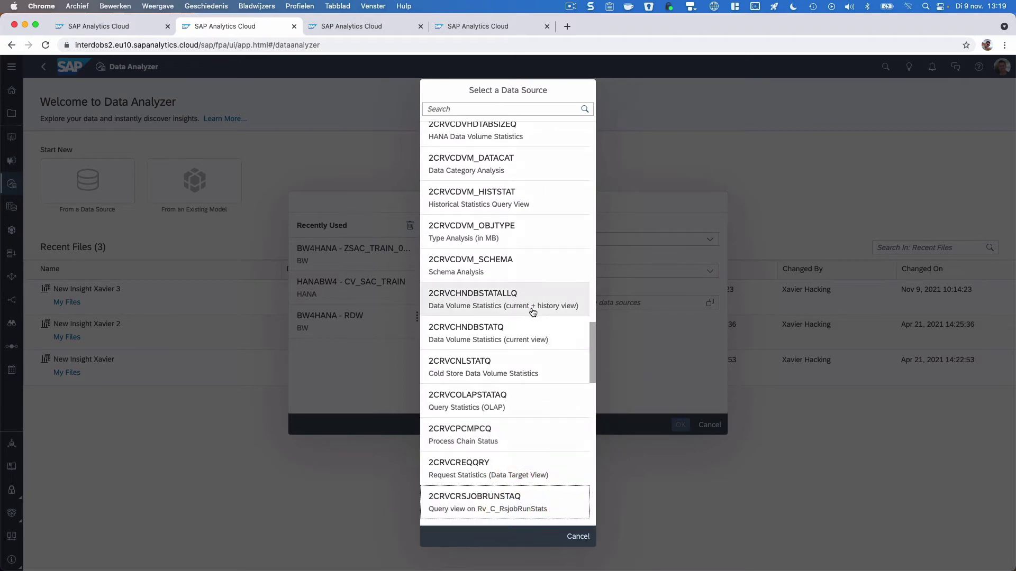
{"action": "scroll", "coordinate": [529, 318], "scroll_direction": "down", "scroll_amount": 10}
{"action": "scroll", "coordinate": [529, 320], "scroll_direction": "down", "scroll_amount": 6}
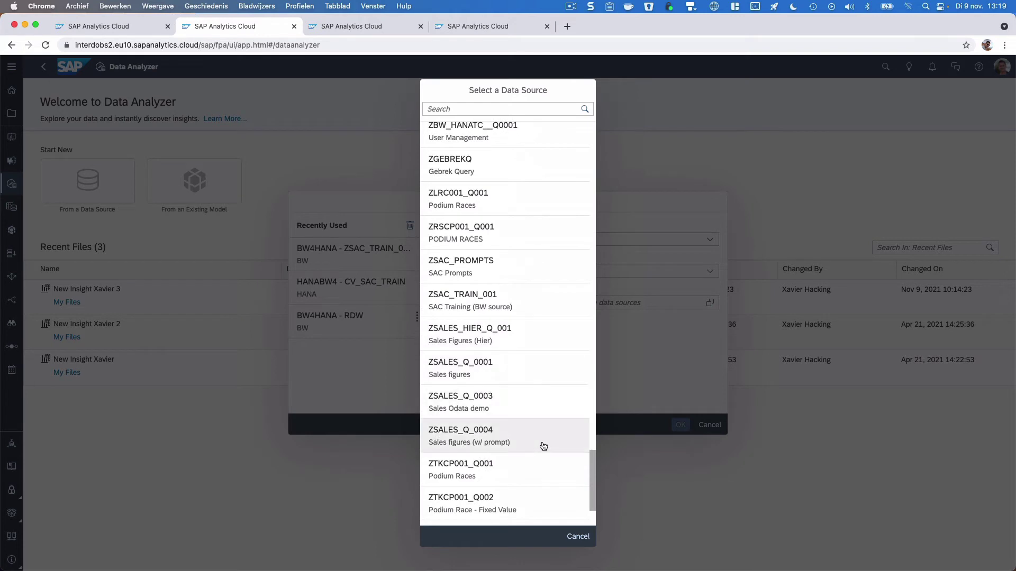
{"action": "scroll", "coordinate": [542, 446], "scroll_direction": "up", "scroll_amount": 3}
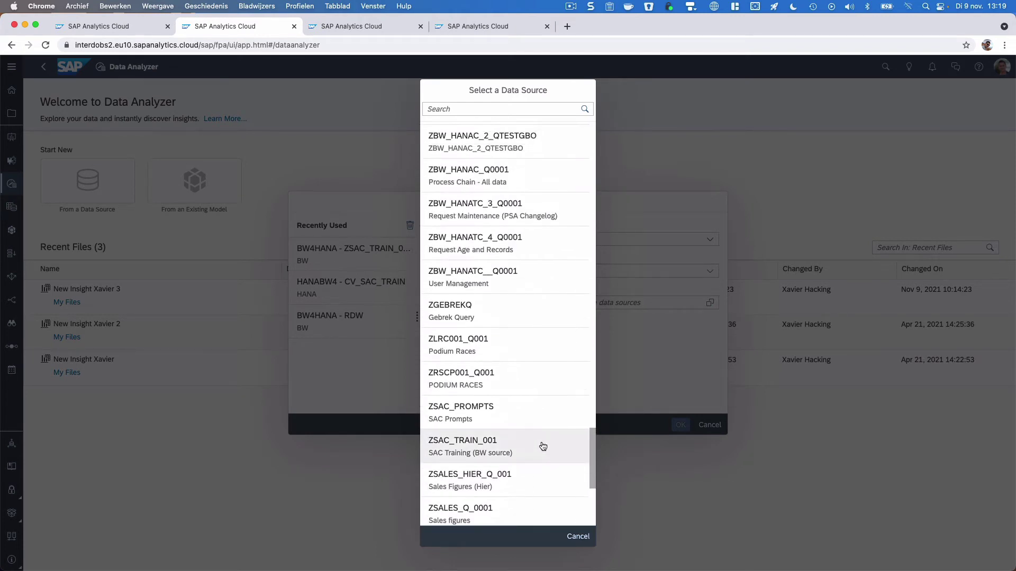
{"action": "left_click", "coordinate": [517, 109]}
{"action": "type", "text": "Z"}
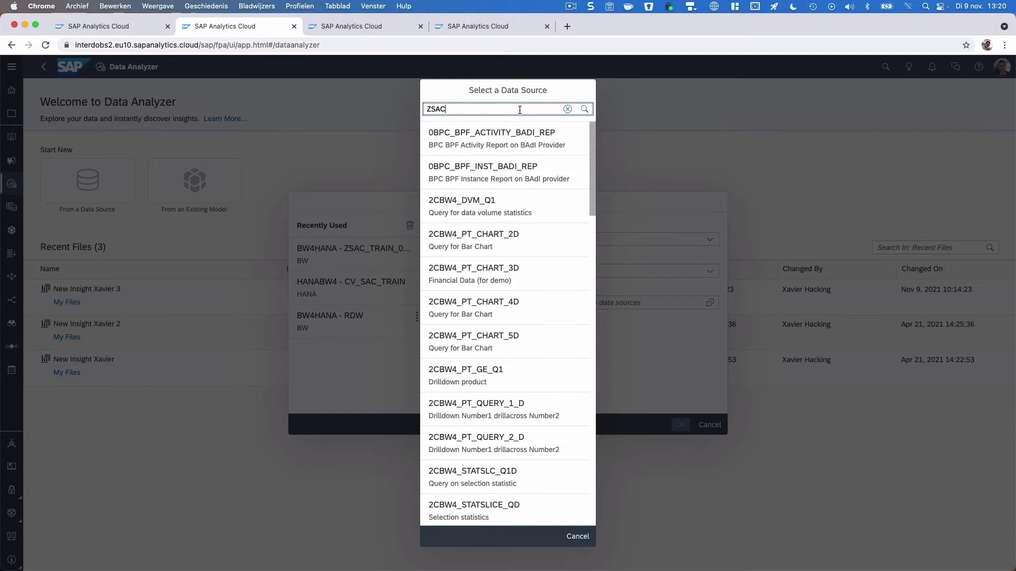
{"action": "type", "text": "SAC"}
{"action": "key", "text": "Return"}
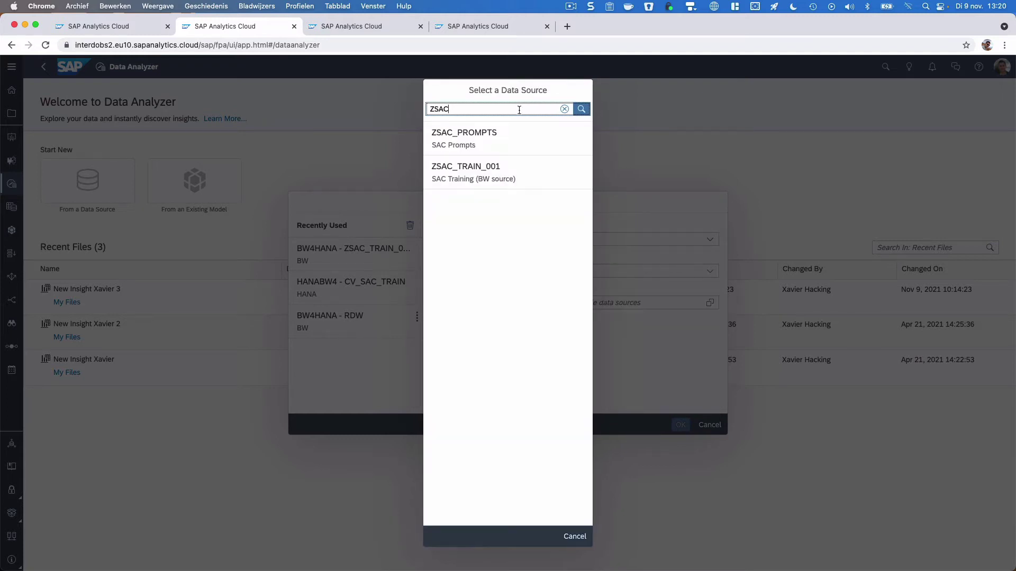
{"action": "left_click", "coordinate": [509, 178]}
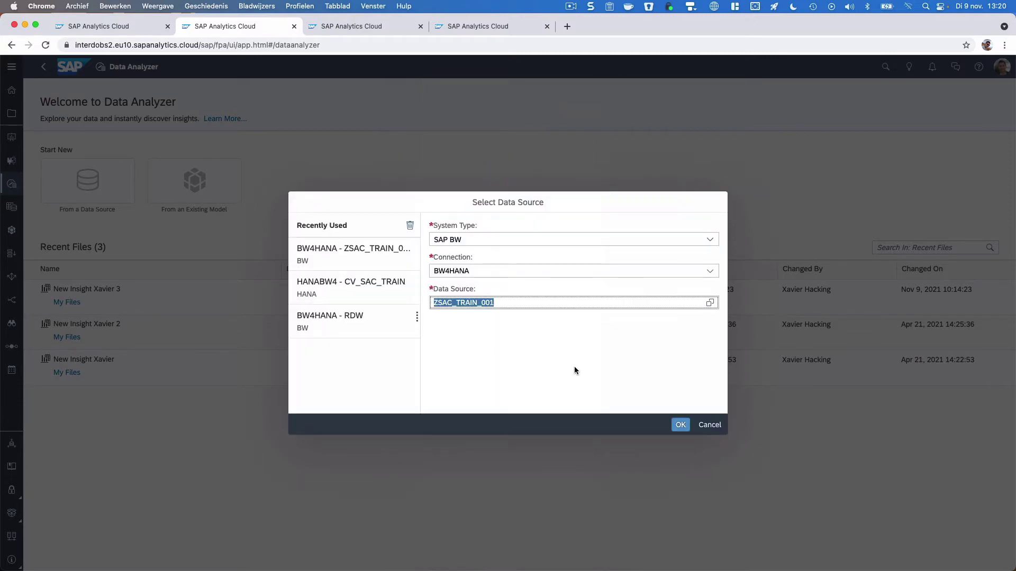
{"action": "left_click", "coordinate": [680, 425]}
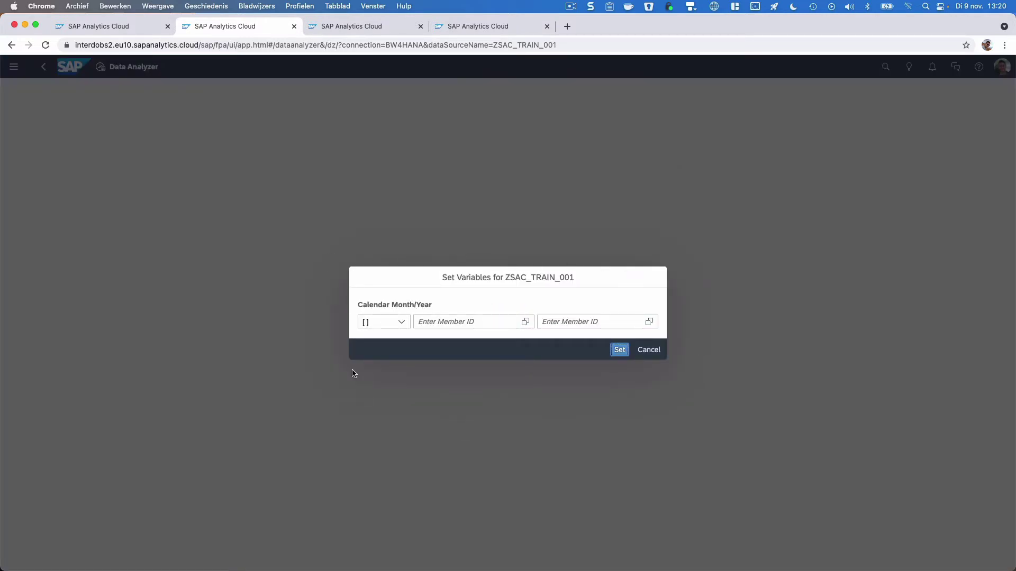
Step: Set the Calendar Month/Year variable range to 01.2006 through 12.2010 and apply it
{"action": "left_click", "coordinate": [518, 322]}
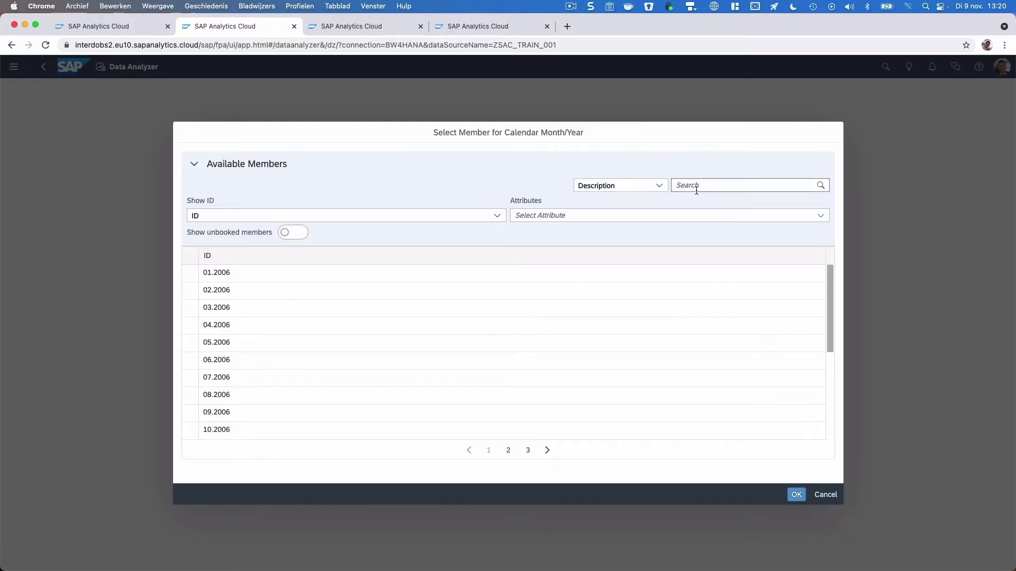
{"action": "left_click", "coordinate": [190, 273]}
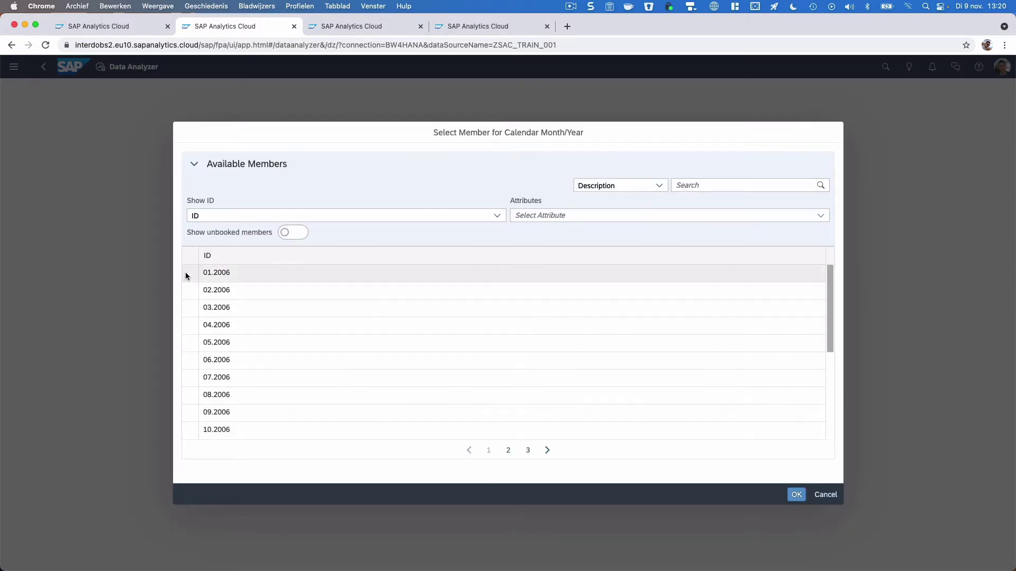
{"action": "left_click", "coordinate": [791, 496]}
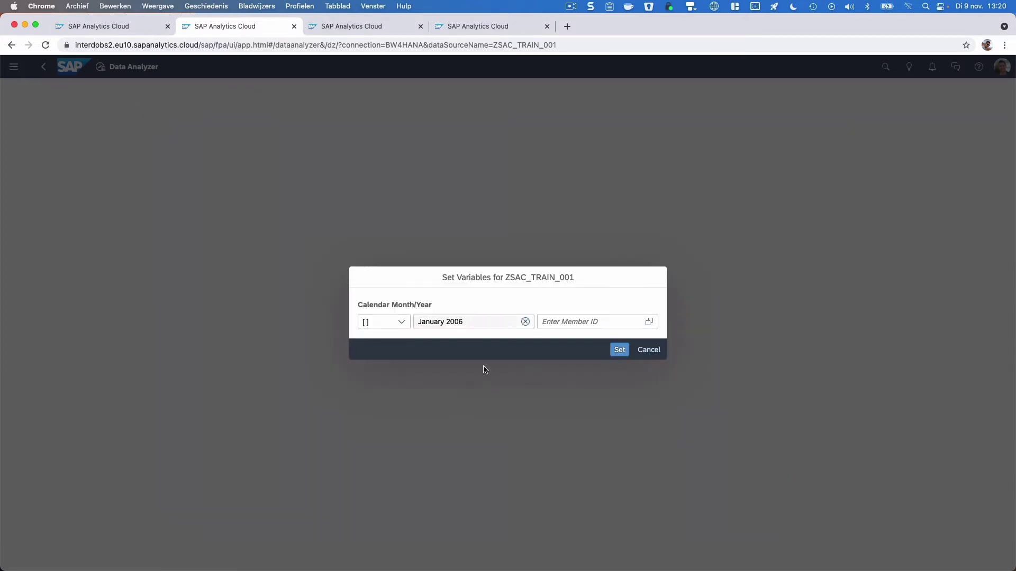
{"action": "left_click", "coordinate": [611, 324]}
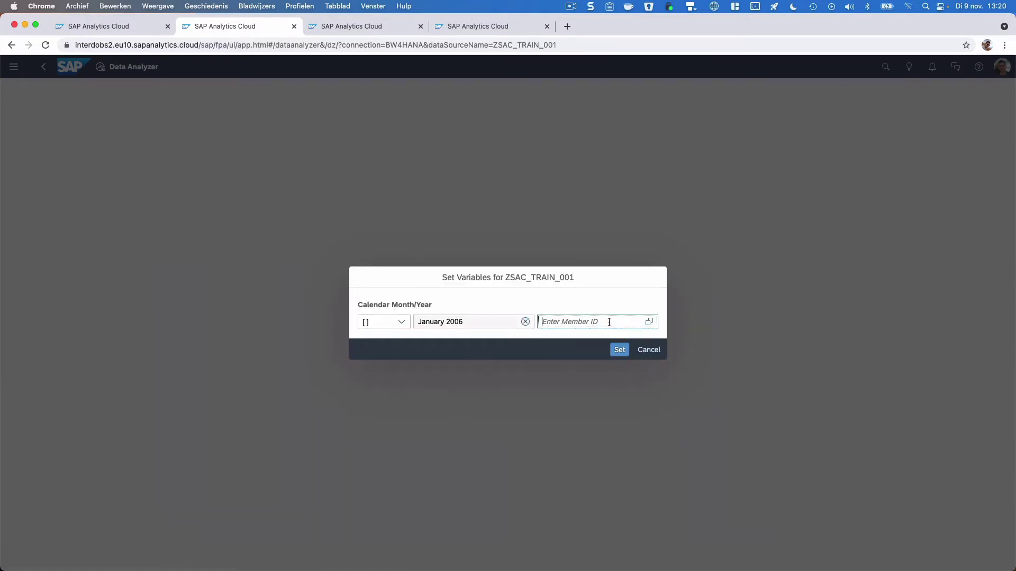
{"action": "type", "text": "12.2010"}
{"action": "key", "text": "Return"}
{"action": "left_click", "coordinate": [620, 352]}
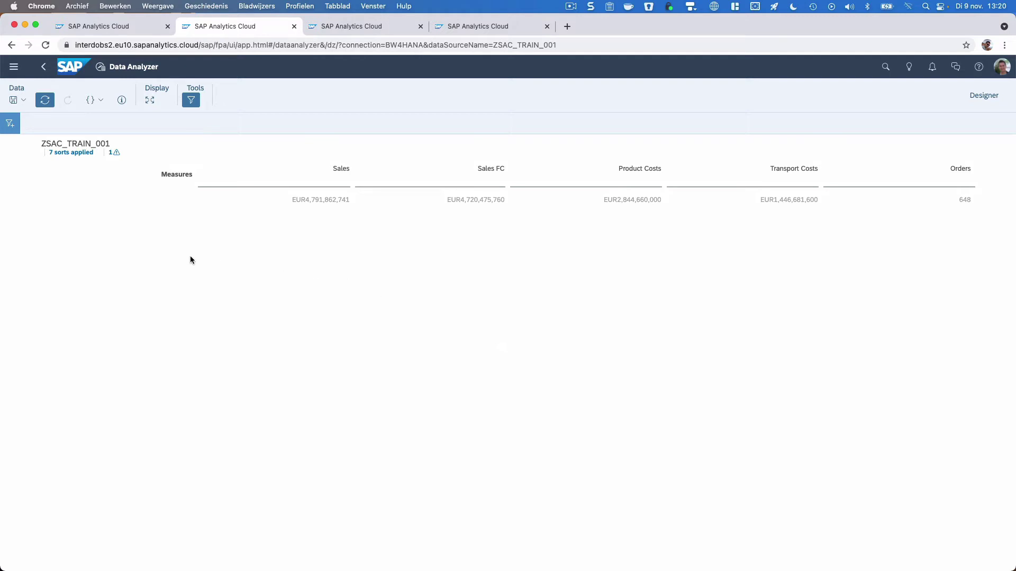
Step: Put Country and Plant into the table rows, with Country above Plant
{"action": "left_click", "coordinate": [987, 96]}
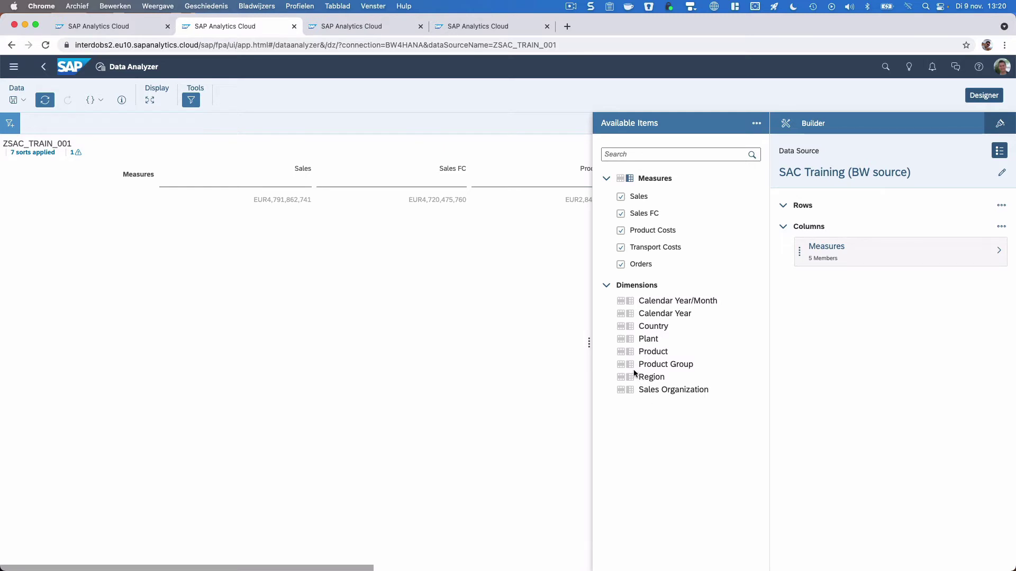
{"action": "left_click", "coordinate": [622, 327]}
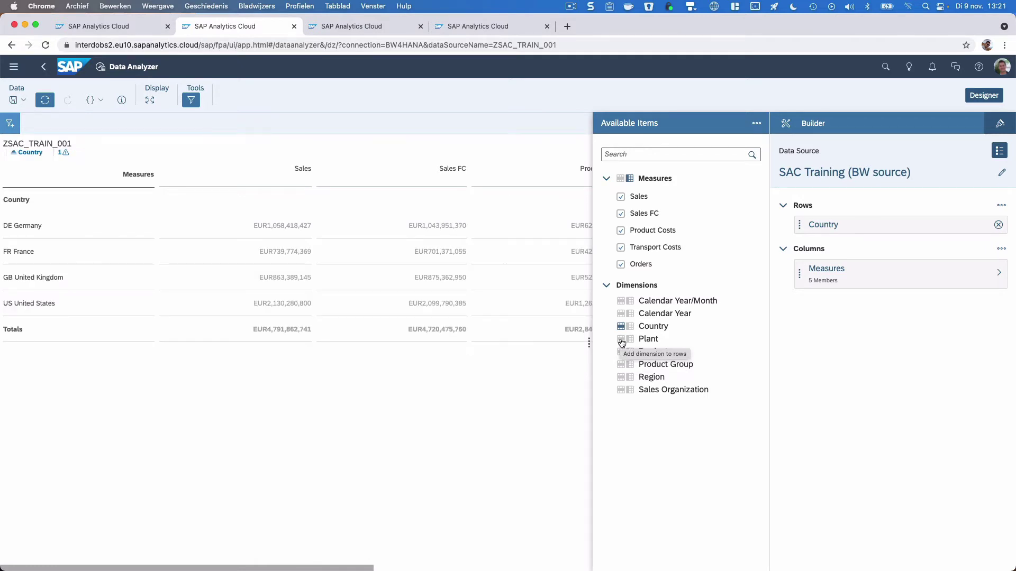
{"action": "left_click", "coordinate": [621, 339]}
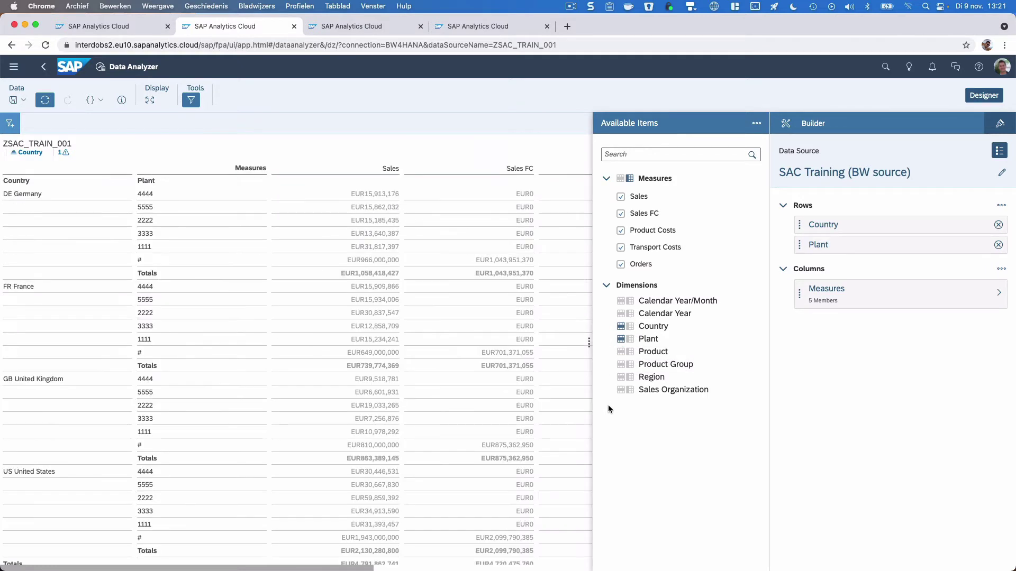
{"action": "left_click", "coordinate": [630, 339]}
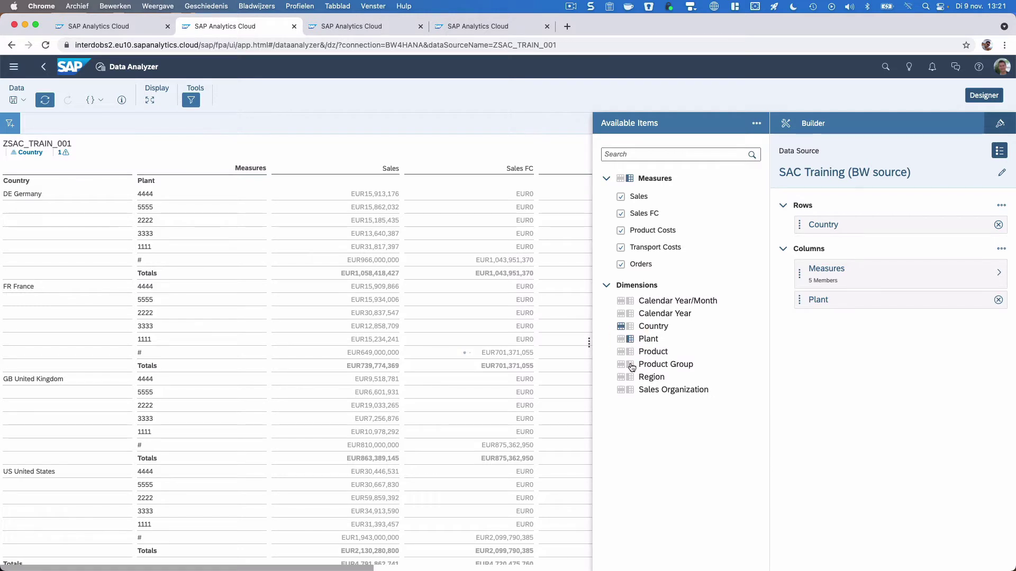
{"action": "left_click", "coordinate": [621, 340]}
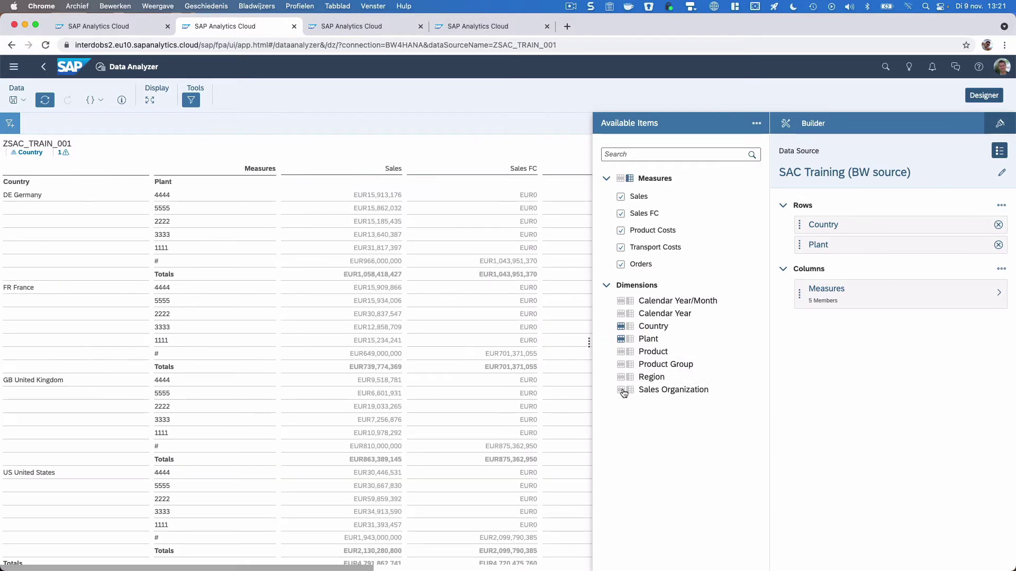
{"action": "left_click_drag", "start_coordinate": [845, 246], "coordinate": [845, 223]}
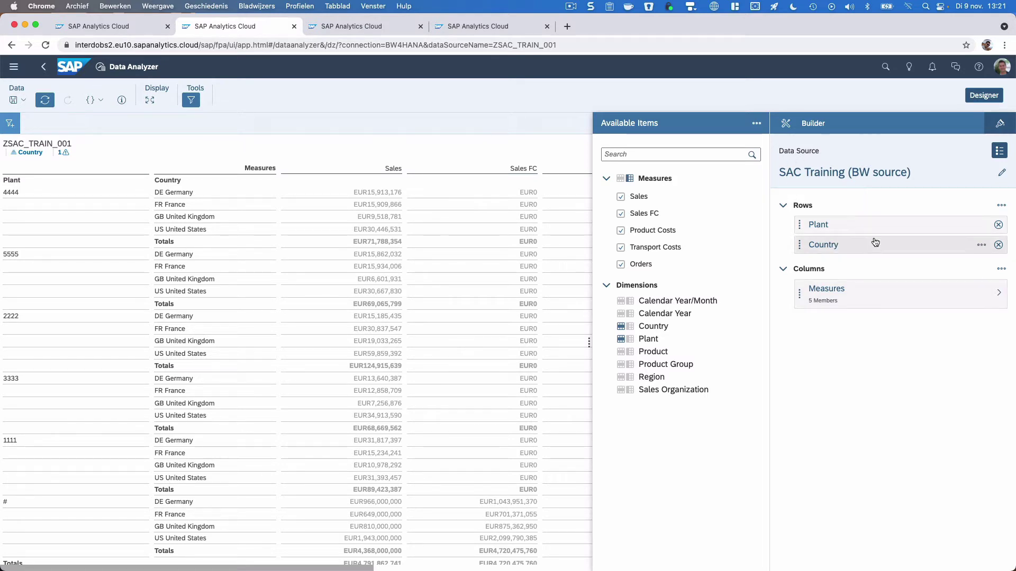
{"action": "left_click_drag", "start_coordinate": [875, 245], "coordinate": [874, 213]}
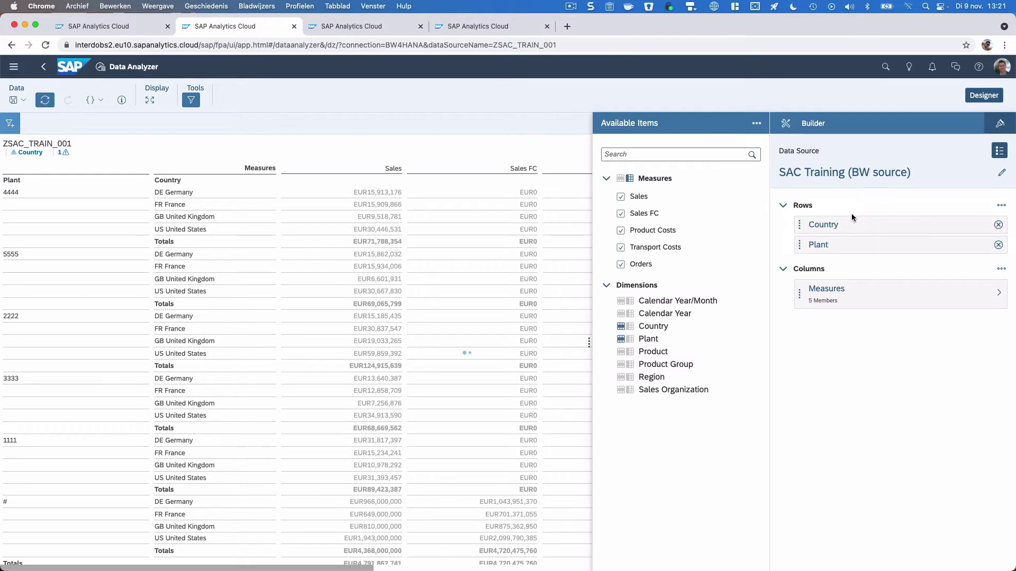
Step: Show Country members by their description only
{"action": "left_click", "coordinate": [977, 225]}
{"action": "mouse_move", "coordinate": [966, 242]}
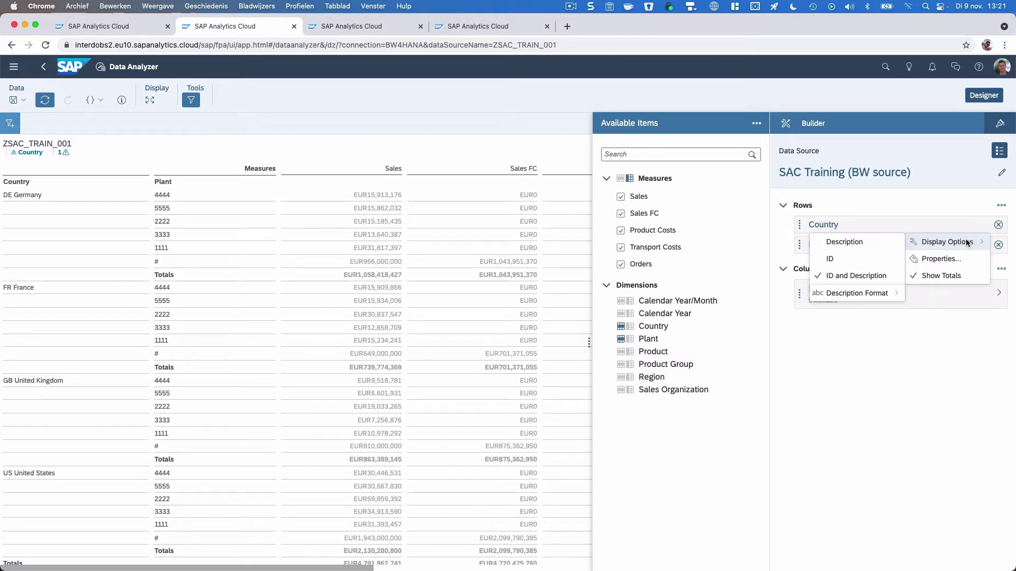
{"action": "left_click", "coordinate": [875, 243]}
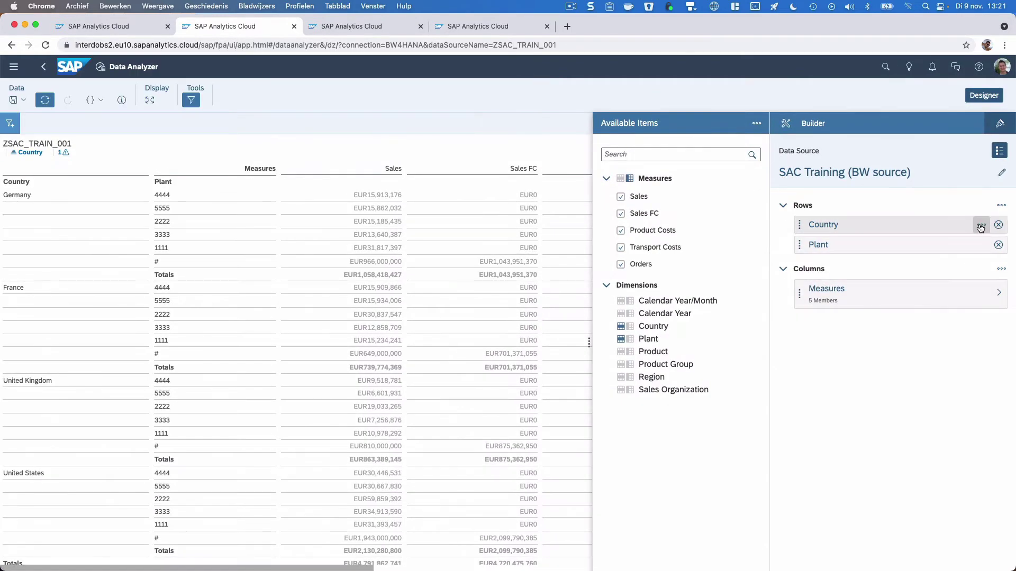
{"action": "left_click", "coordinate": [979, 225]}
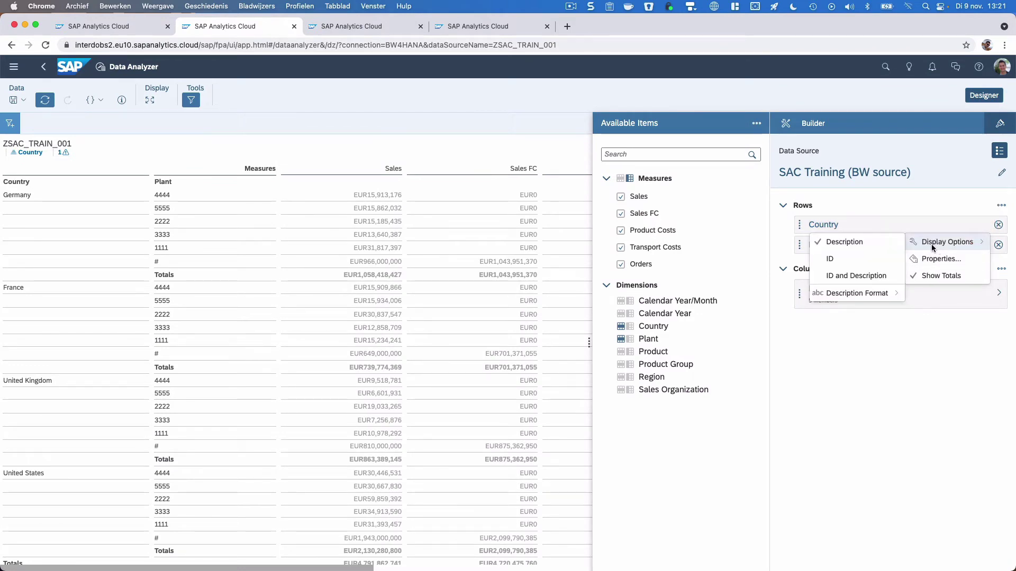
{"action": "mouse_move", "coordinate": [872, 298]}
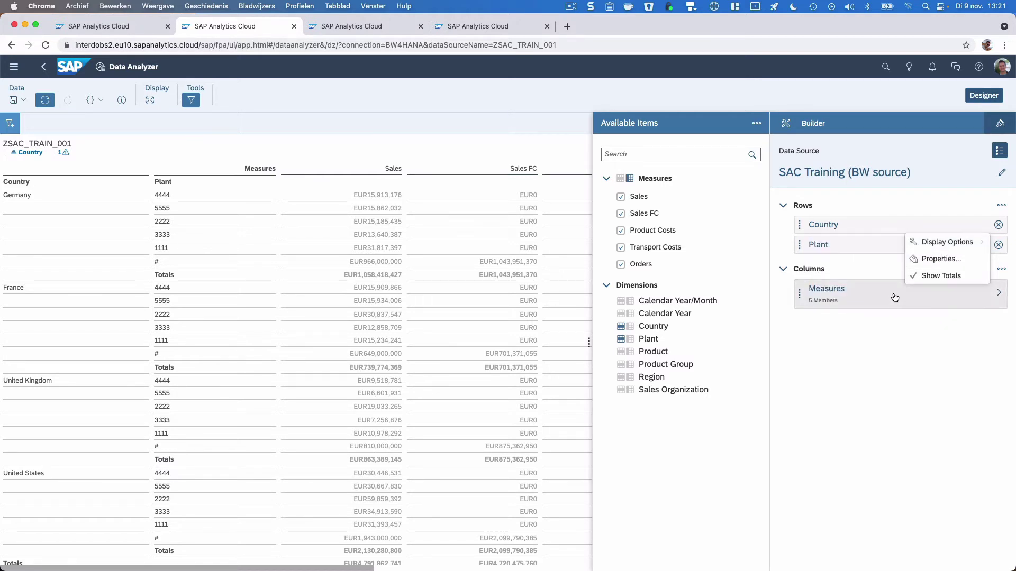
{"action": "left_click", "coordinate": [916, 202]}
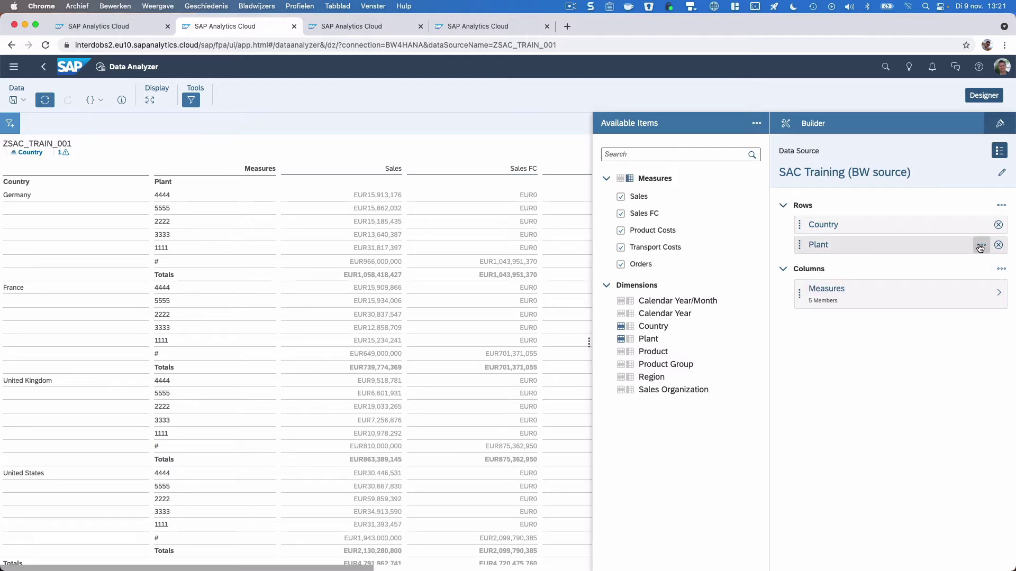
Step: Display Plant by description, showing names like Calgary and Munich instead of numbers
{"action": "left_click", "coordinate": [979, 247]}
{"action": "mouse_move", "coordinate": [949, 262]}
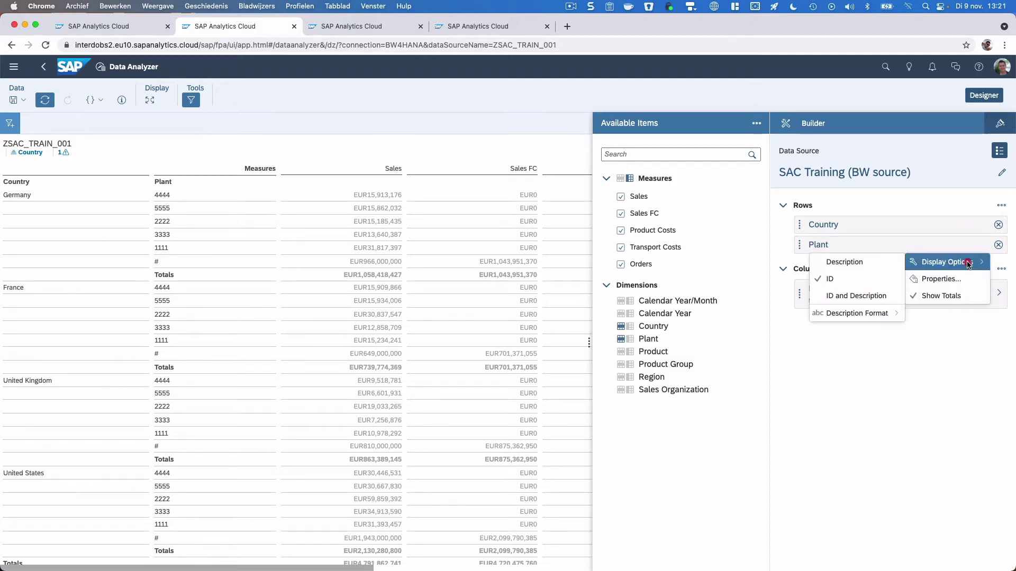
{"action": "left_click", "coordinate": [868, 261]}
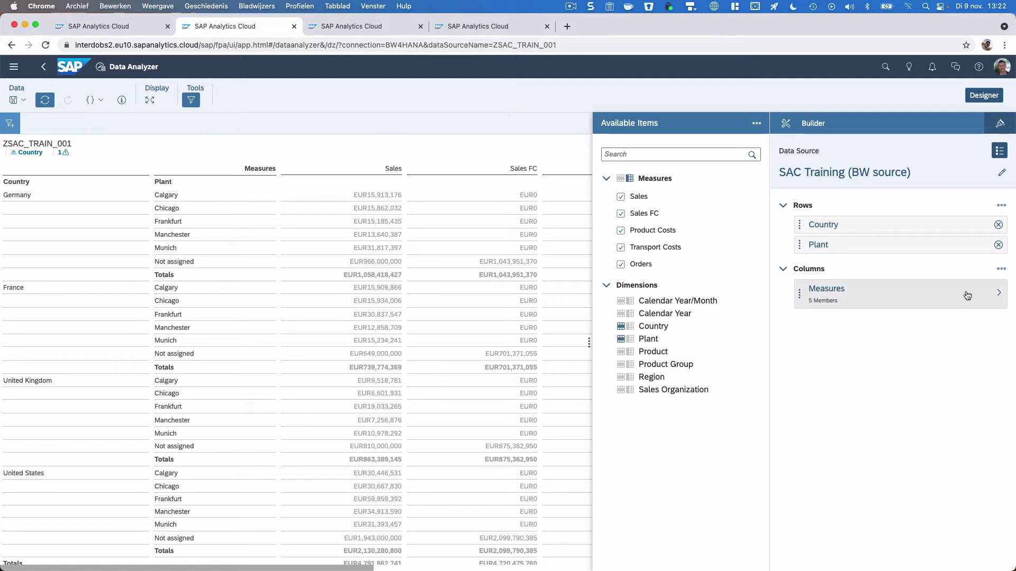
Step: Remove Product Costs, Transport Costs and Orders, leaving Sales and Sales FC as measures
{"action": "left_click", "coordinate": [620, 230]}
{"action": "left_click", "coordinate": [621, 247]}
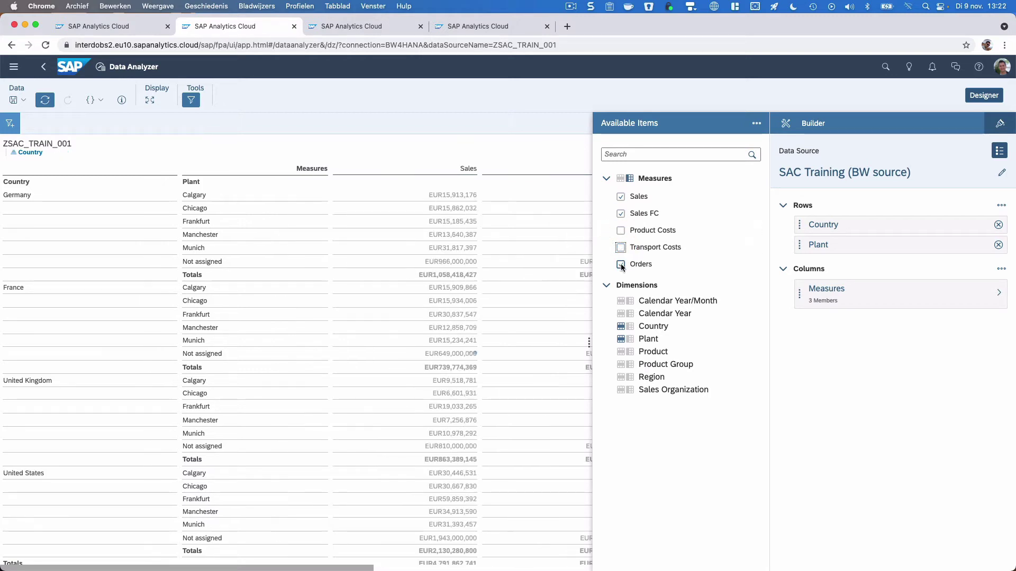
{"action": "left_click", "coordinate": [621, 265]}
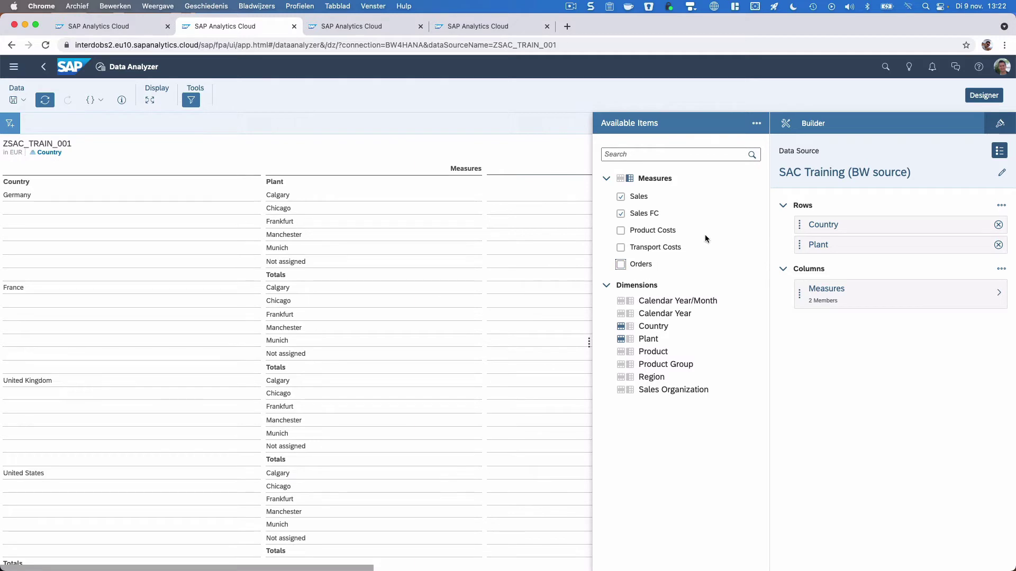
{"action": "left_click", "coordinate": [983, 95]}
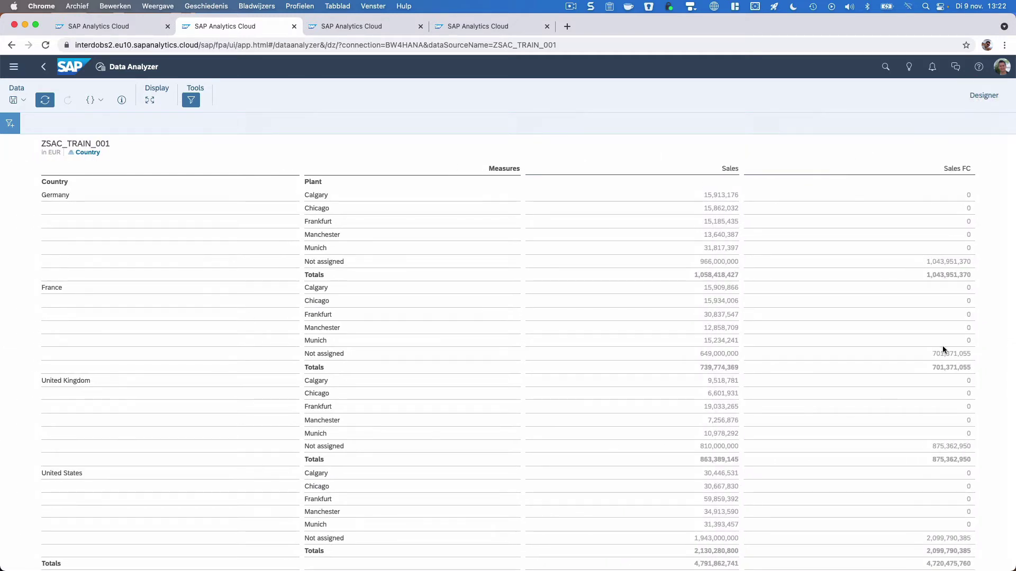
{"action": "left_click", "coordinate": [982, 95]}
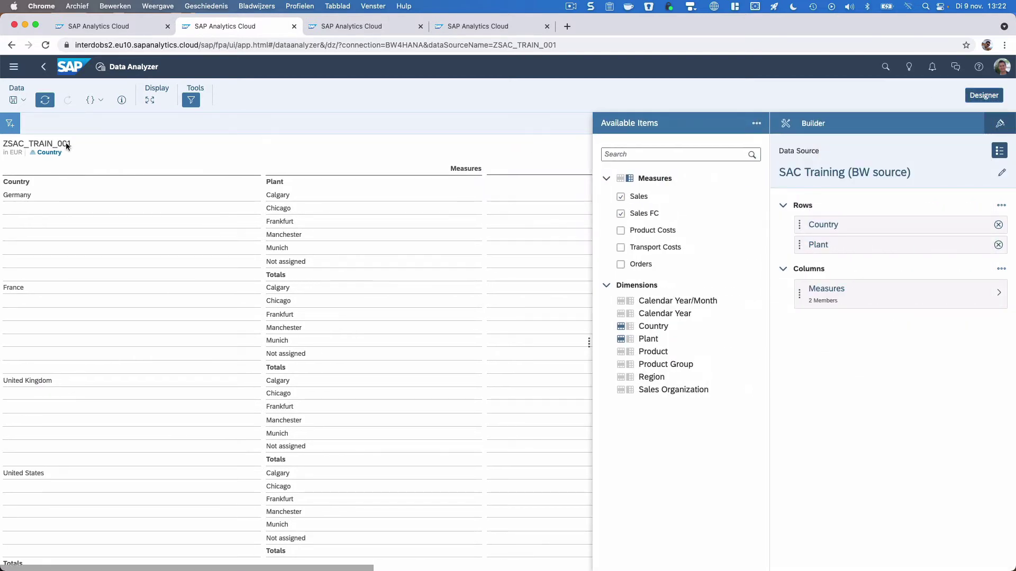
{"action": "left_click", "coordinate": [45, 102]}
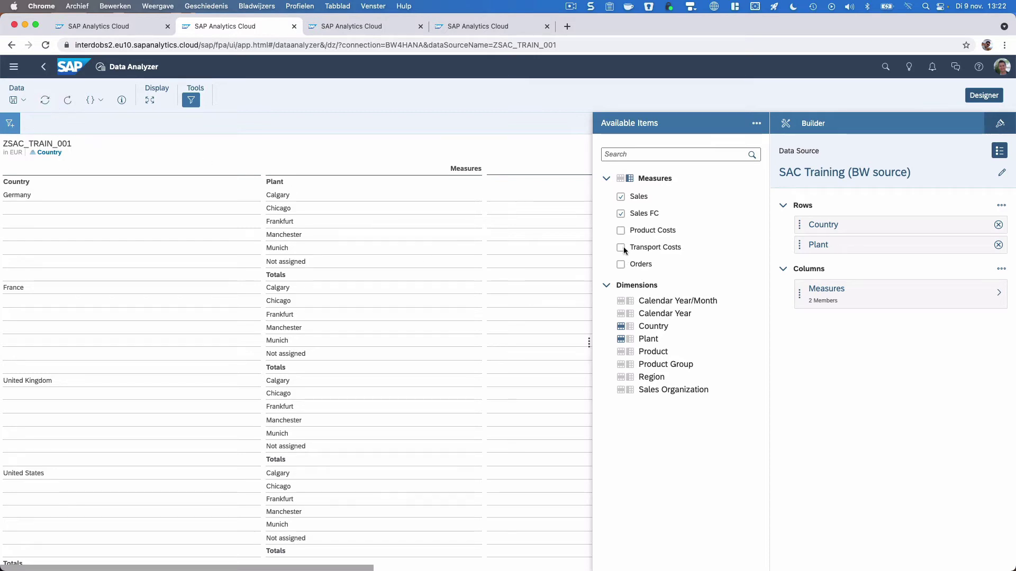
{"action": "left_click", "coordinate": [620, 231]}
{"action": "left_click", "coordinate": [621, 265]}
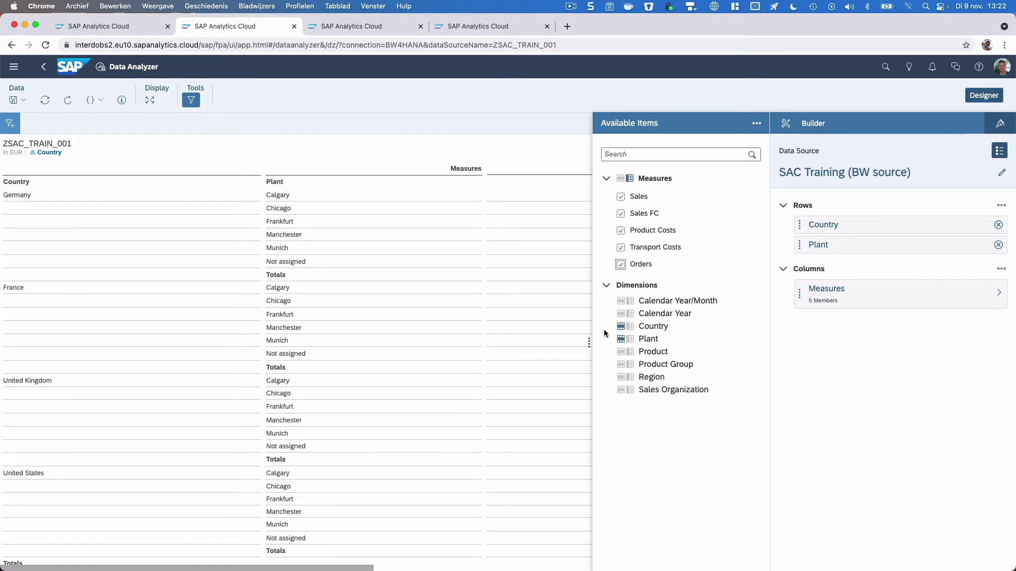
{"action": "left_click", "coordinate": [629, 301]}
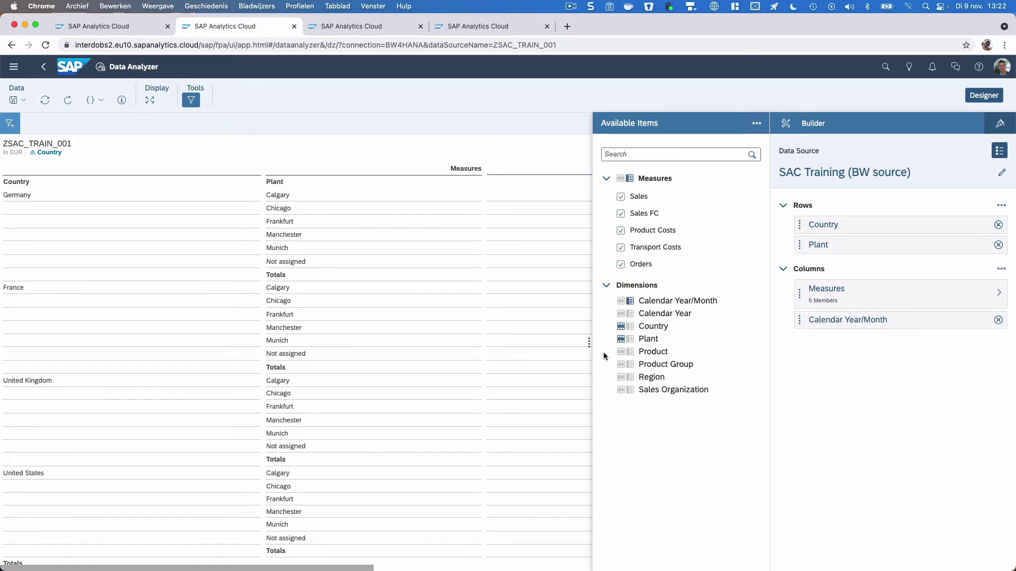
{"action": "left_click", "coordinate": [45, 100]}
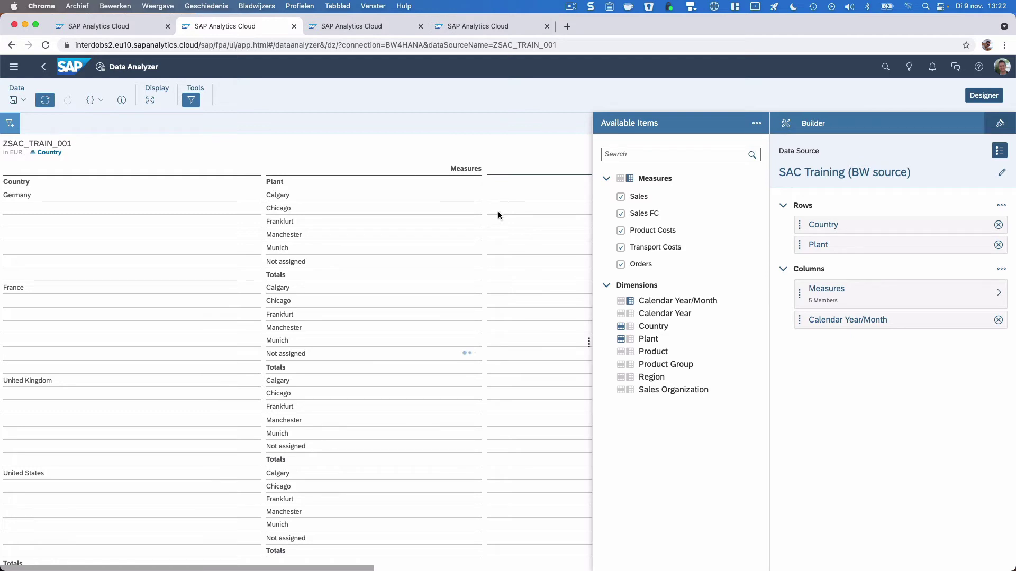
{"action": "left_click", "coordinate": [82, 153]}
{"action": "left_click", "coordinate": [518, 181]}
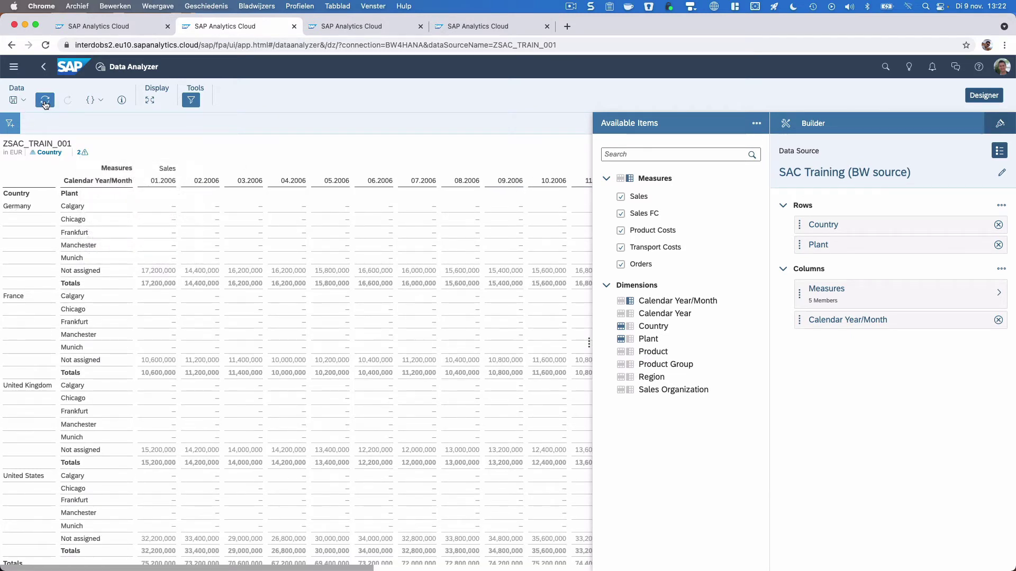
{"action": "left_click", "coordinate": [46, 104]}
{"action": "left_click", "coordinate": [629, 301]}
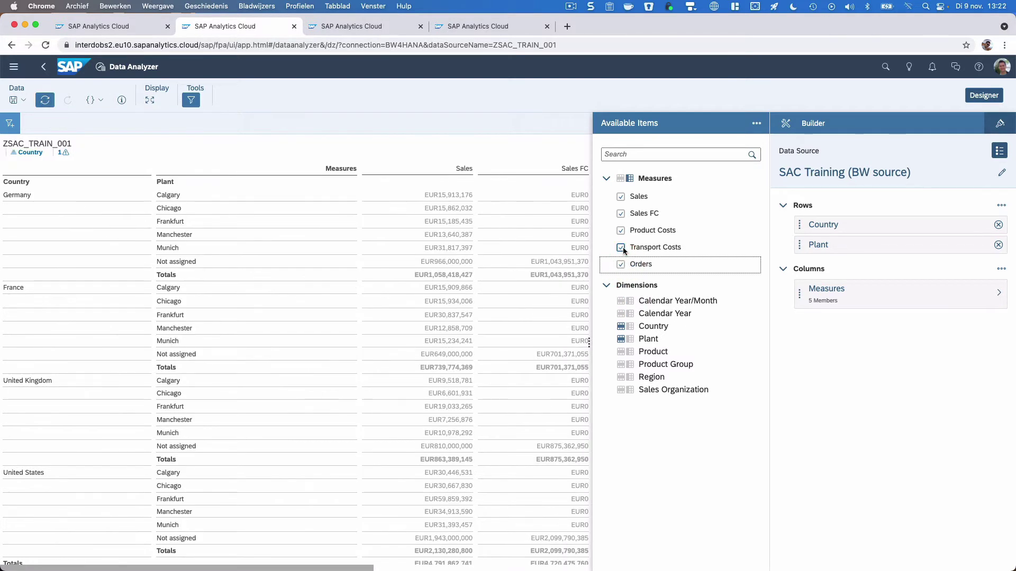
{"action": "left_click", "coordinate": [620, 247]}
{"action": "left_click", "coordinate": [621, 231]}
{"action": "left_click", "coordinate": [620, 264]}
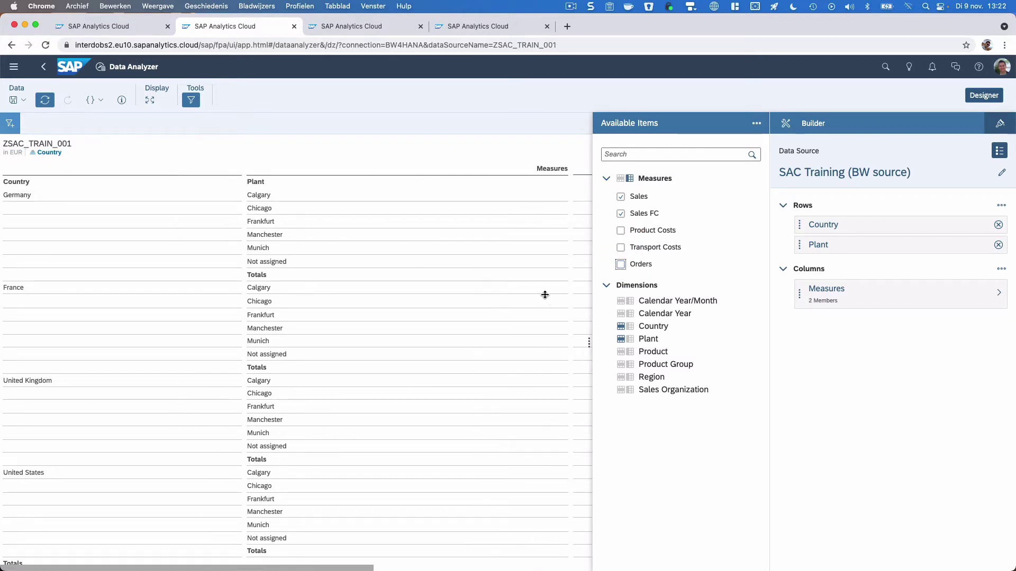
Step: Try swapping the table's rows and columns, then restore the original layout
{"action": "left_click", "coordinate": [988, 97]}
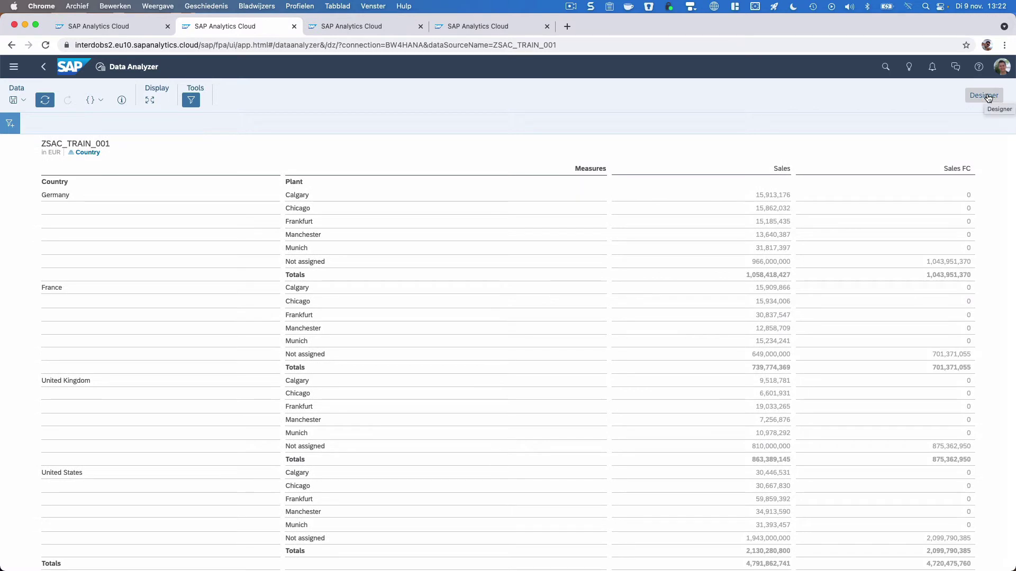
{"action": "left_click", "coordinate": [987, 97]}
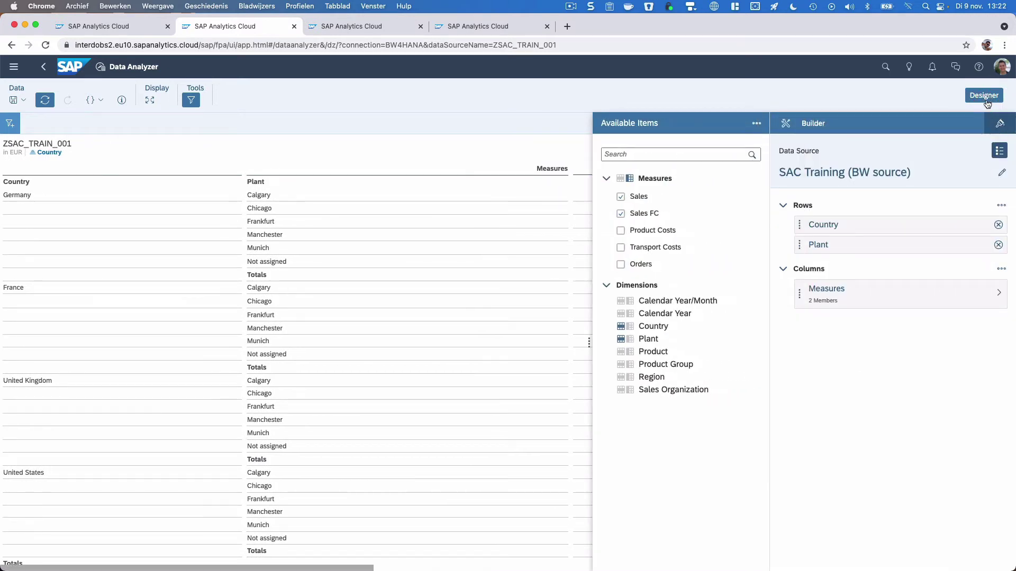
{"action": "left_click", "coordinate": [1001, 206]}
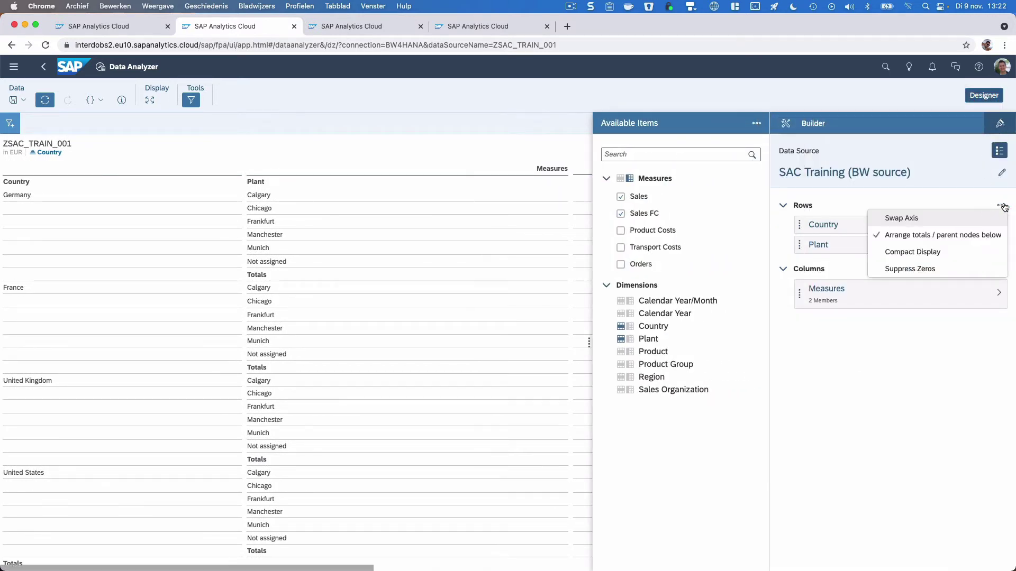
{"action": "left_click", "coordinate": [914, 217]}
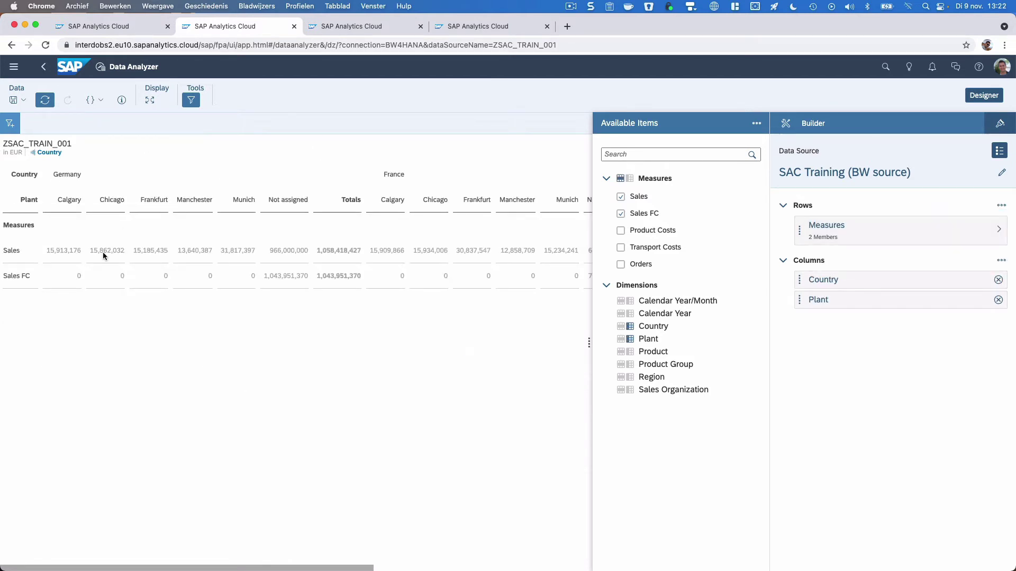
{"action": "left_click", "coordinate": [1001, 205]}
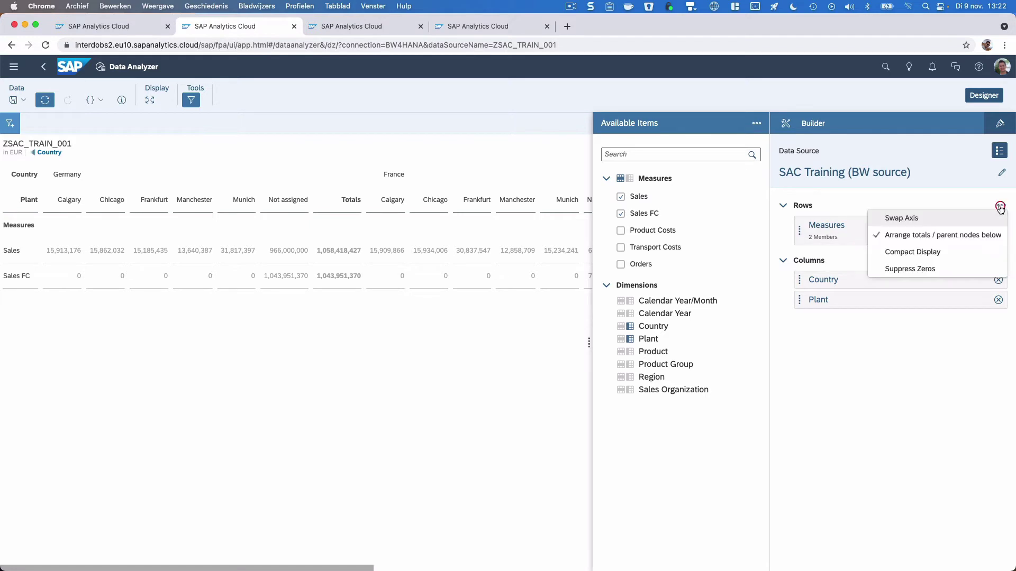
{"action": "left_click", "coordinate": [925, 218]}
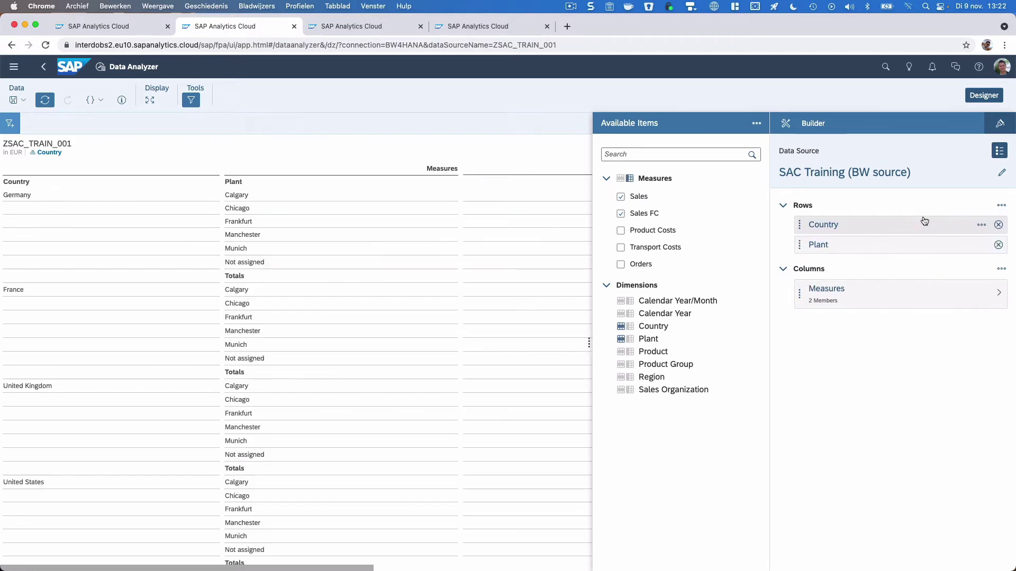
Step: Uncheck 'Arrange totals / parent nodes below' so country totals sit above their plants
{"action": "left_click", "coordinate": [1001, 206]}
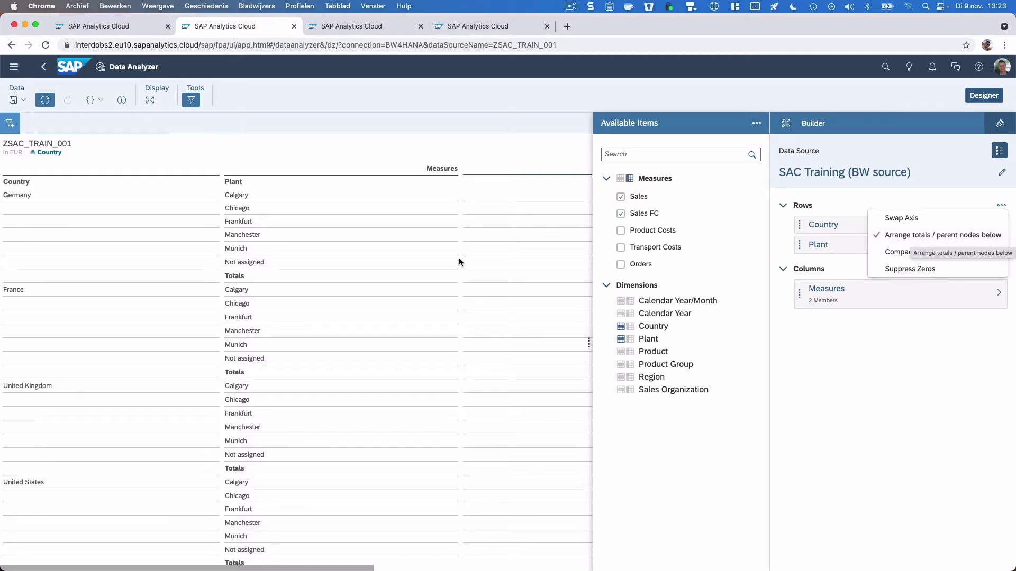
{"action": "left_click", "coordinate": [244, 277]}
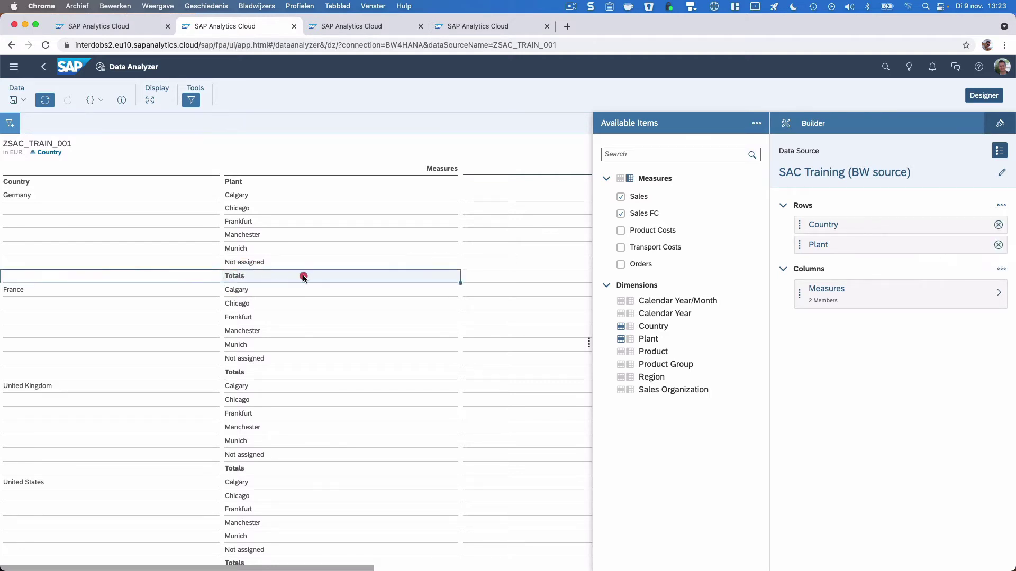
{"action": "left_click_drag", "start_coordinate": [34, 192], "coordinate": [176, 265]}
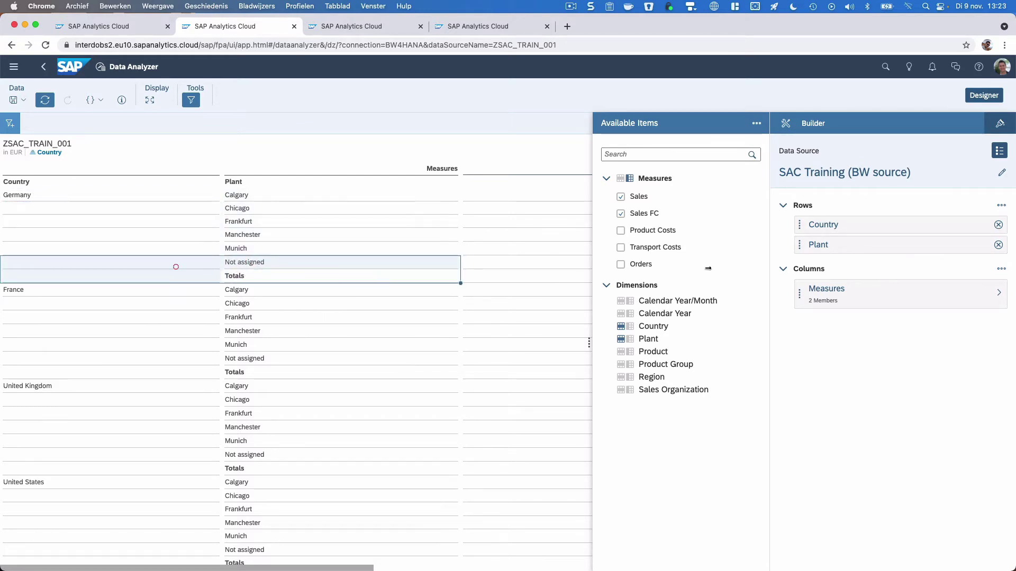
{"action": "left_click", "coordinate": [1001, 205]}
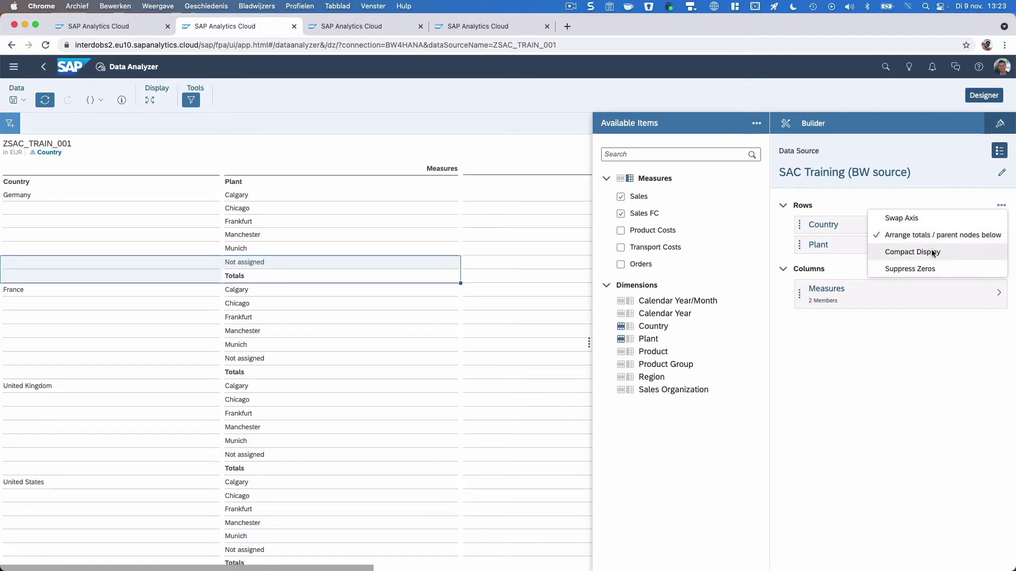
{"action": "left_click", "coordinate": [909, 235]}
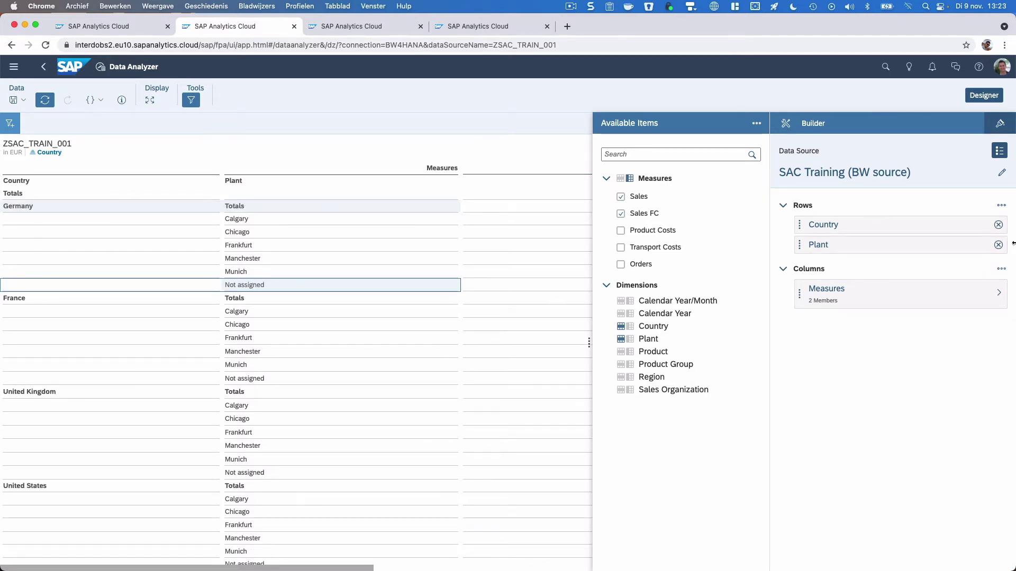
Step: Re-enable 'Arrange totals / parent nodes below' so totals return beneath each country's plants
{"action": "left_click", "coordinate": [1001, 206]}
{"action": "left_click", "coordinate": [969, 238]}
{"action": "left_click", "coordinate": [1001, 205]}
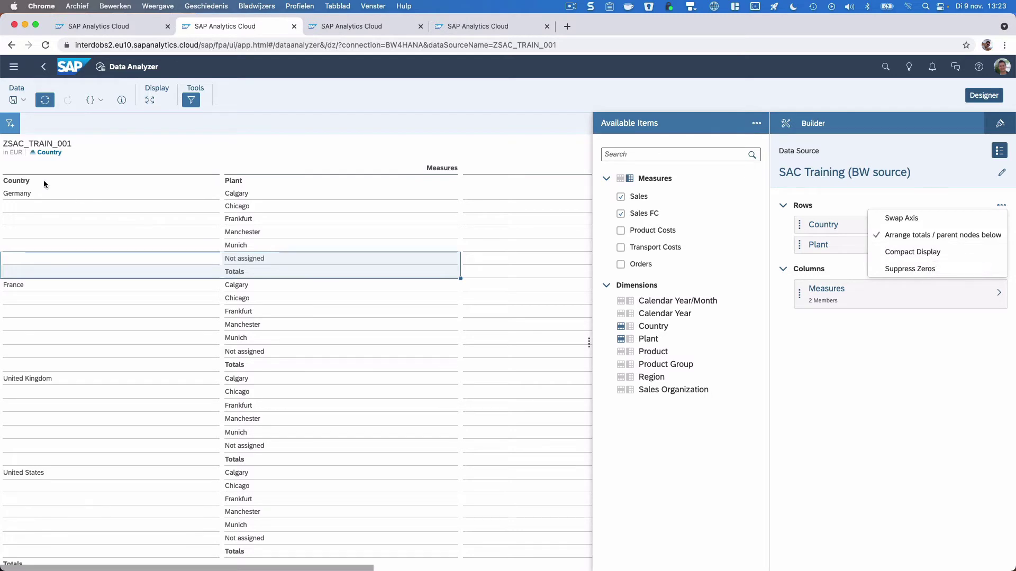
{"action": "left_click_drag", "start_coordinate": [43, 180], "coordinate": [282, 264]}
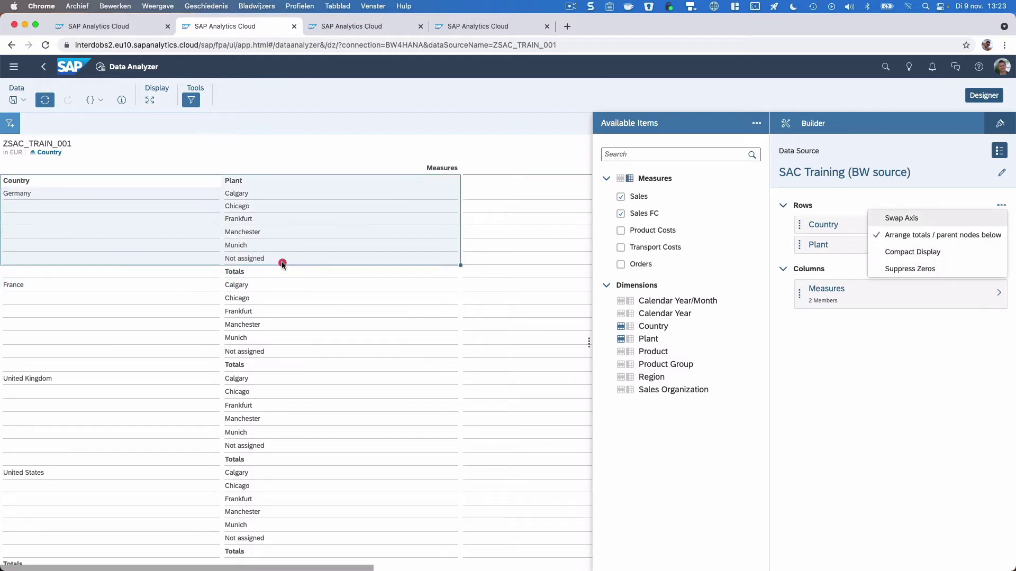
{"action": "left_click", "coordinate": [53, 179]}
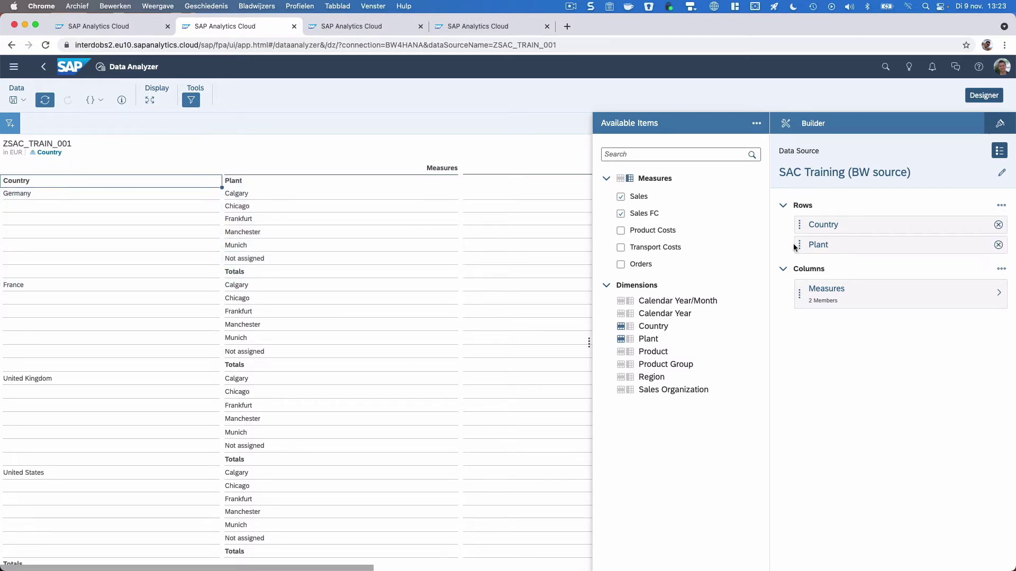
Step: Switch the rows to Compact Display and try expanding and collapsing Germany and France
{"action": "left_click", "coordinate": [1001, 205]}
{"action": "left_click", "coordinate": [907, 252]}
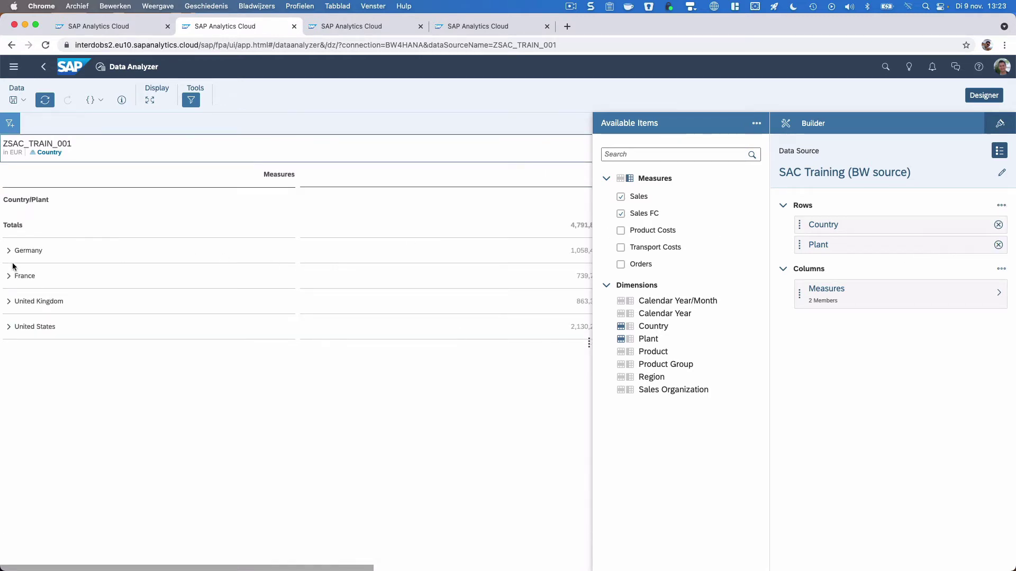
{"action": "left_click", "coordinate": [9, 253]}
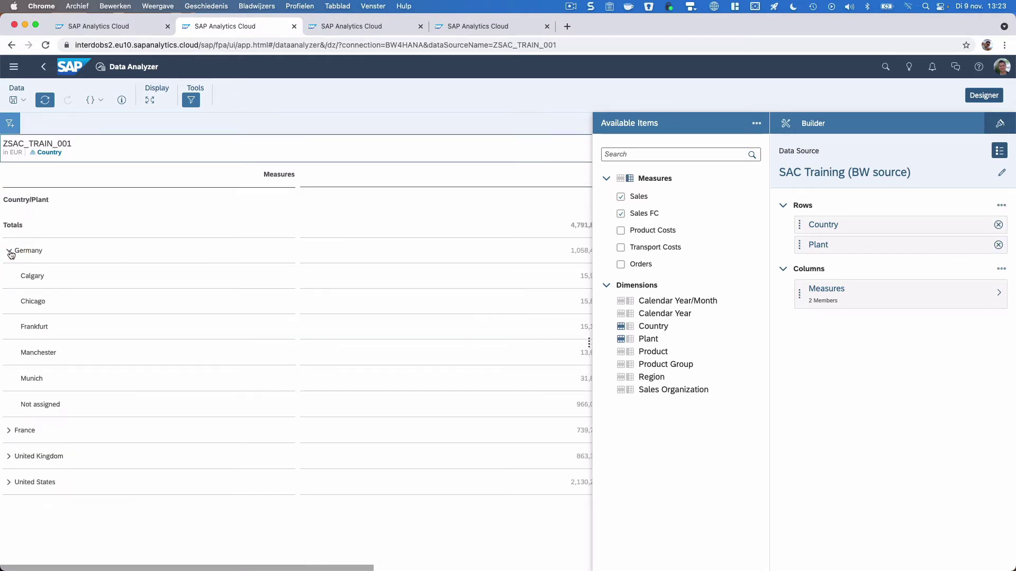
{"action": "left_click", "coordinate": [51, 276]}
{"action": "left_click_drag", "start_coordinate": [51, 277], "coordinate": [66, 405]}
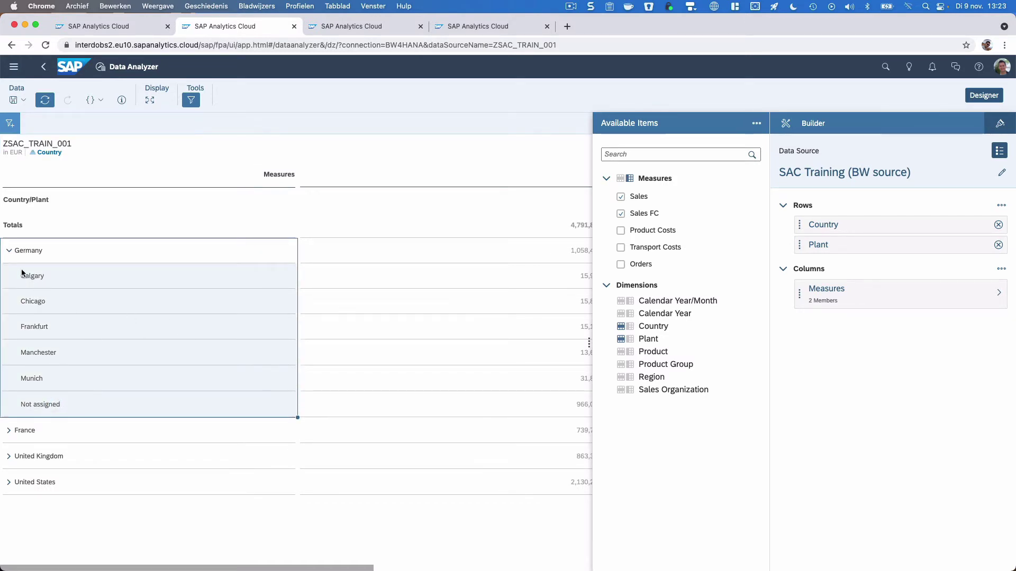
{"action": "left_click", "coordinate": [9, 430]}
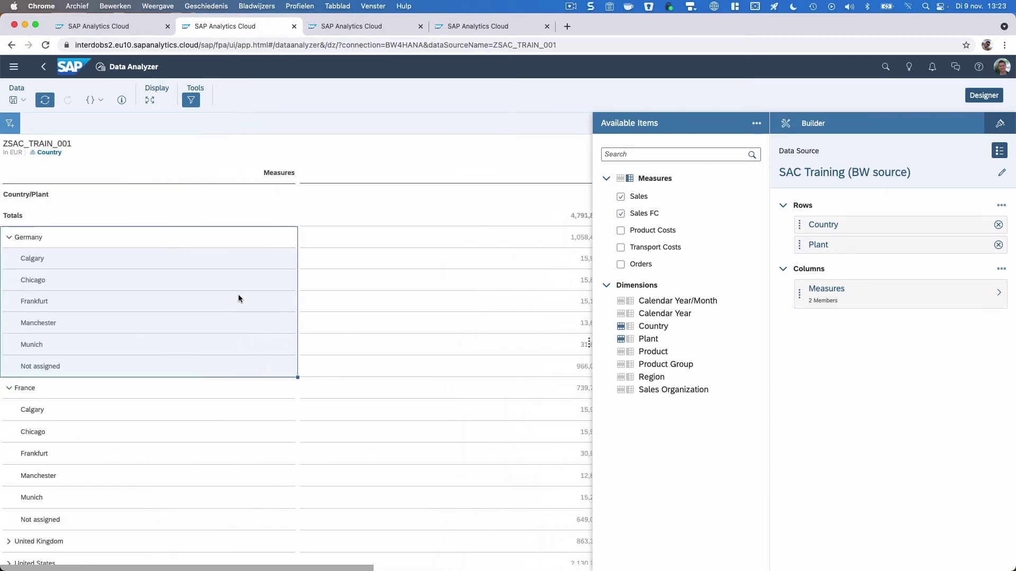
{"action": "left_click", "coordinate": [10, 238]}
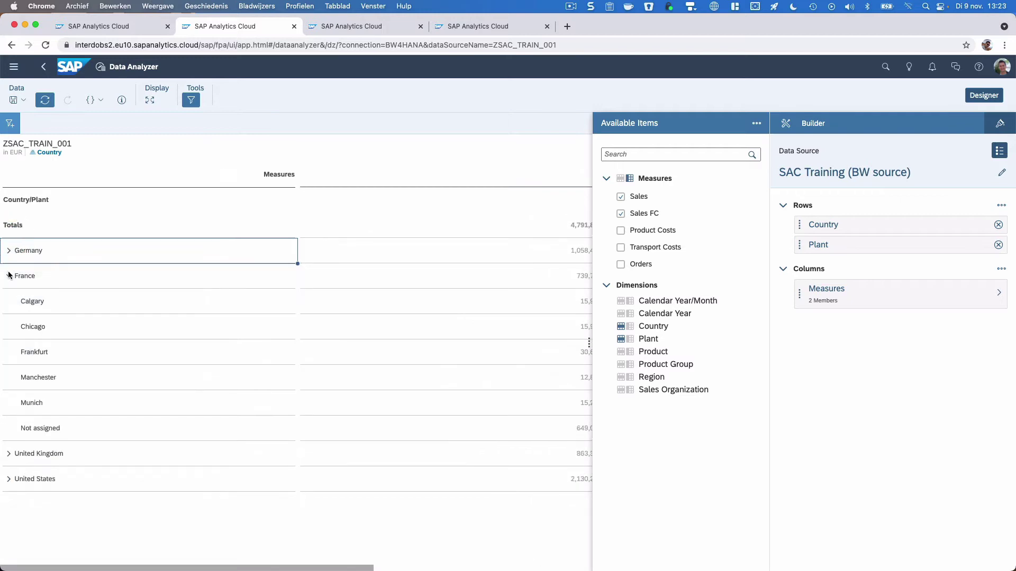
{"action": "left_click", "coordinate": [9, 275]}
Step: Widen the table and expand Germany to show its plants' Sales and Sales FC
{"action": "scroll", "coordinate": [21, 250], "scroll_direction": "right", "scroll_amount": 1}
{"action": "left_click", "coordinate": [979, 94]}
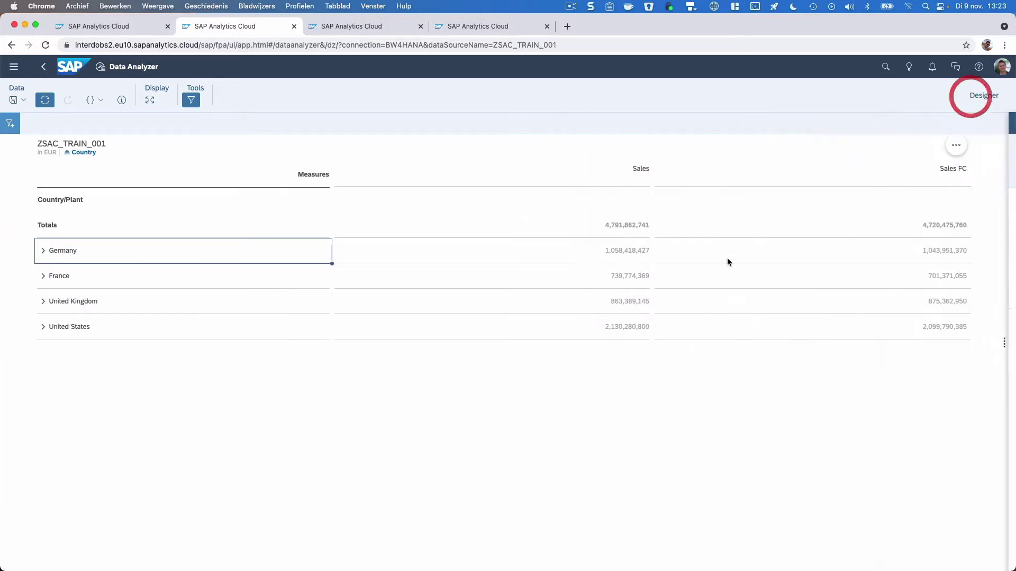
{"action": "left_click", "coordinate": [47, 253]}
{"action": "left_click_drag", "start_coordinate": [134, 254], "coordinate": [770, 248]}
{"action": "left_click_drag", "start_coordinate": [558, 275], "coordinate": [580, 400]}
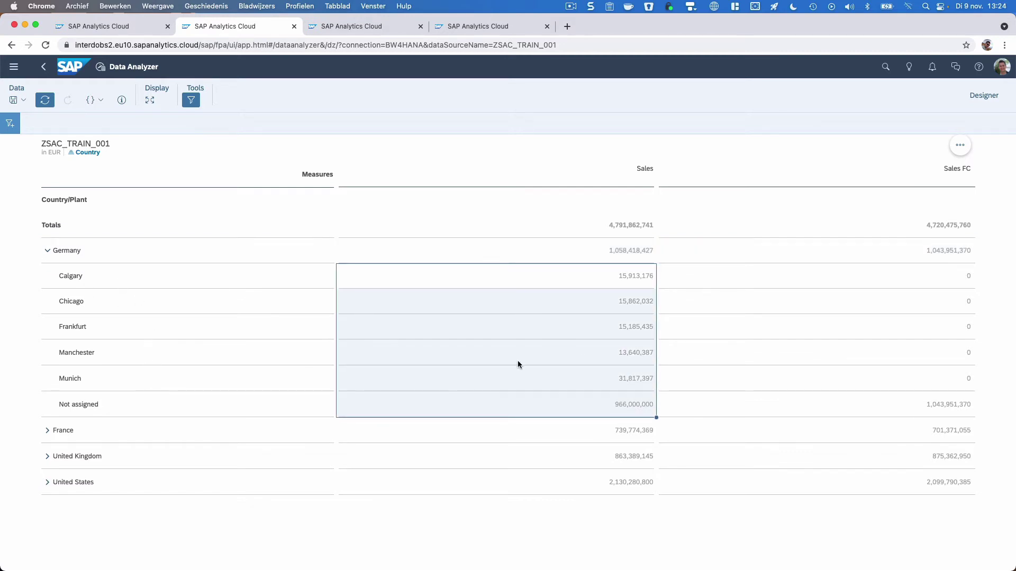
Step: Turn on zero-row suppression for the rows and review Frankfurt's Sales and Sales FC values
{"action": "left_click", "coordinate": [979, 98]}
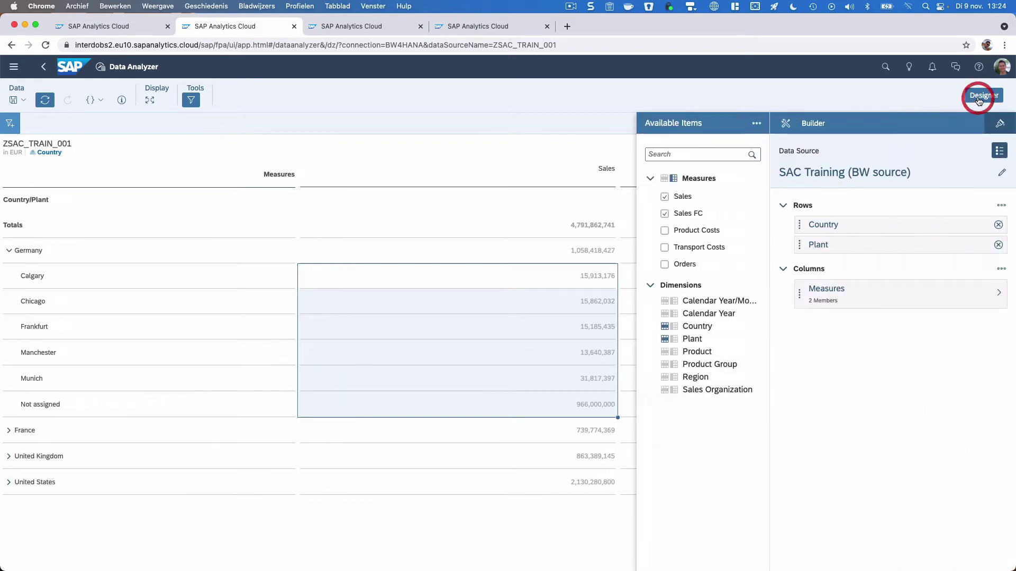
{"action": "left_click", "coordinate": [1001, 205]}
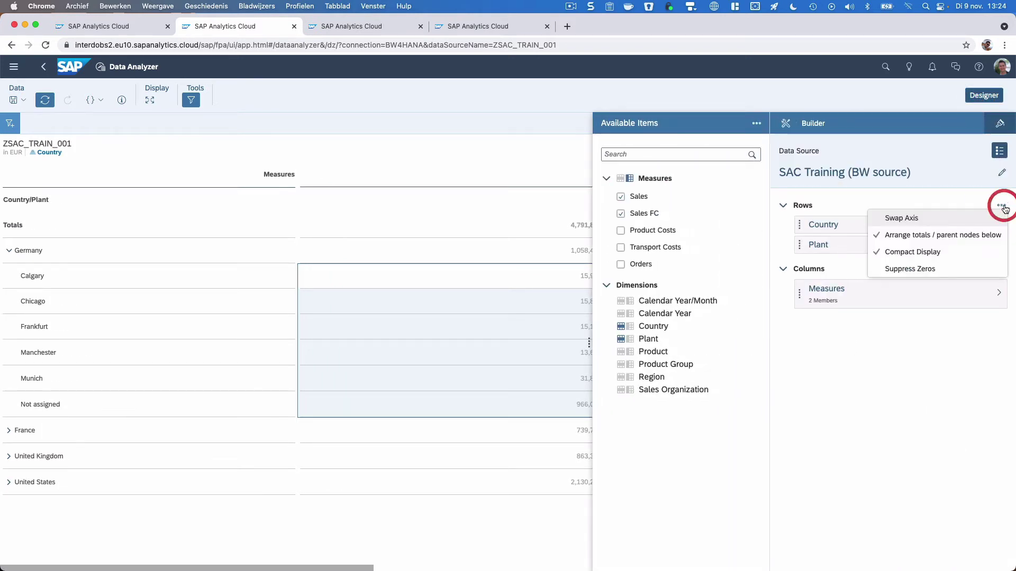
{"action": "left_click", "coordinate": [934, 269]}
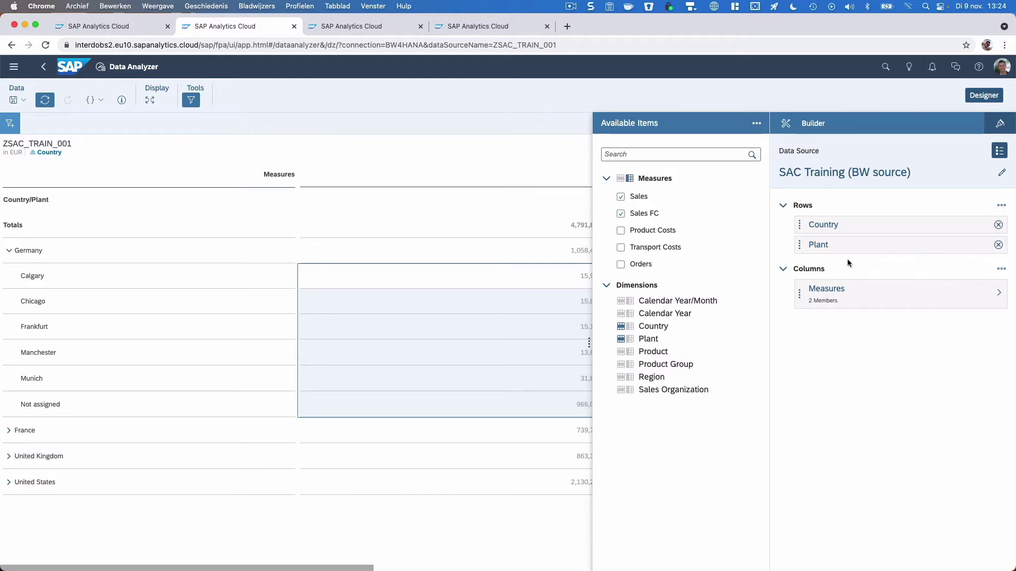
{"action": "left_click", "coordinate": [977, 94]}
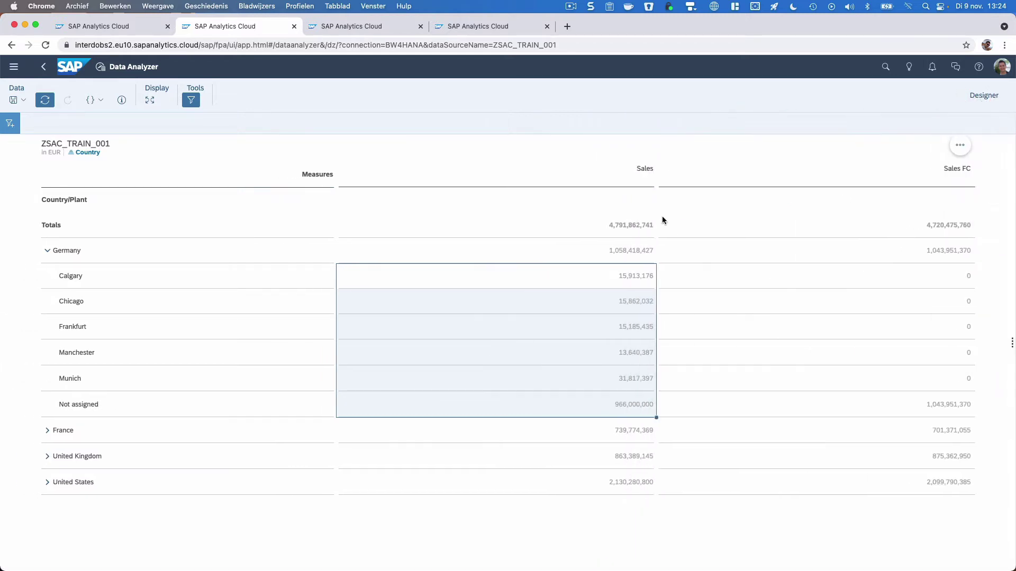
{"action": "left_click", "coordinate": [687, 235]}
{"action": "left_click_drag", "start_coordinate": [601, 324], "coordinate": [839, 325]}
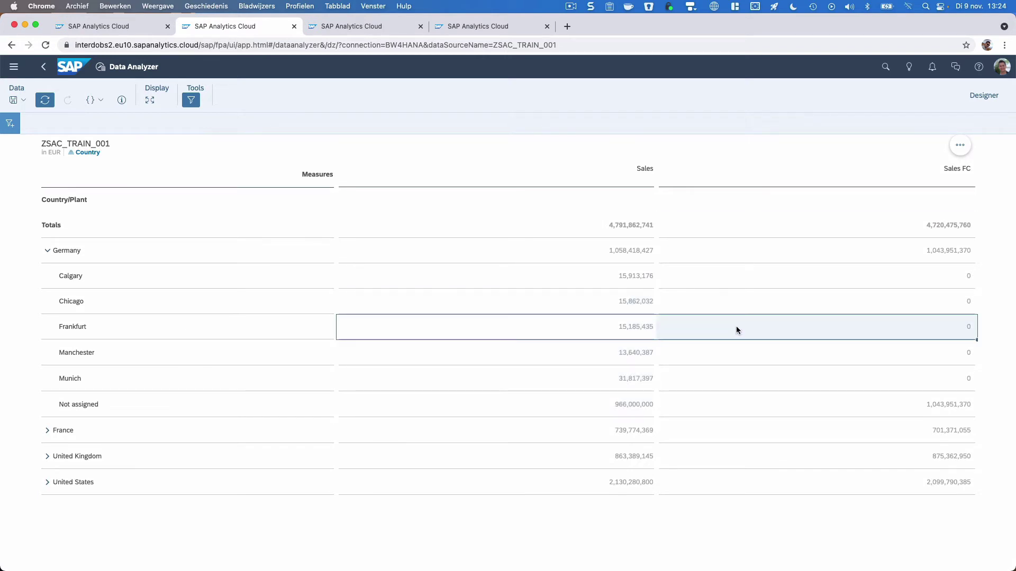
{"action": "left_click", "coordinate": [983, 95]}
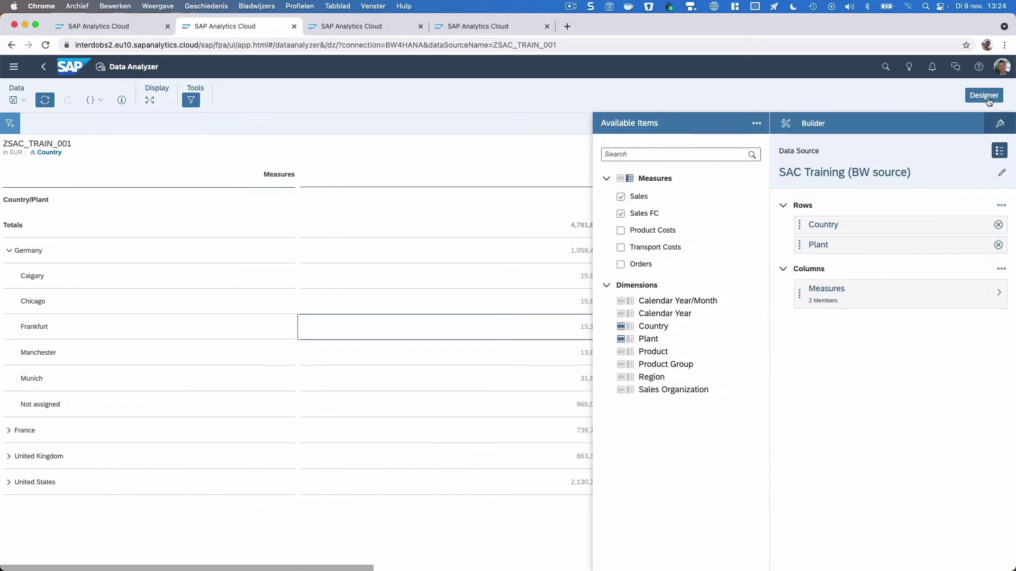
{"action": "left_click", "coordinate": [1001, 268]}
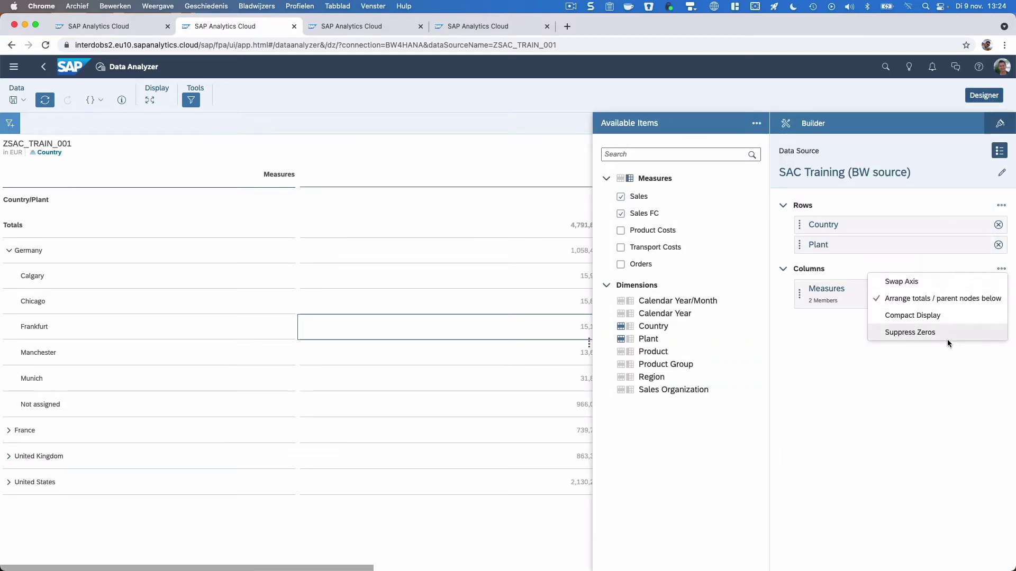
Step: Switch the available items' labels to technical IDs, then back to descriptions
{"action": "left_click", "coordinate": [756, 123]}
{"action": "left_click", "coordinate": [751, 132]}
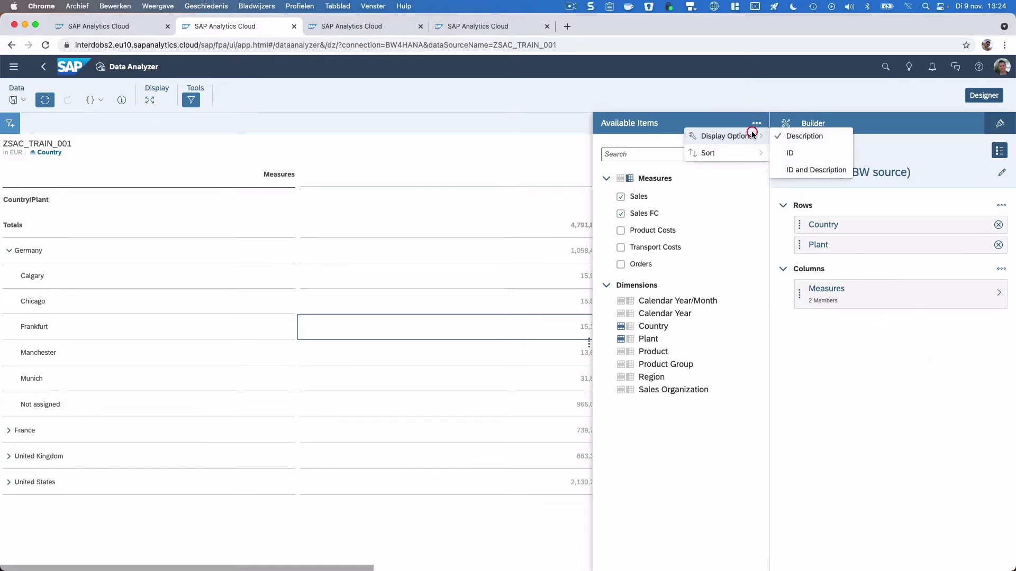
{"action": "mouse_move", "coordinate": [752, 152]}
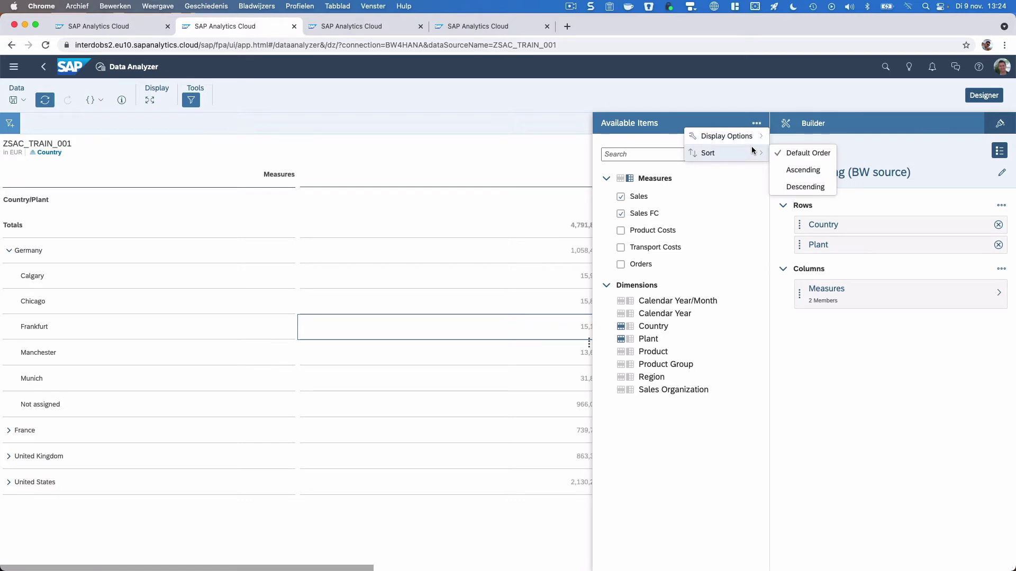
{"action": "mouse_move", "coordinate": [754, 131]}
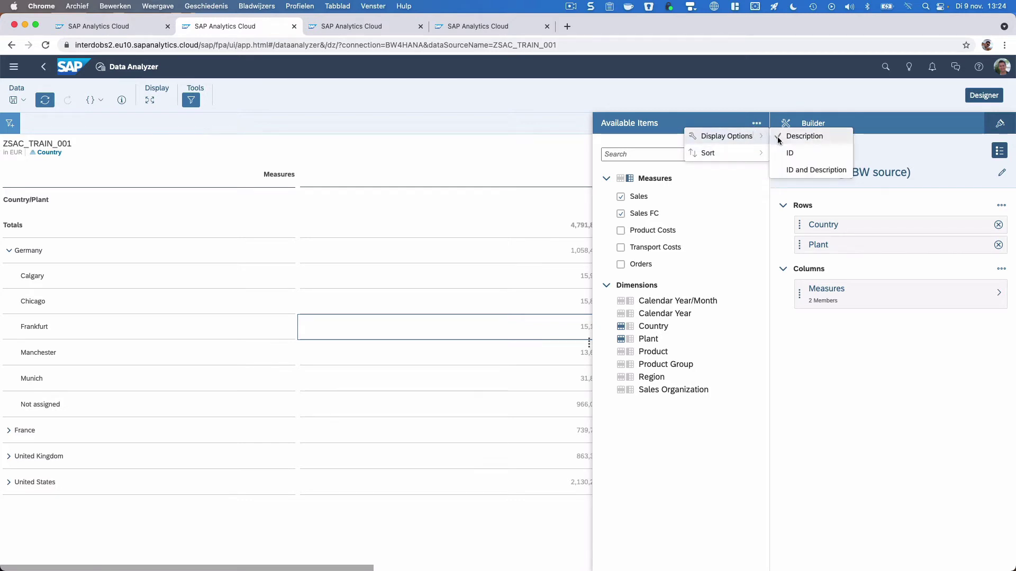
{"action": "left_click", "coordinate": [789, 151]}
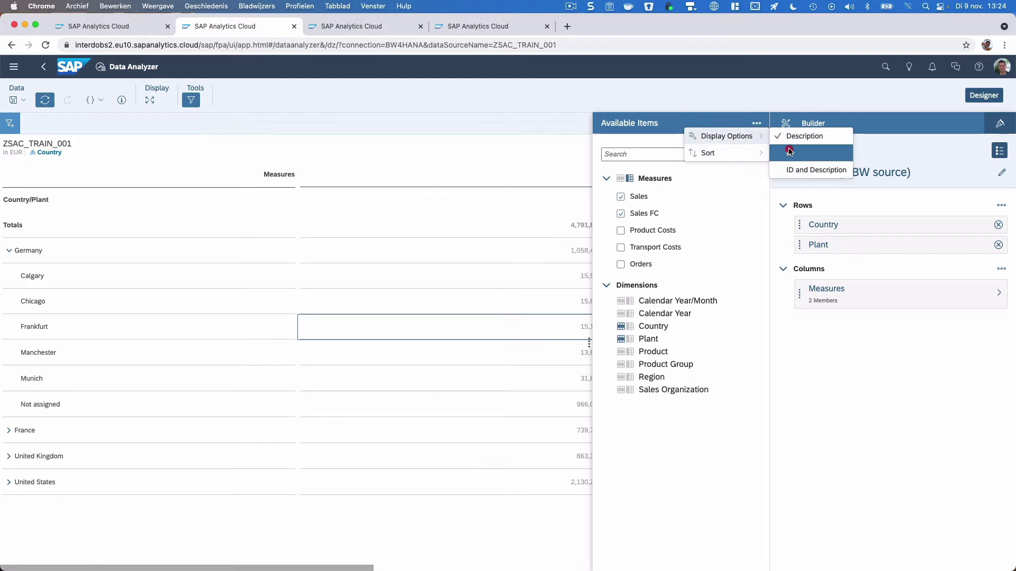
{"action": "left_click", "coordinate": [757, 123]}
{"action": "mouse_move", "coordinate": [757, 136]}
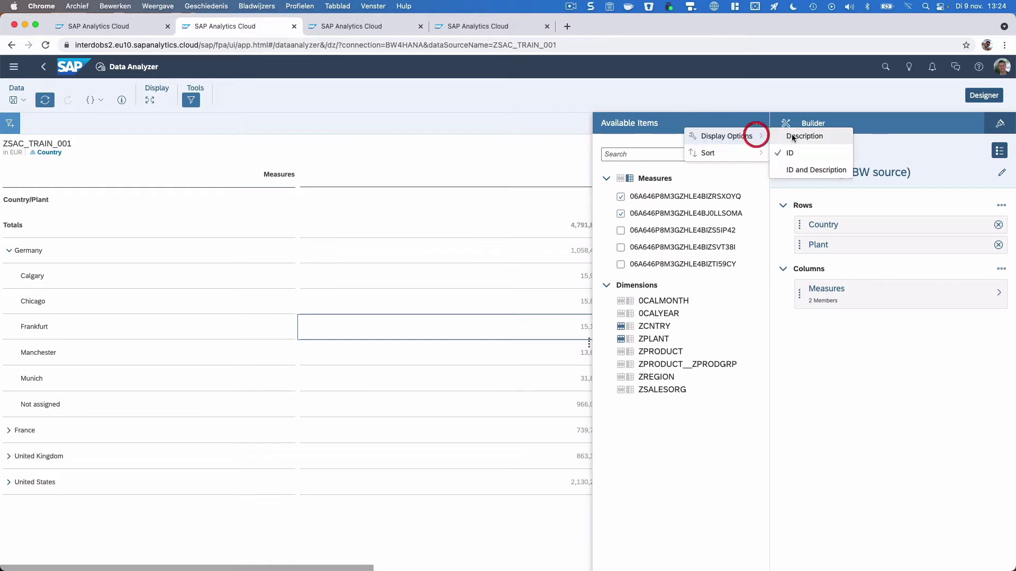
{"action": "left_click", "coordinate": [796, 136]}
Step: Sort the available items in ascending order, then hide and reshow the items list
{"action": "left_click", "coordinate": [755, 122]}
{"action": "mouse_move", "coordinate": [759, 159]}
{"action": "left_click", "coordinate": [797, 169]}
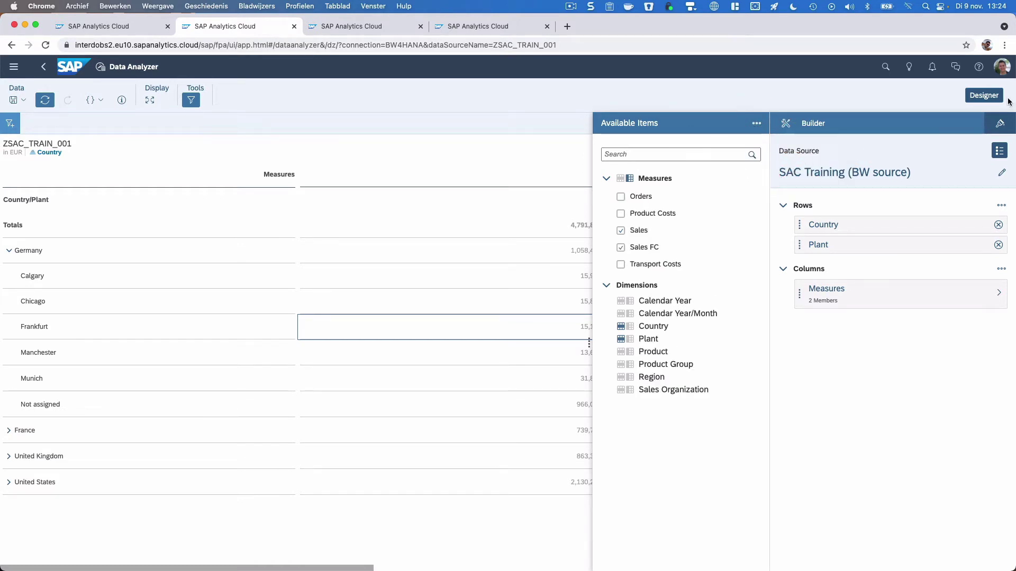
{"action": "left_click", "coordinate": [998, 153]}
{"action": "left_click", "coordinate": [1000, 153]}
{"action": "left_click", "coordinate": [1000, 152]}
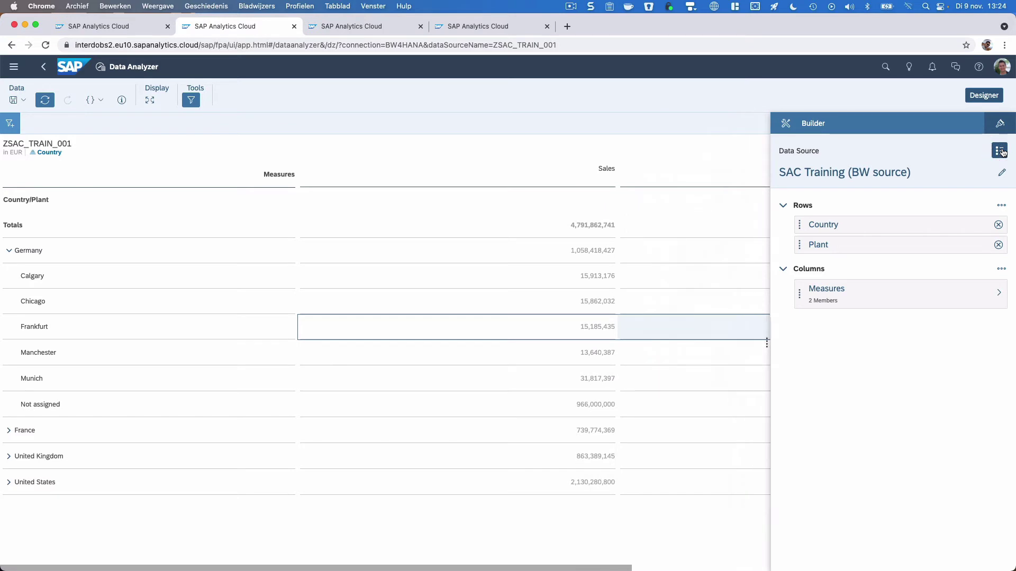
{"action": "left_click", "coordinate": [1002, 174]}
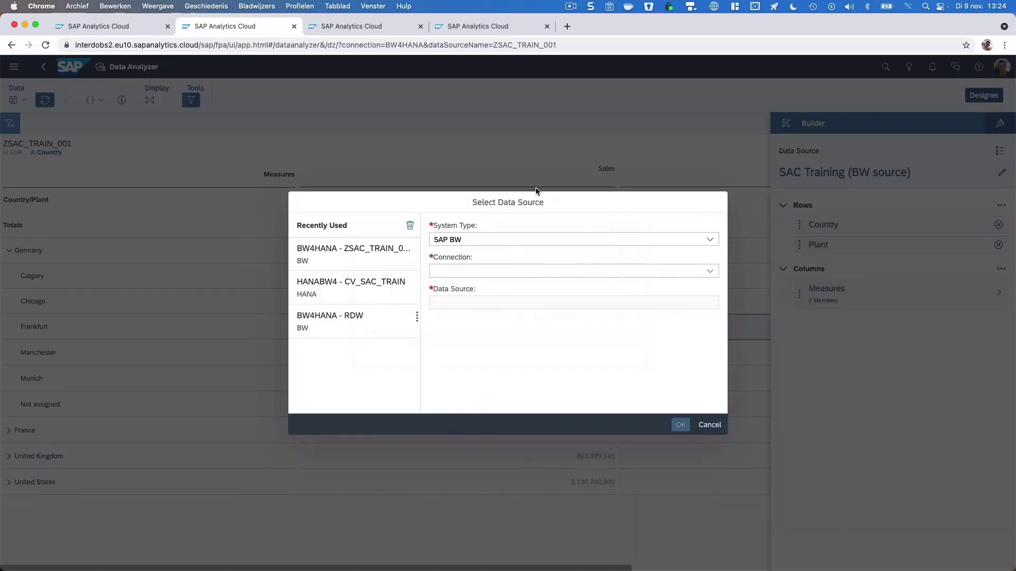
{"action": "left_click", "coordinate": [713, 425]}
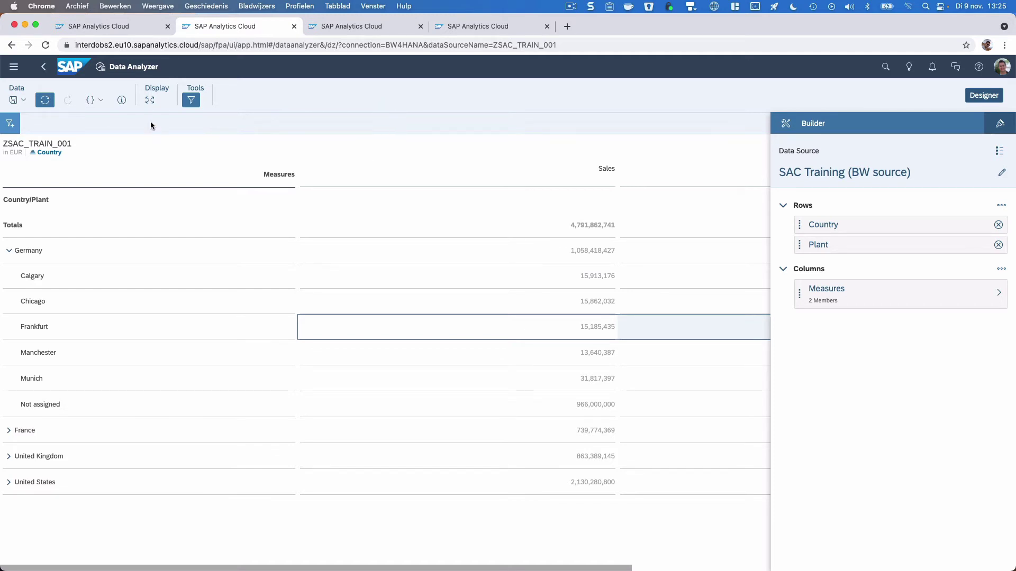
Step: Reopen the ZSAC_TRAIN_001 variable prompt, cancel it unchanged, and toggle the table to full screen
{"action": "left_click", "coordinate": [66, 97]}
{"action": "left_click", "coordinate": [92, 100]}
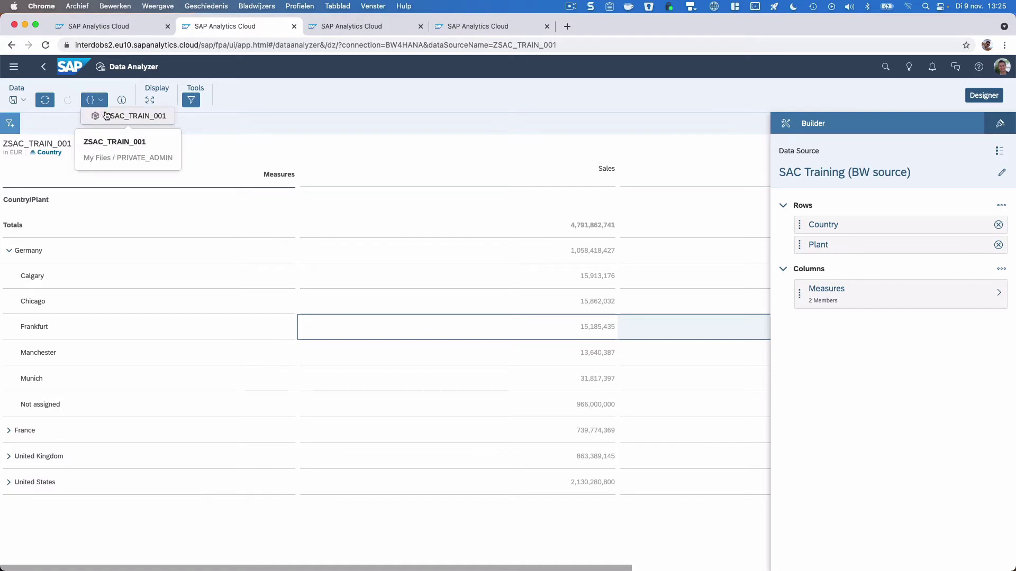
{"action": "left_click", "coordinate": [116, 115]}
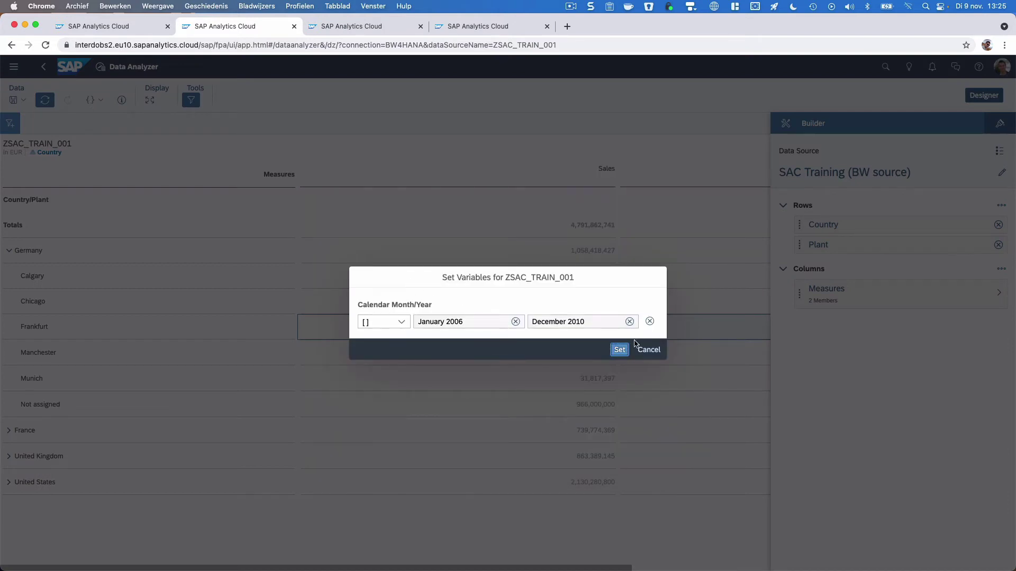
{"action": "left_click", "coordinate": [649, 351]}
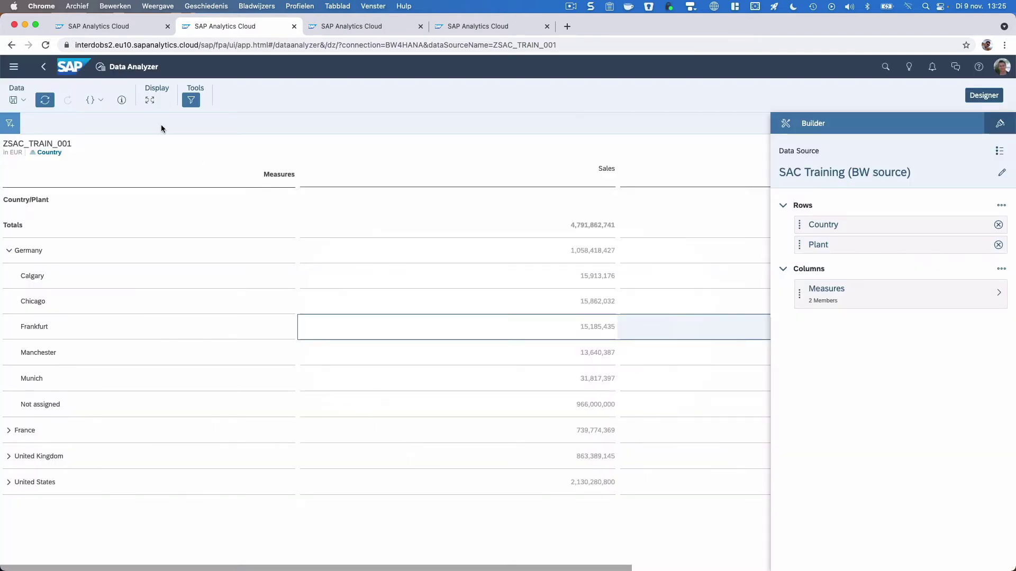
{"action": "left_click", "coordinate": [150, 100]}
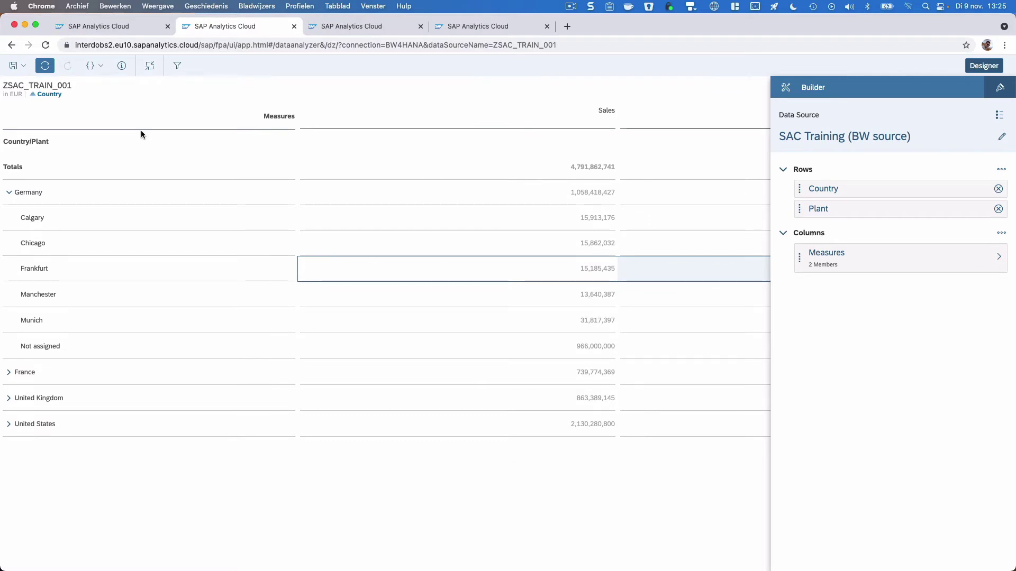
{"action": "left_click", "coordinate": [150, 69]}
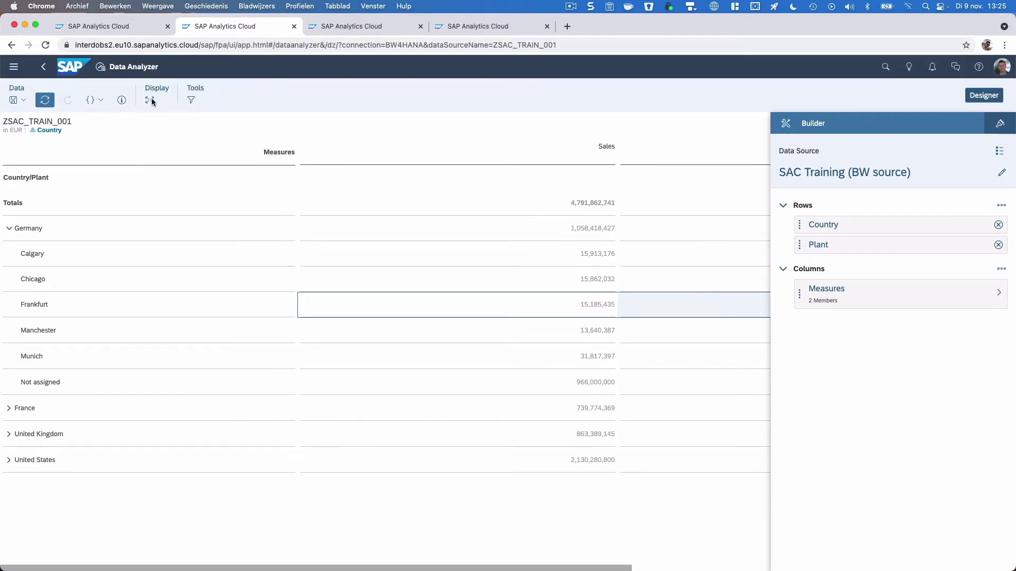
{"action": "left_click", "coordinate": [121, 100]}
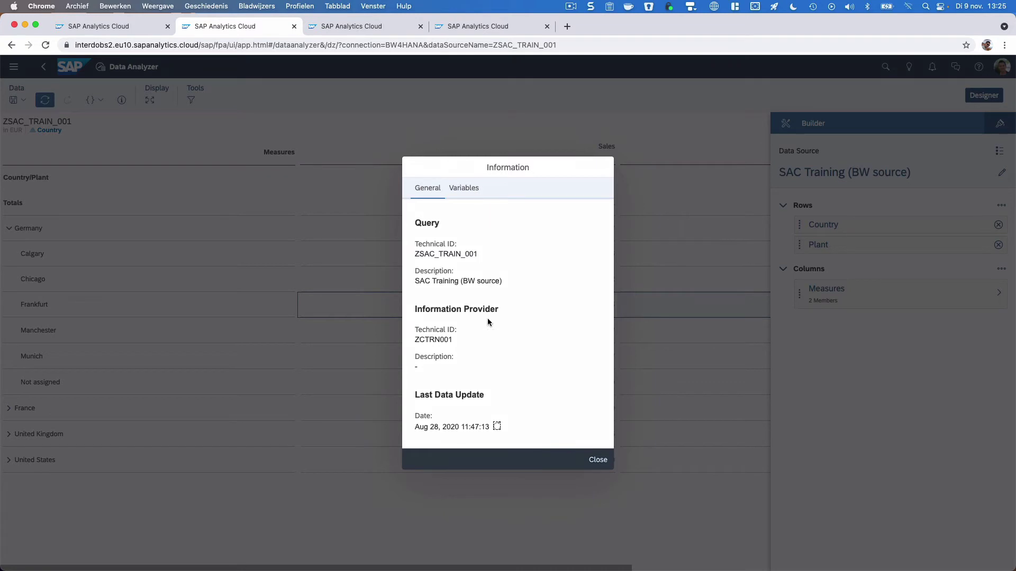
{"action": "left_click", "coordinate": [510, 392]}
{"action": "left_click", "coordinate": [472, 191]}
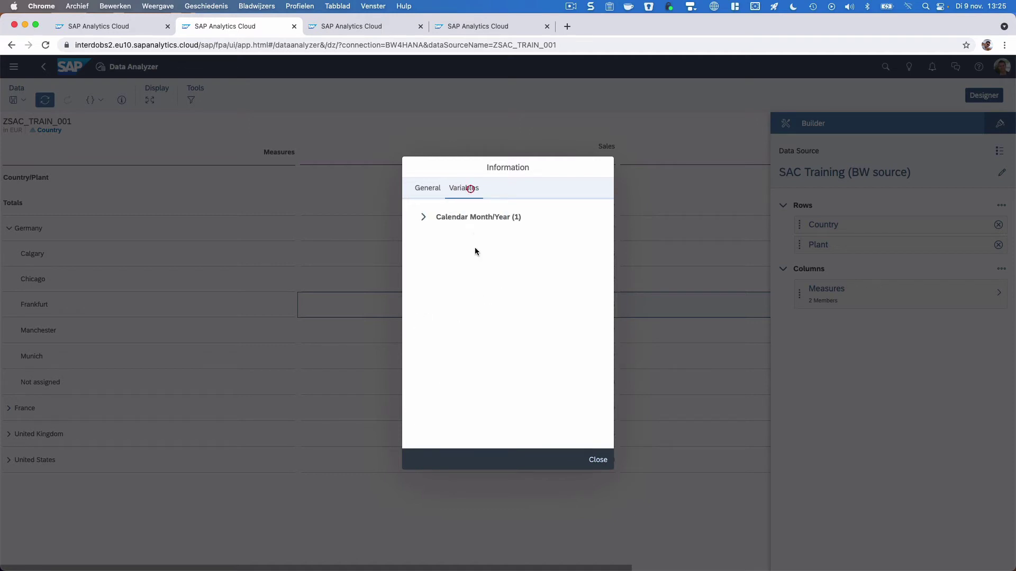
{"action": "left_click", "coordinate": [424, 217]}
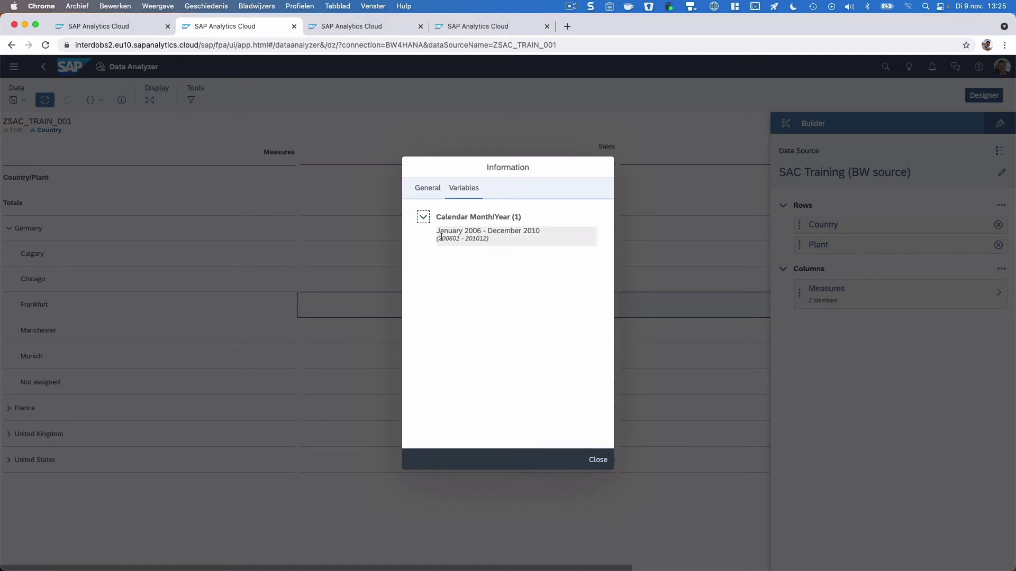
{"action": "left_click_drag", "start_coordinate": [438, 231], "coordinate": [506, 345]}
{"action": "left_click", "coordinate": [506, 345]}
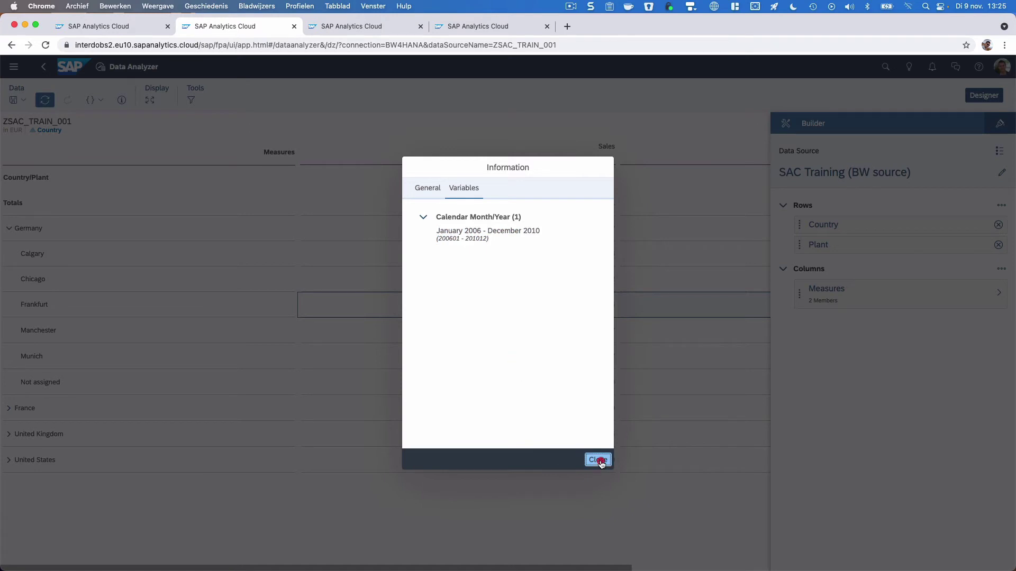
{"action": "left_click", "coordinate": [596, 459]}
{"action": "left_click", "coordinate": [192, 96]}
Step: Filter the table to Country Germany and France, bringing the Sales total to 1,798,192,796
{"action": "left_click", "coordinate": [12, 125]}
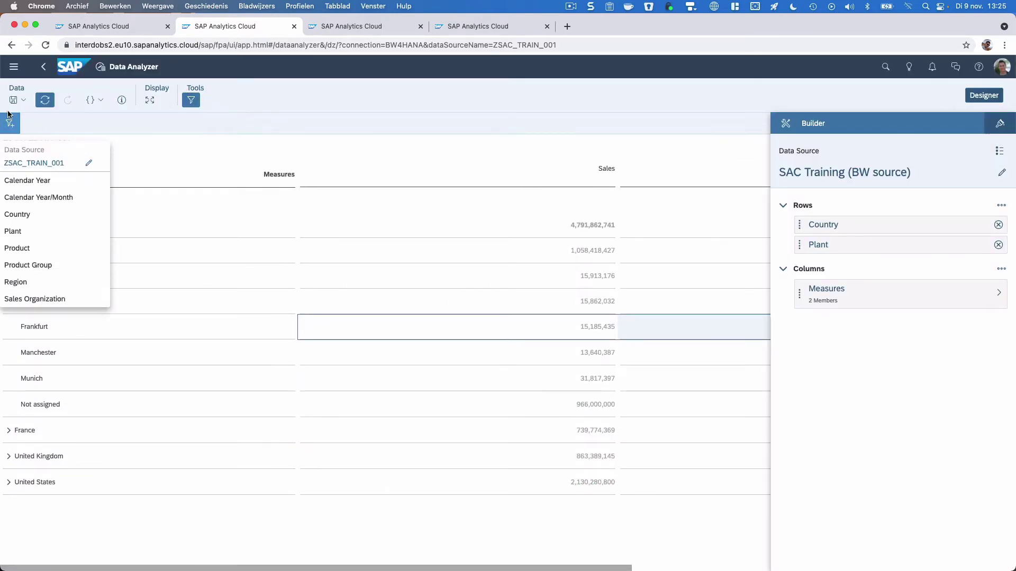
{"action": "left_click", "coordinate": [42, 214]}
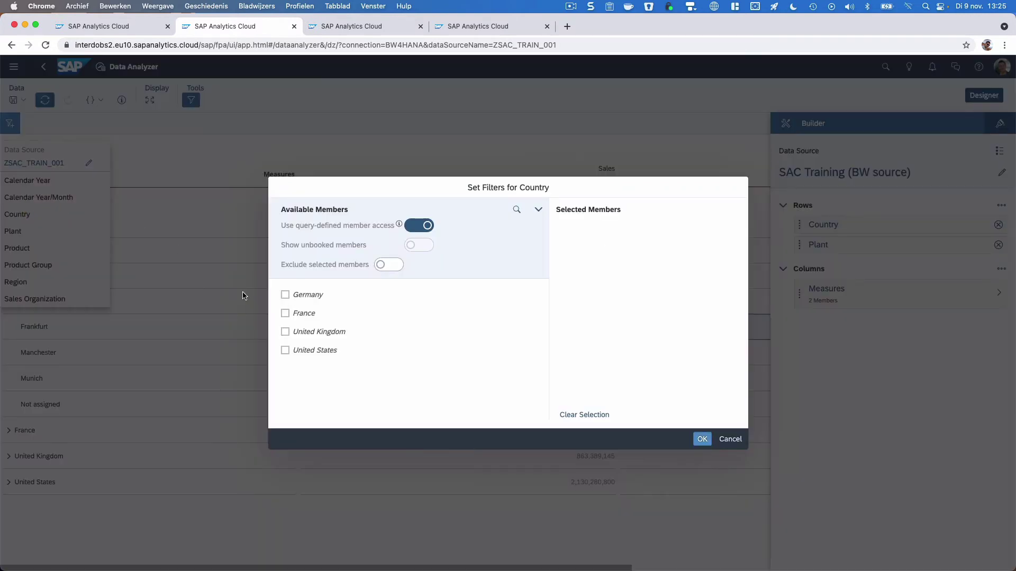
{"action": "left_click", "coordinate": [289, 295]}
{"action": "left_click", "coordinate": [286, 312]}
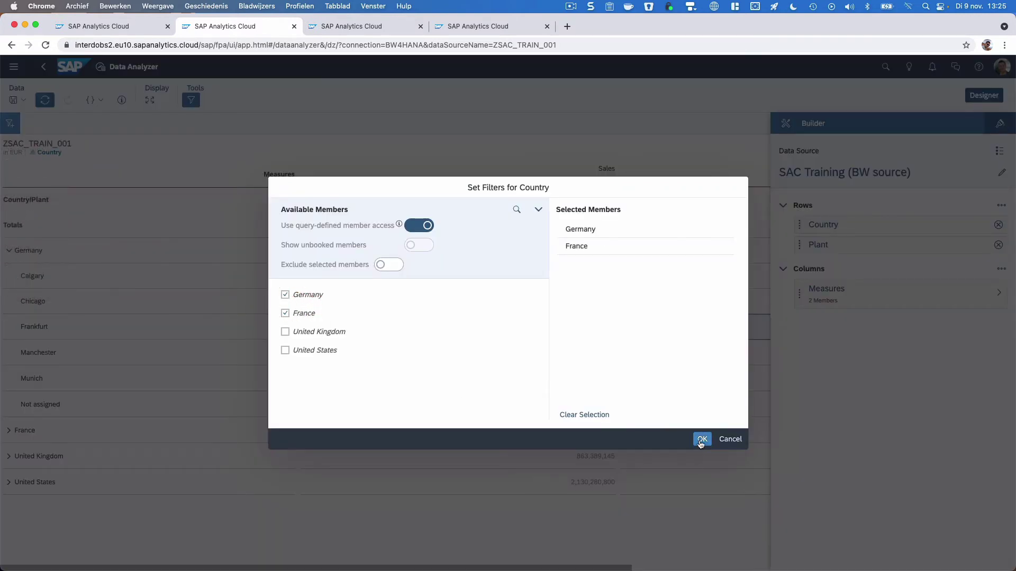
{"action": "left_click", "coordinate": [702, 440]}
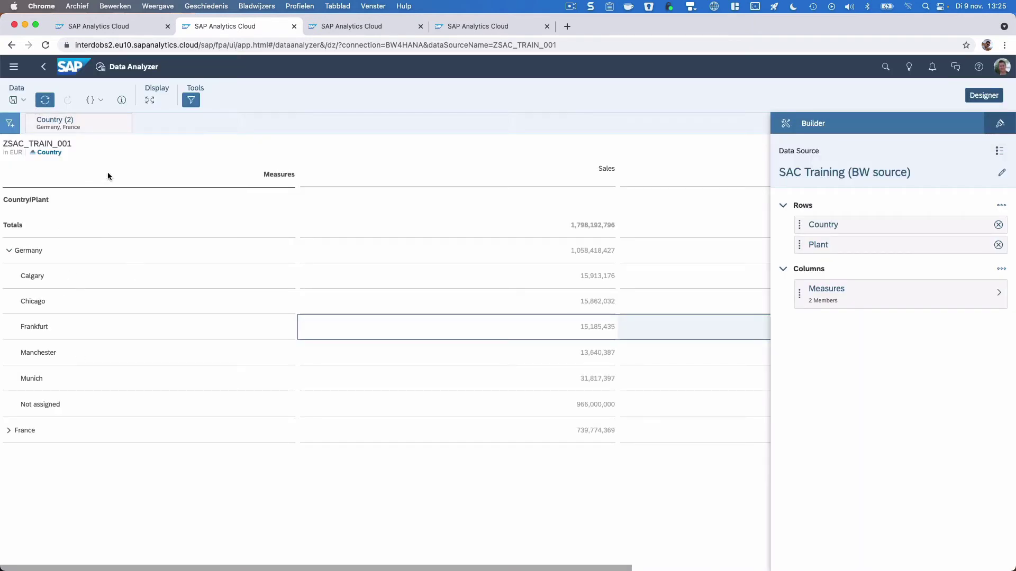
Step: Save the filtered analysis as a new insight numbered 4, based on an existing insight's name
{"action": "left_click", "coordinate": [28, 104]}
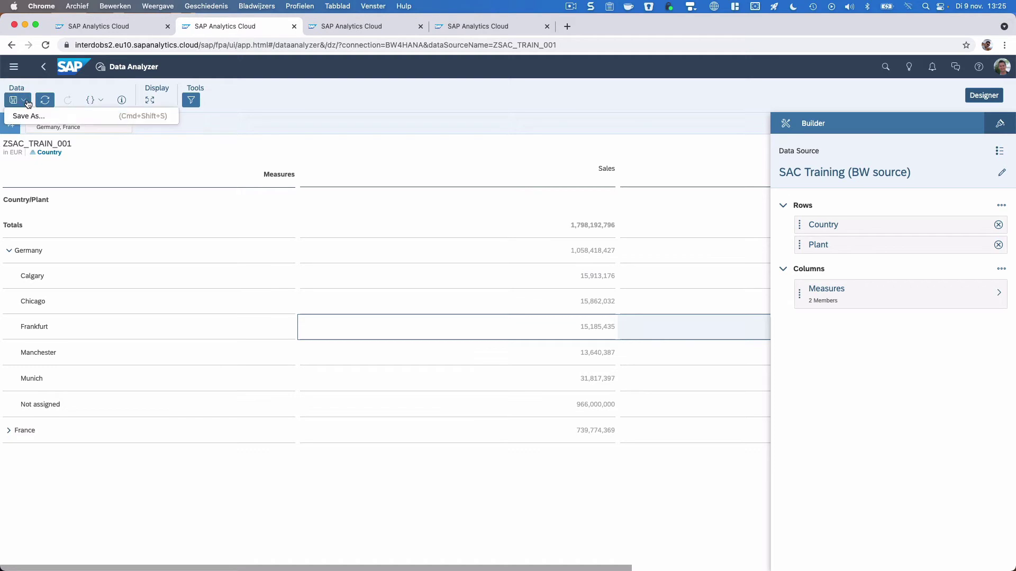
{"action": "left_click", "coordinate": [32, 116]}
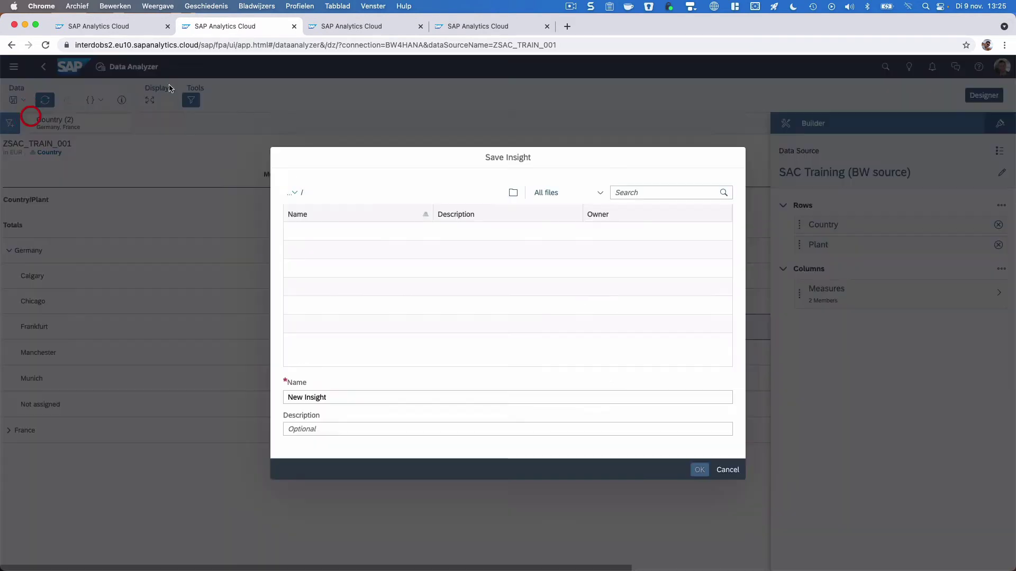
{"action": "left_click", "coordinate": [331, 397]}
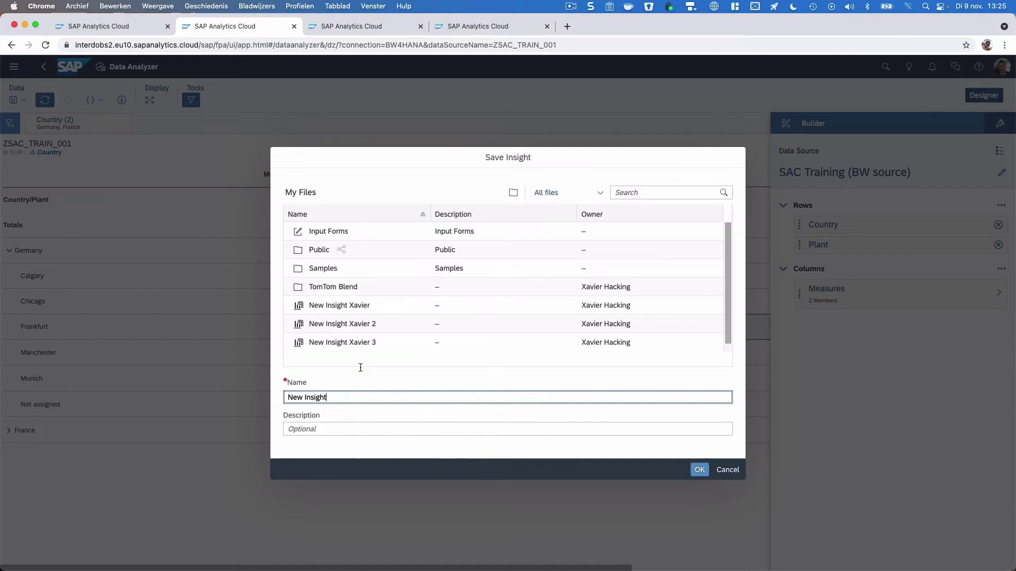
{"action": "left_click", "coordinate": [351, 342]}
{"action": "left_click", "coordinate": [362, 399]}
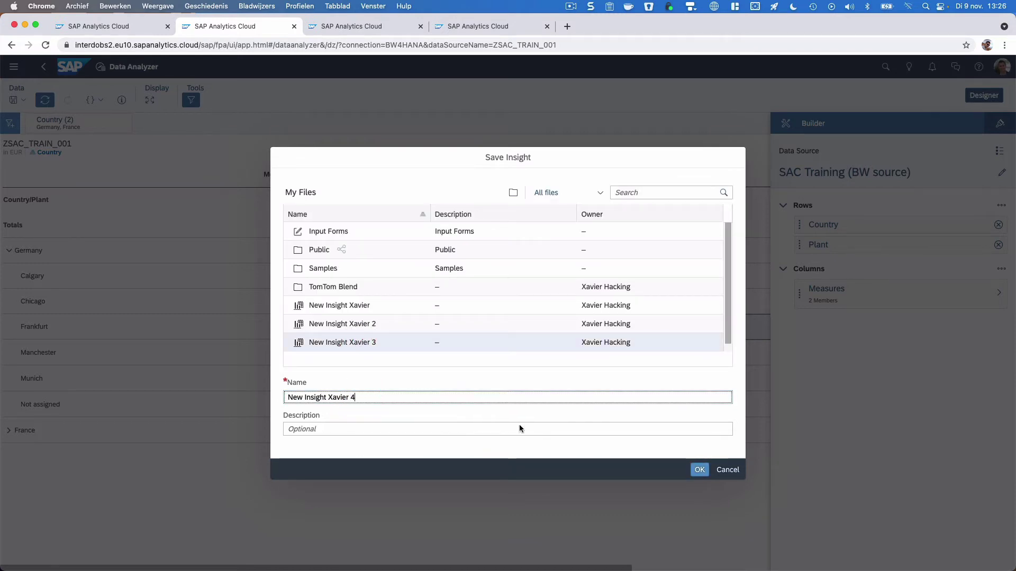
{"action": "left_click", "coordinate": [693, 473]}
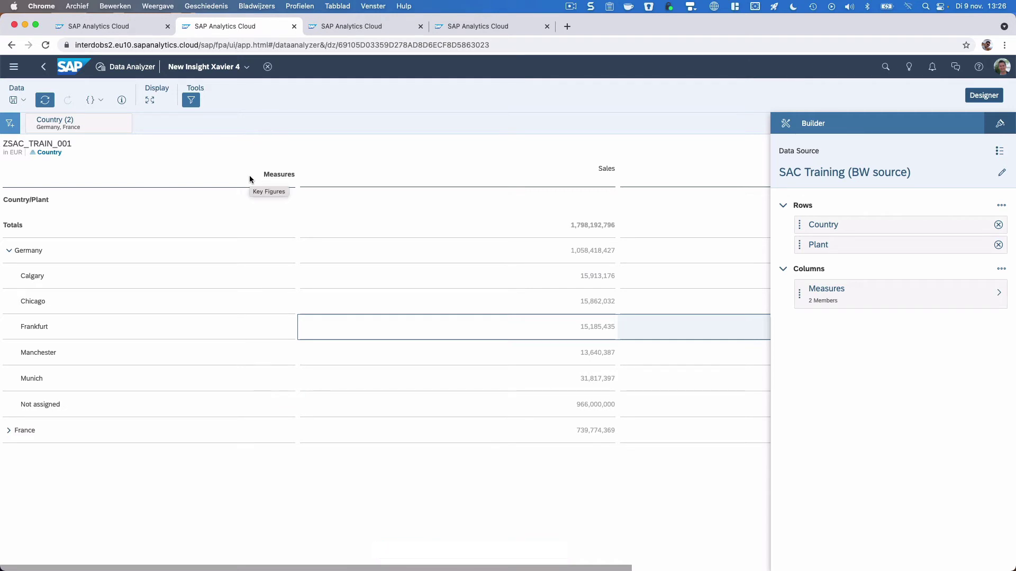
{"action": "left_click", "coordinate": [601, 147]}
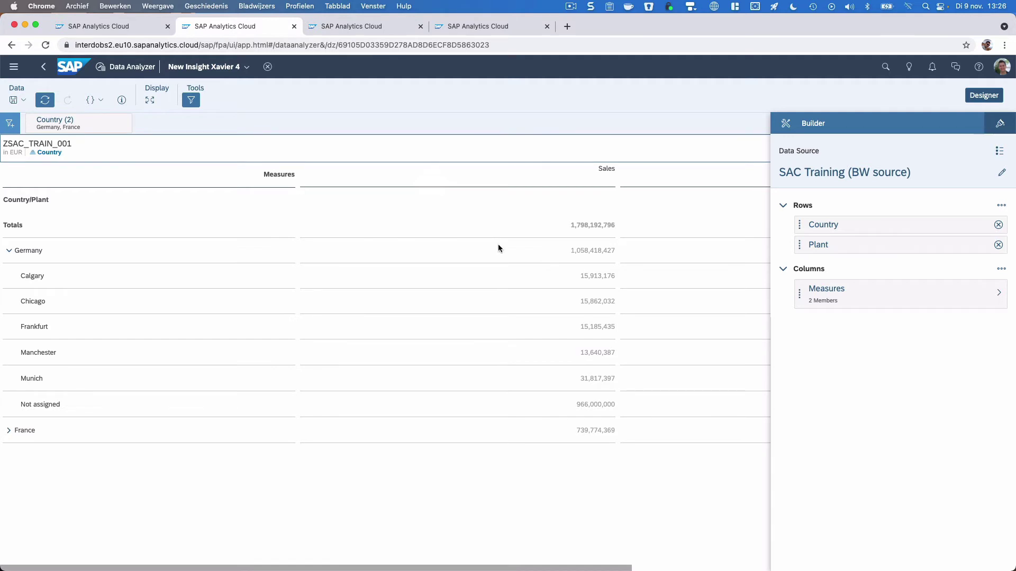
Step: Format the Sales measure with Scale Thousand and the k, m, bn scale format
{"action": "left_click", "coordinate": [999, 127]}
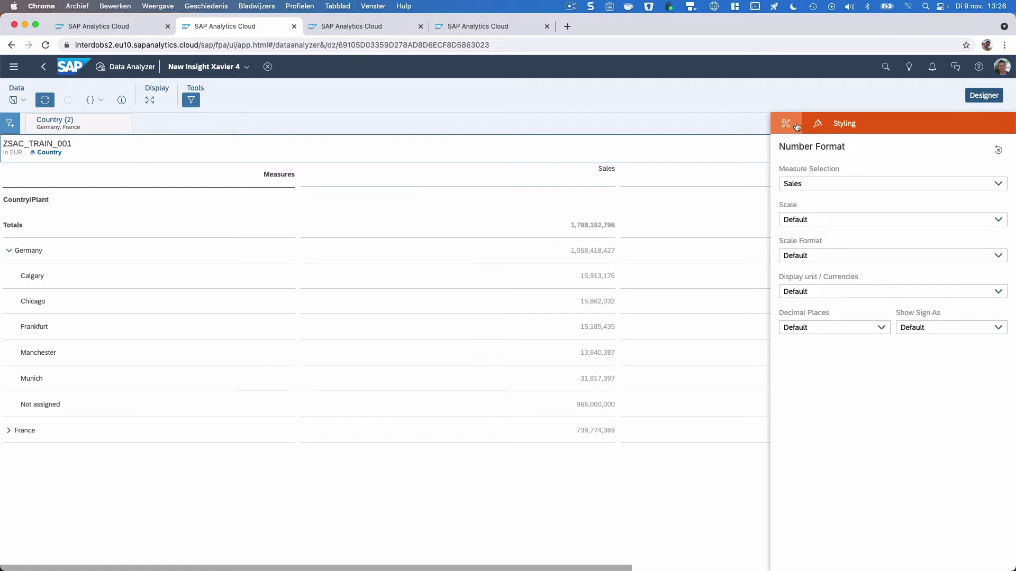
{"action": "left_click", "coordinate": [591, 224]}
{"action": "left_click_drag", "start_coordinate": [572, 569], "coordinate": [539, 556]}
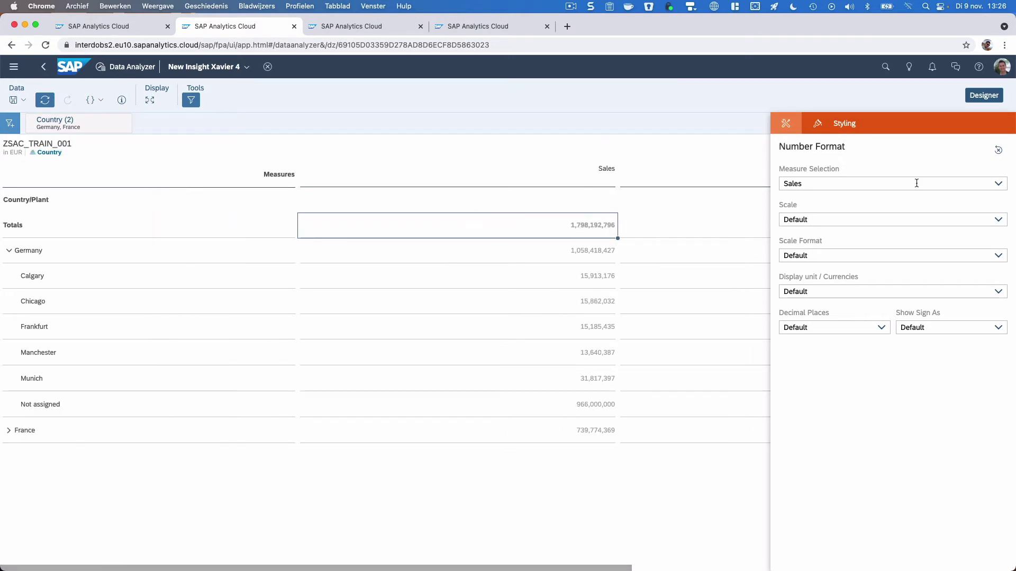
{"action": "left_click", "coordinate": [998, 184]}
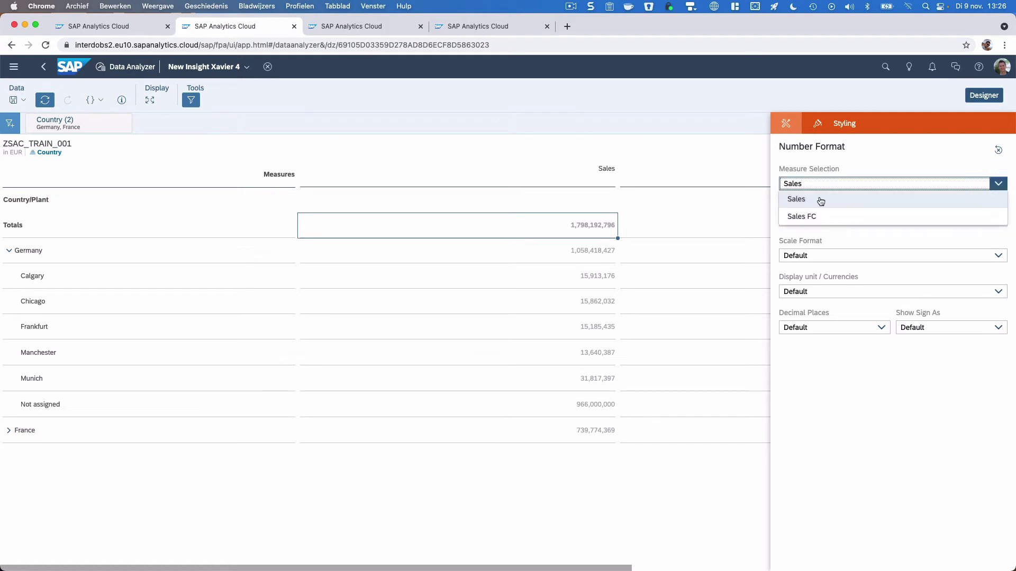
{"action": "left_click", "coordinate": [795, 198]}
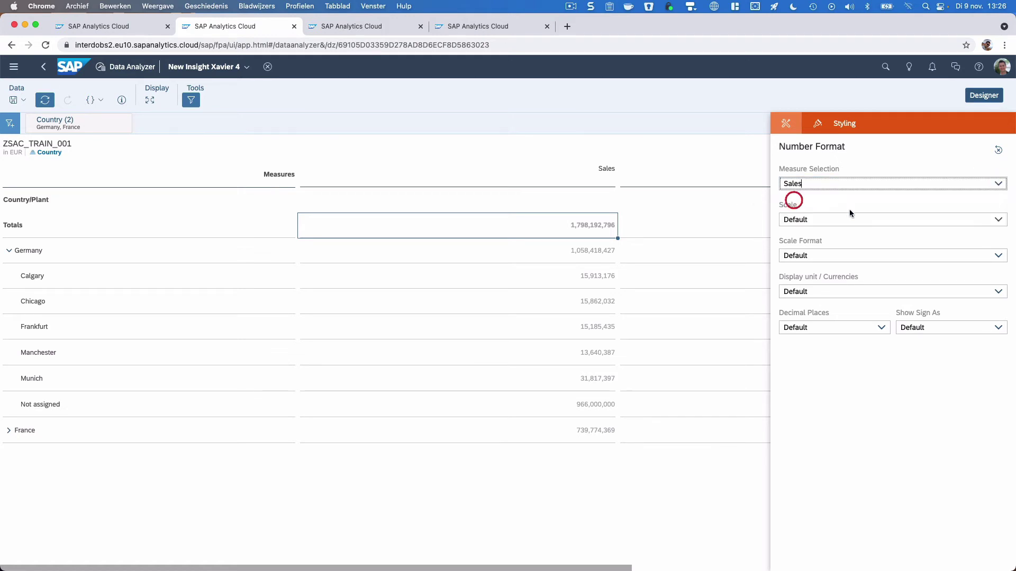
{"action": "left_click", "coordinate": [998, 219]}
{"action": "left_click", "coordinate": [864, 275]}
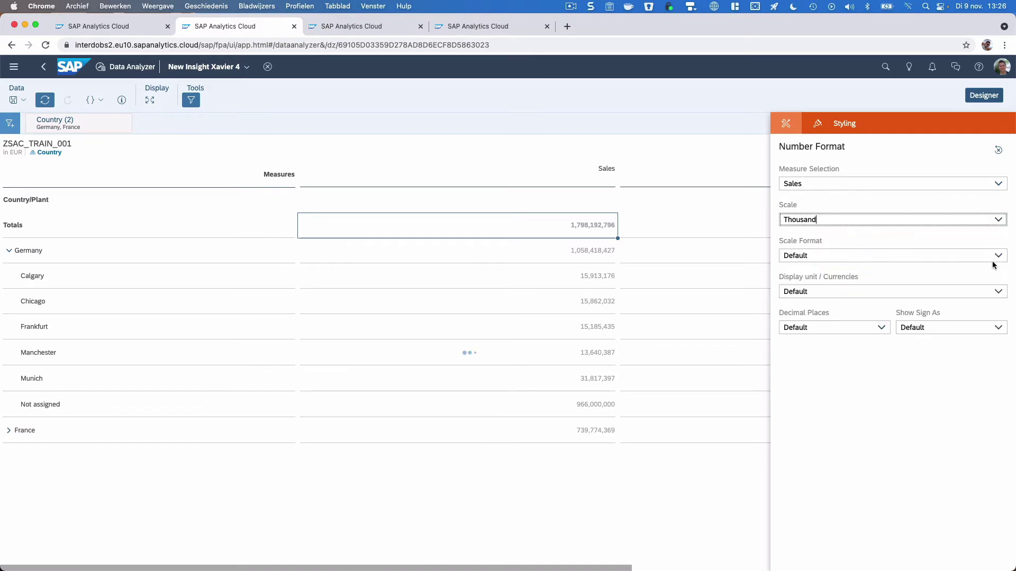
{"action": "left_click", "coordinate": [998, 255]}
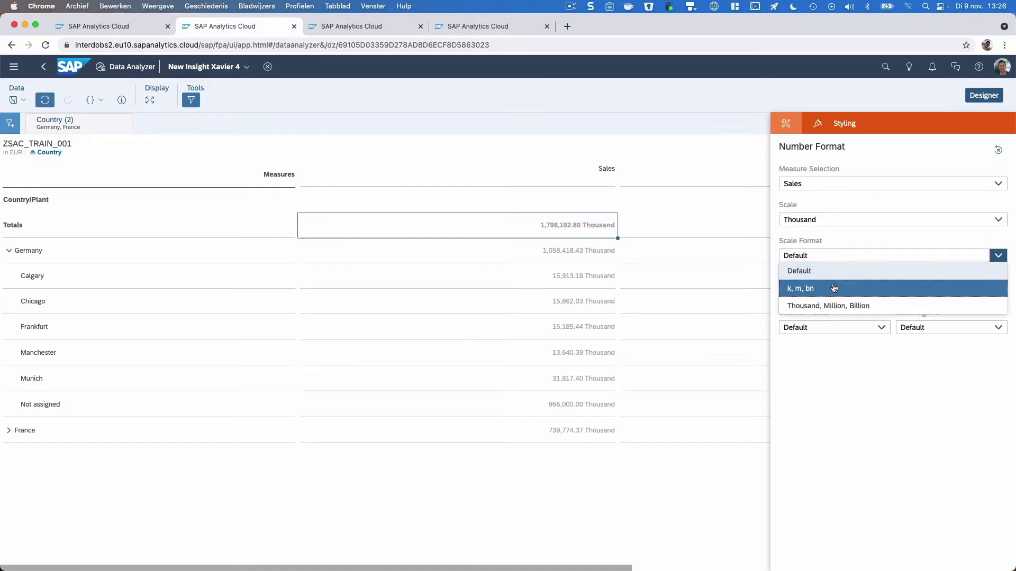
{"action": "left_click", "coordinate": [841, 288]}
Step: Show Sales currency in every cell with 0 decimals and a + / - sign, then close the panel
{"action": "left_click", "coordinate": [996, 295]}
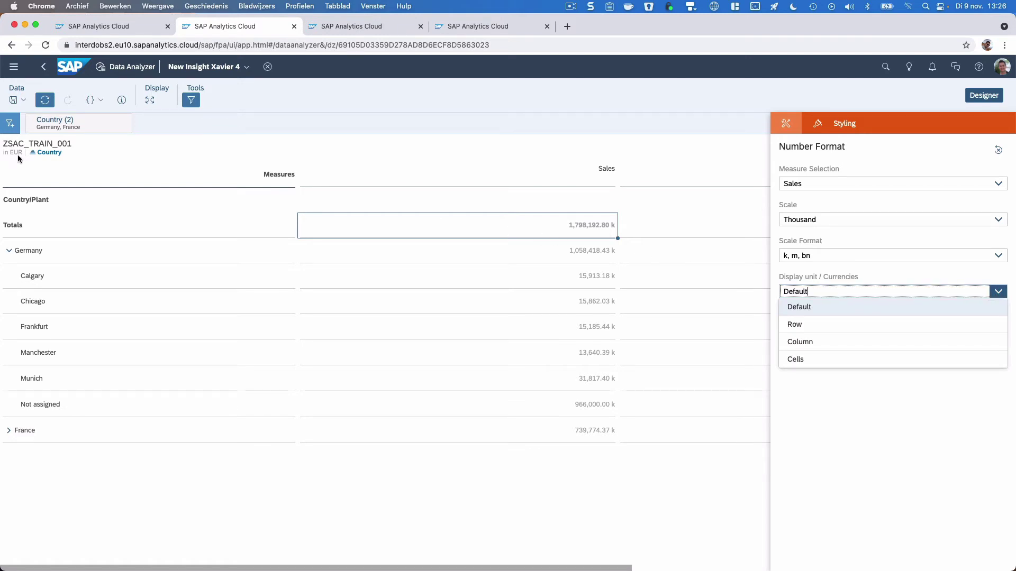
{"action": "left_click", "coordinate": [832, 359]}
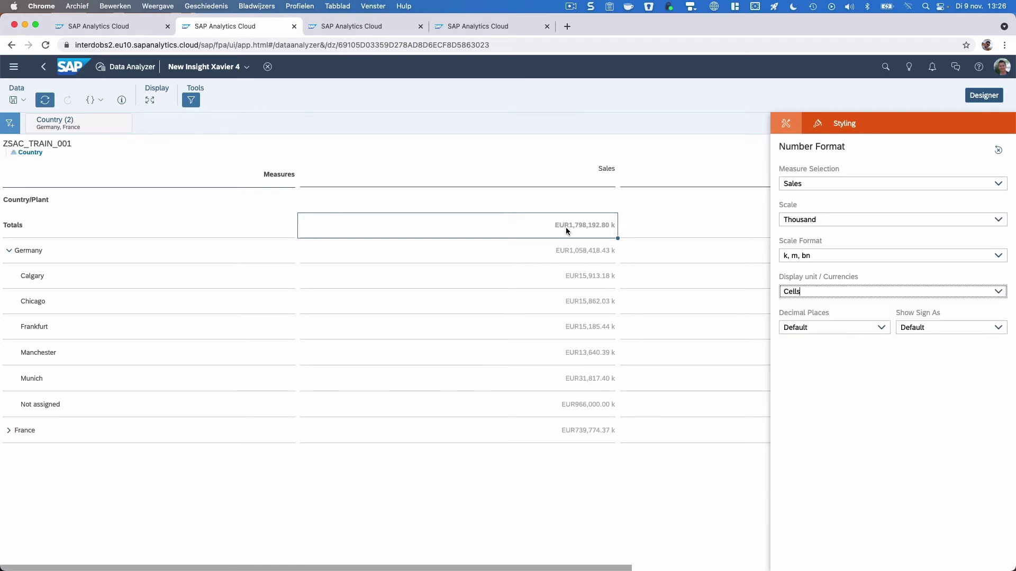
{"action": "left_click", "coordinate": [881, 327]}
{"action": "left_click", "coordinate": [830, 359]}
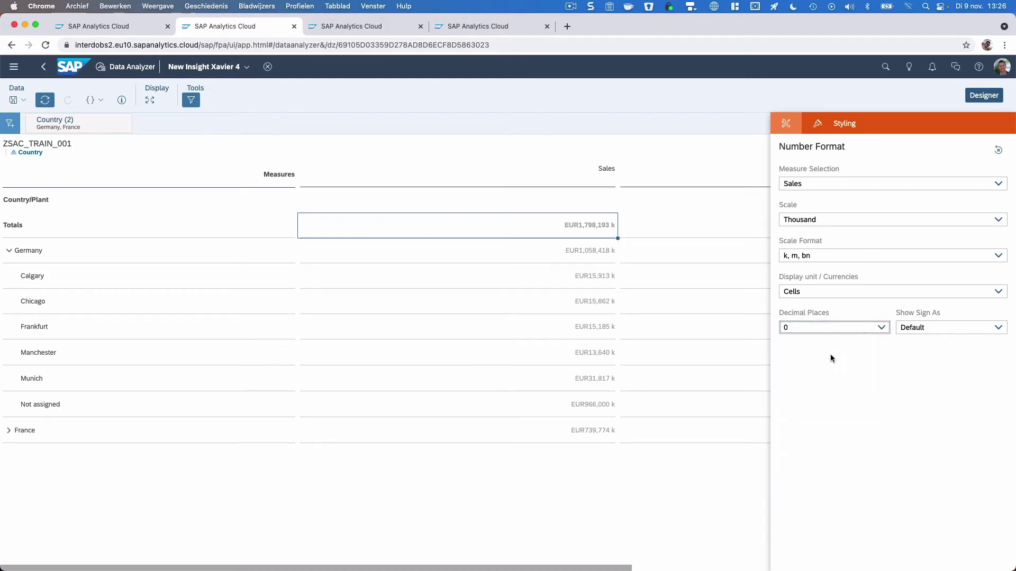
{"action": "left_click", "coordinate": [998, 327]}
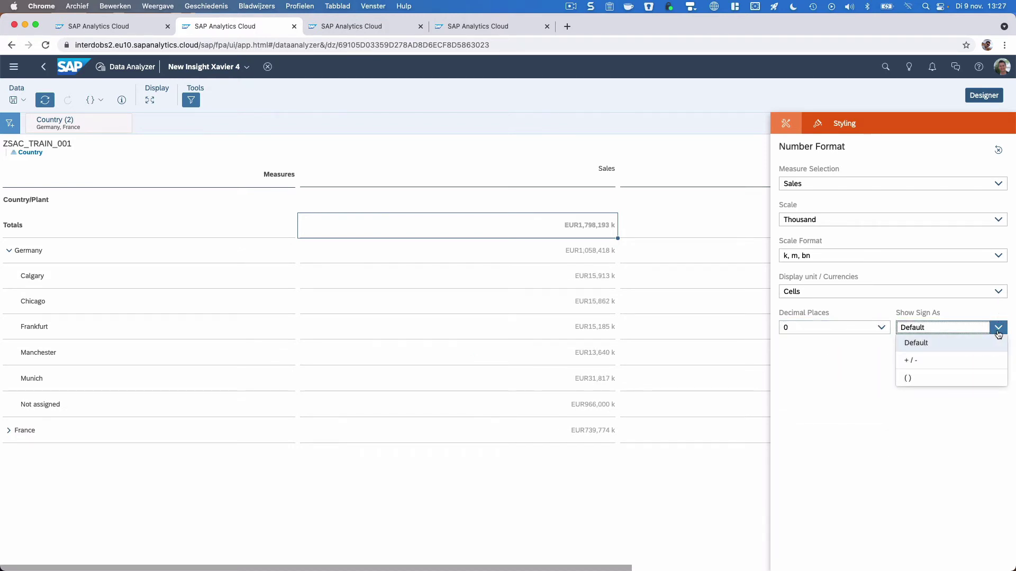
{"action": "left_click", "coordinate": [941, 361]}
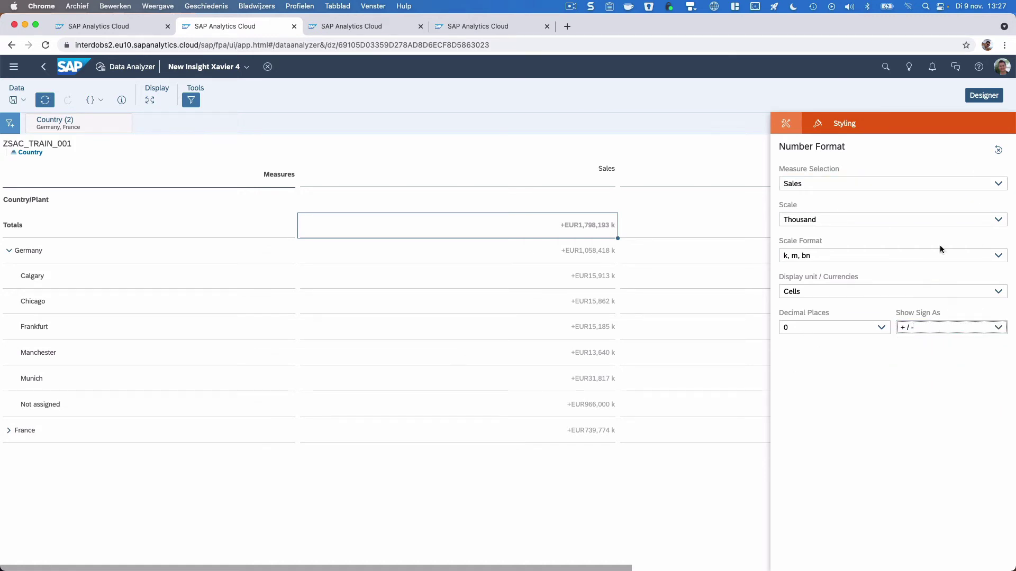
{"action": "left_click", "coordinate": [976, 98]}
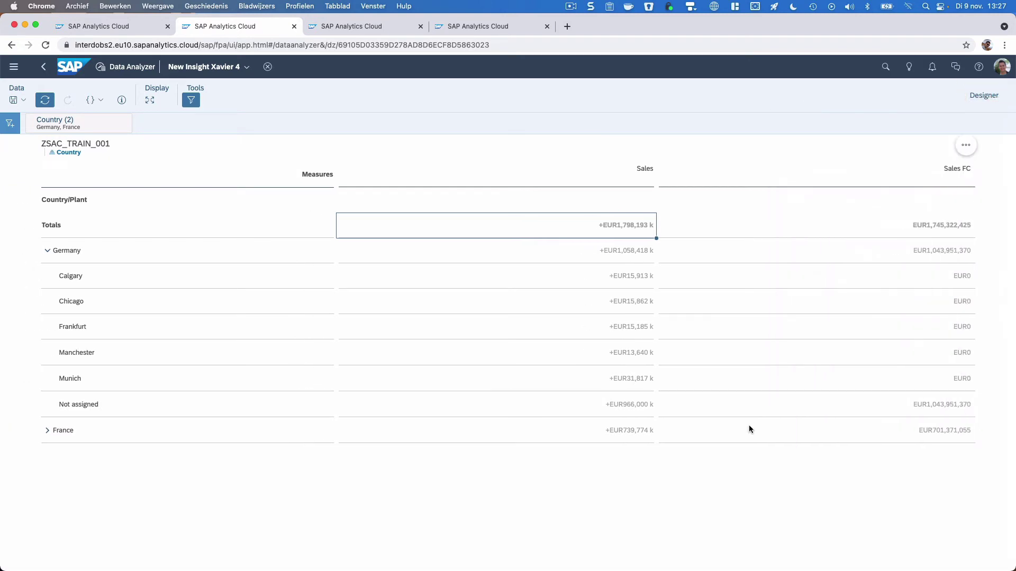
Step: Select Sales and Sales FC cells for Germany, Calgary, Chicago, Frankfurt and France
{"action": "left_click", "coordinate": [891, 429]}
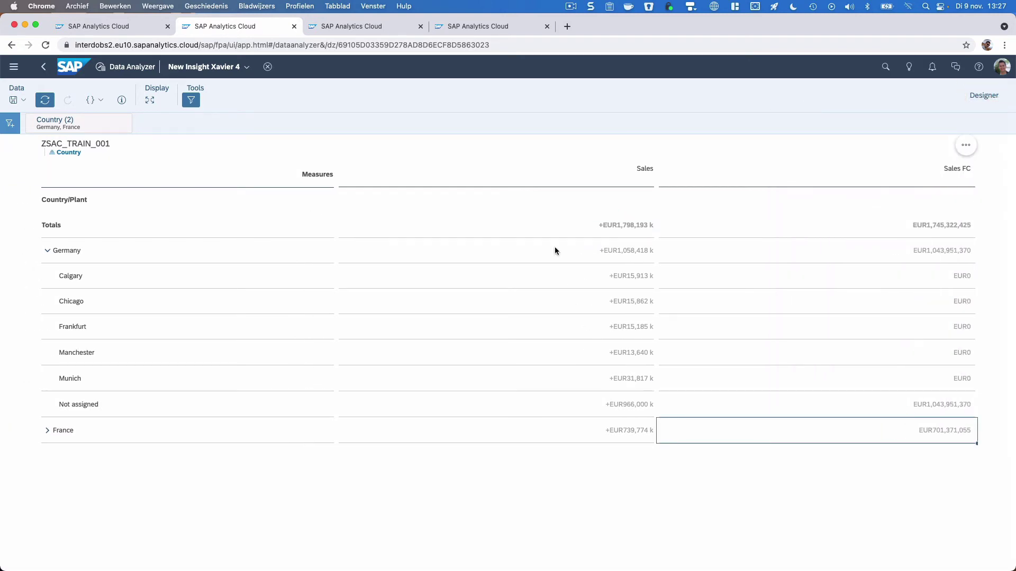
{"action": "left_click_drag", "start_coordinate": [530, 232], "coordinate": [786, 441]}
{"action": "left_click", "coordinate": [792, 437]}
{"action": "left_click_drag", "start_coordinate": [594, 219], "coordinate": [700, 430]}
{"action": "left_click", "coordinate": [619, 328]}
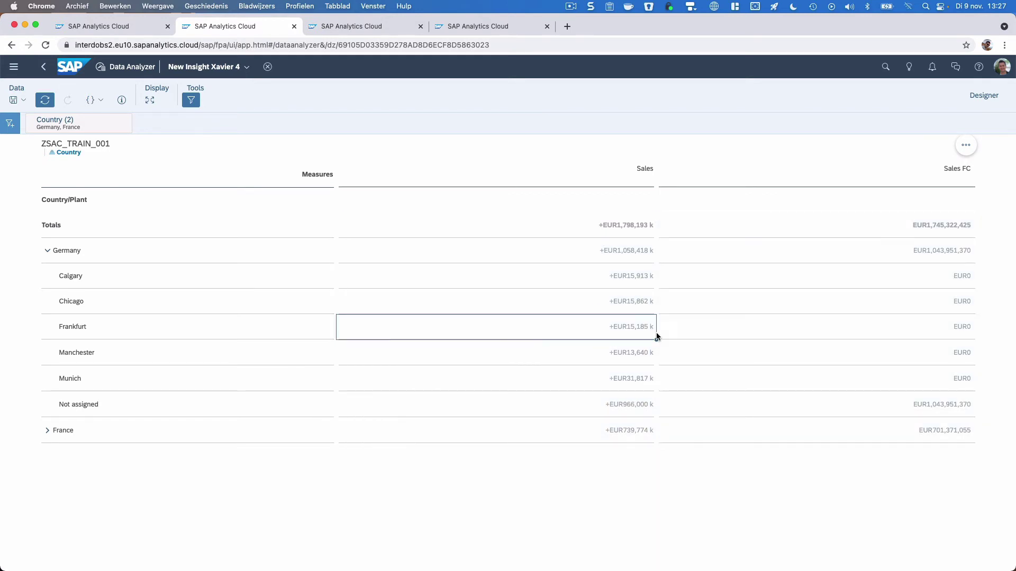
{"action": "left_click", "coordinate": [693, 335]}
{"action": "left_click", "coordinate": [641, 306]}
{"action": "left_click", "coordinate": [760, 301]}
{"action": "left_click", "coordinate": [907, 277]}
{"action": "left_click", "coordinate": [632, 274]}
{"action": "left_click", "coordinate": [628, 254]}
{"action": "left_click", "coordinate": [733, 257]}
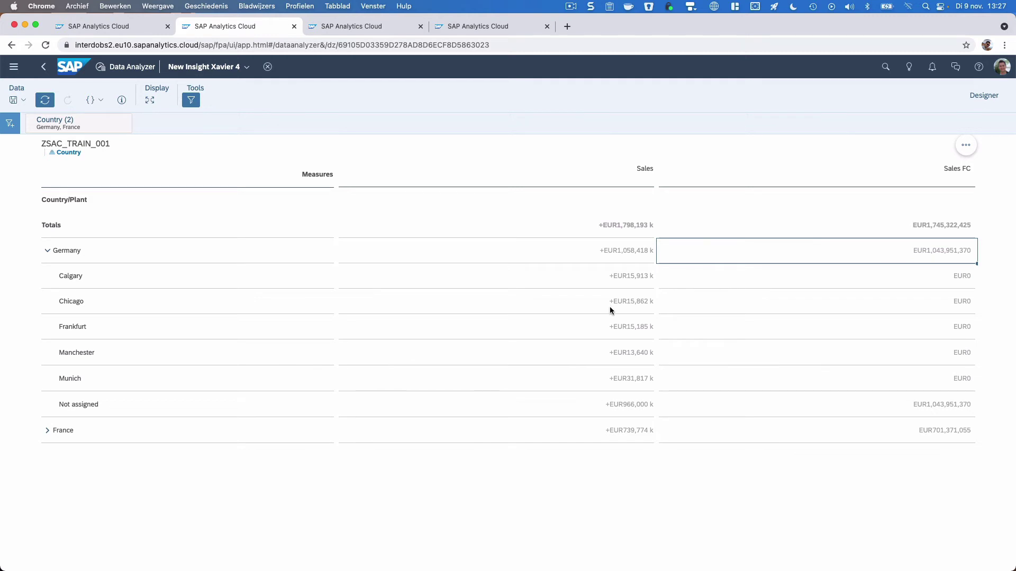
Step: Toggle the styling panel, select the table and Totals row, and bring up Germany's row options
{"action": "left_click", "coordinate": [983, 95]}
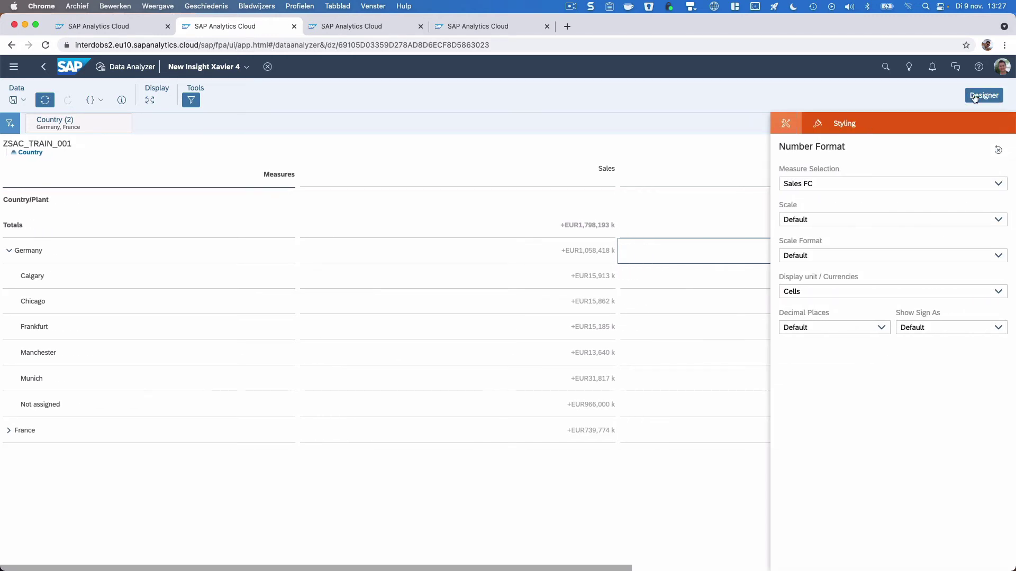
{"action": "left_click", "coordinate": [983, 96]}
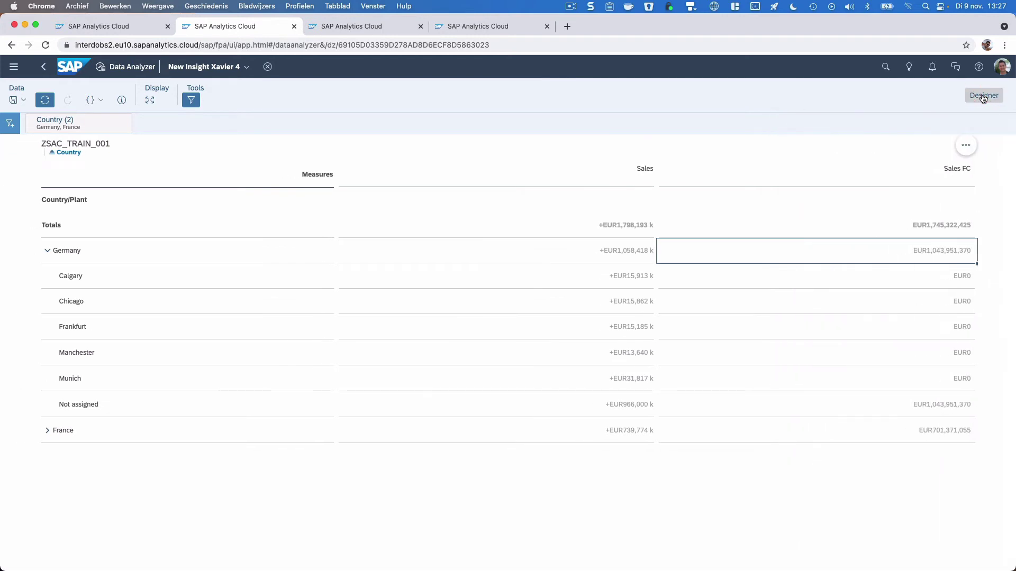
{"action": "left_click", "coordinate": [388, 168]}
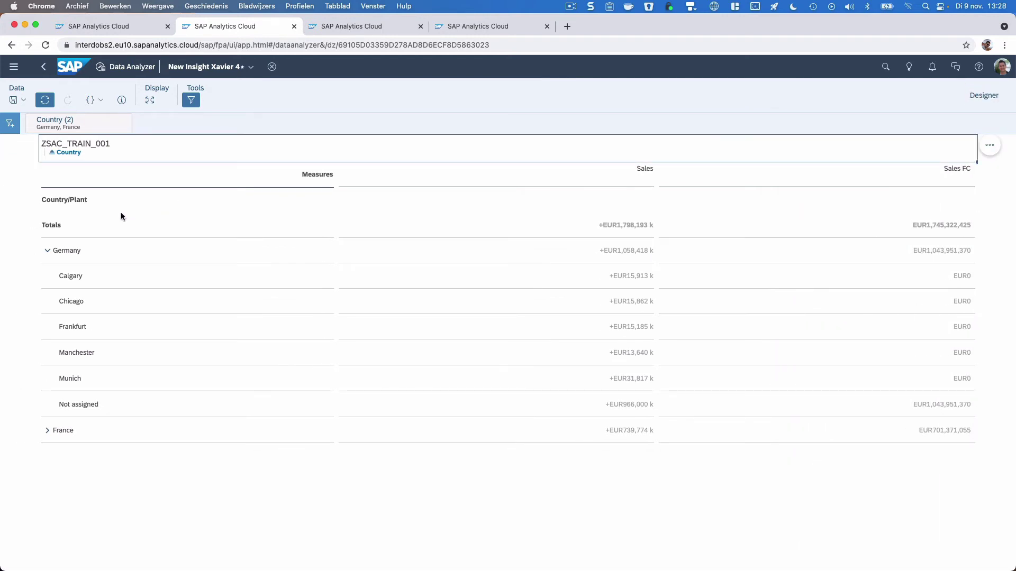
{"action": "left_click", "coordinate": [58, 224]}
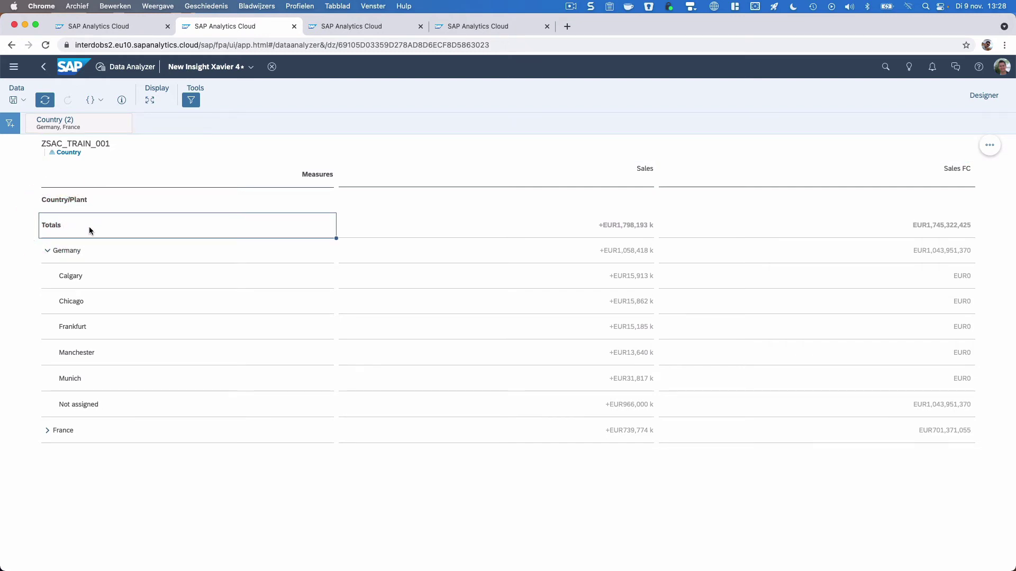
{"action": "right_click", "coordinate": [83, 249]}
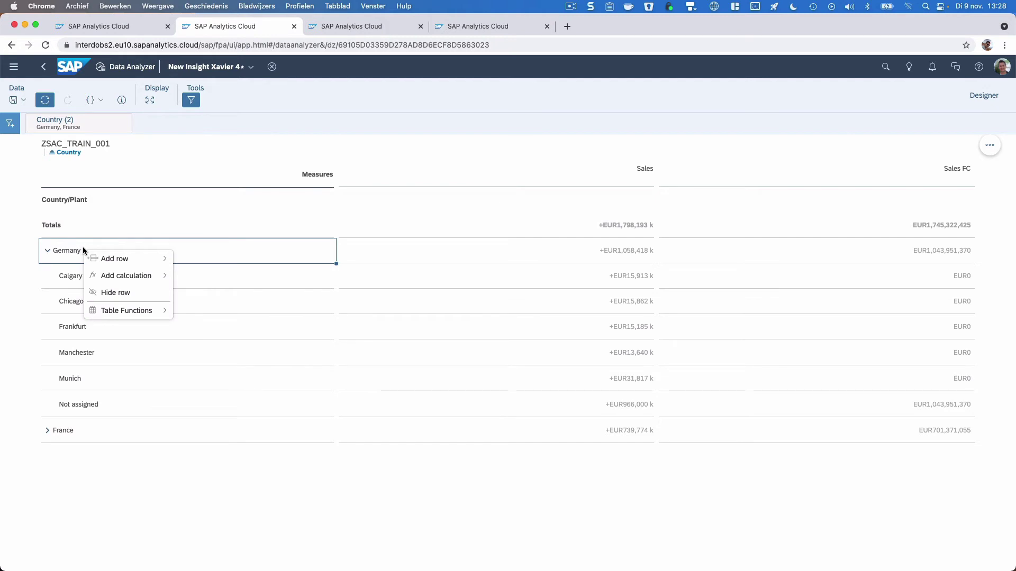
Step: Sort the rows by Sales in descending order
{"action": "mouse_move", "coordinate": [119, 275]}
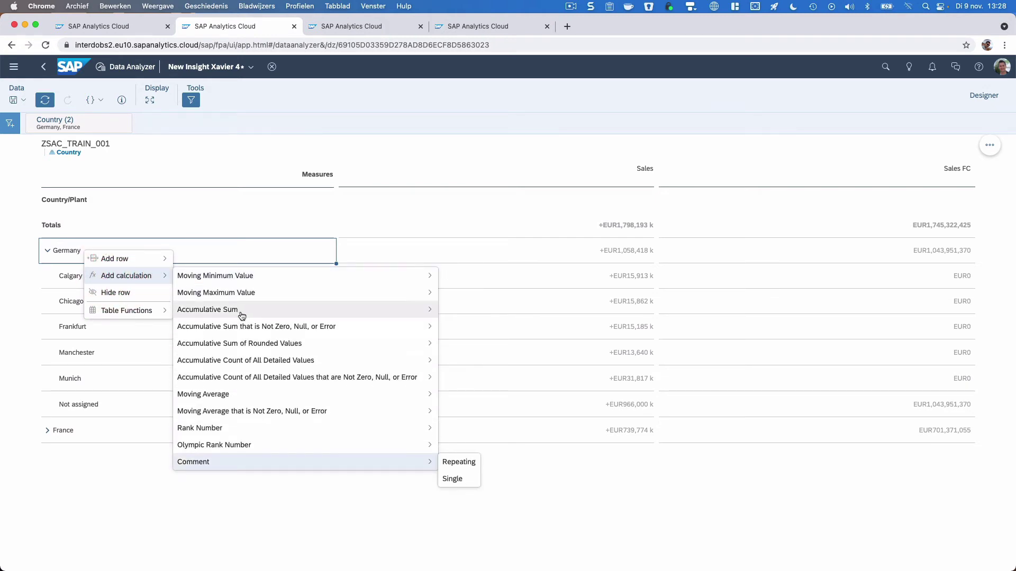
{"action": "mouse_move", "coordinate": [152, 317]}
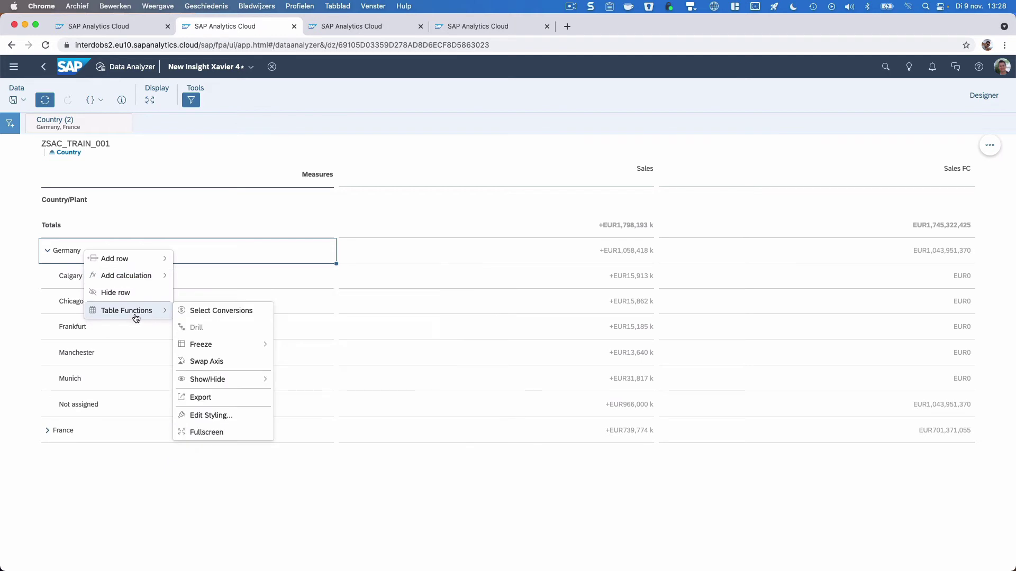
{"action": "left_click", "coordinate": [64, 229]}
{"action": "left_click", "coordinate": [626, 170]}
{"action": "right_click", "coordinate": [639, 171]}
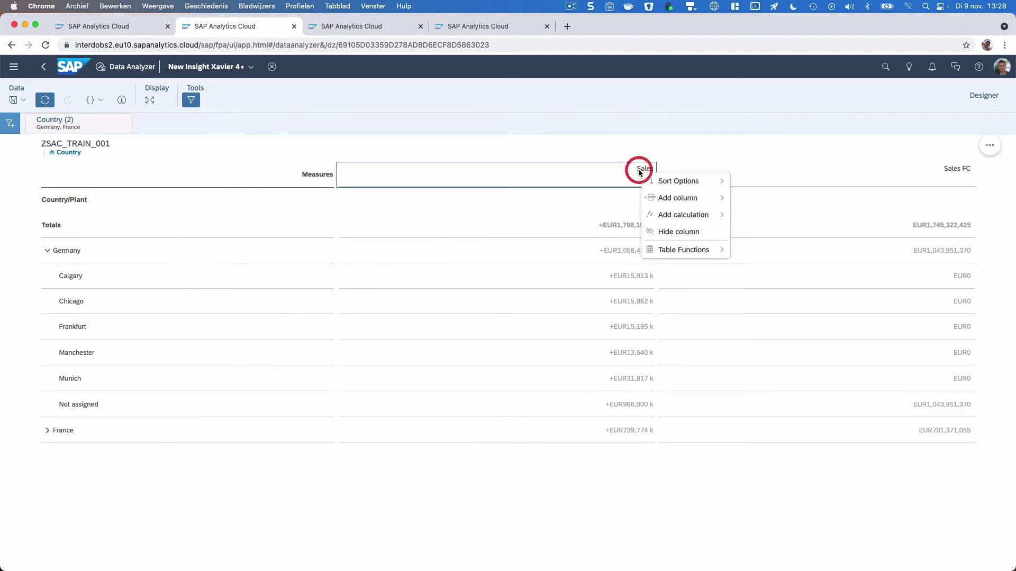
{"action": "left_click", "coordinate": [677, 181]}
{"action": "left_click", "coordinate": [754, 197]}
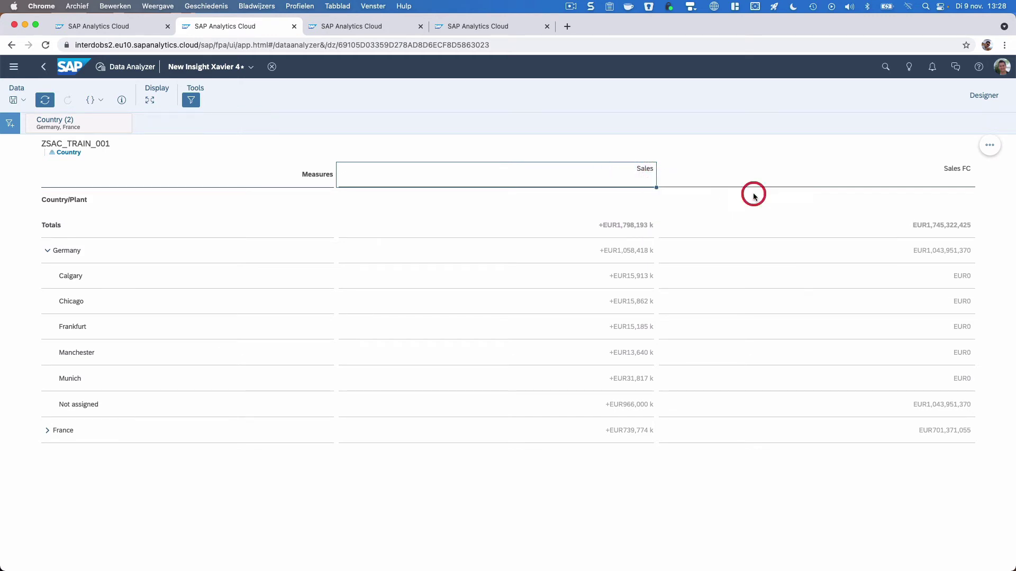
Step: Freeze the table header up to the Totals row
{"action": "right_click", "coordinate": [646, 173]}
{"action": "mouse_move", "coordinate": [723, 184]}
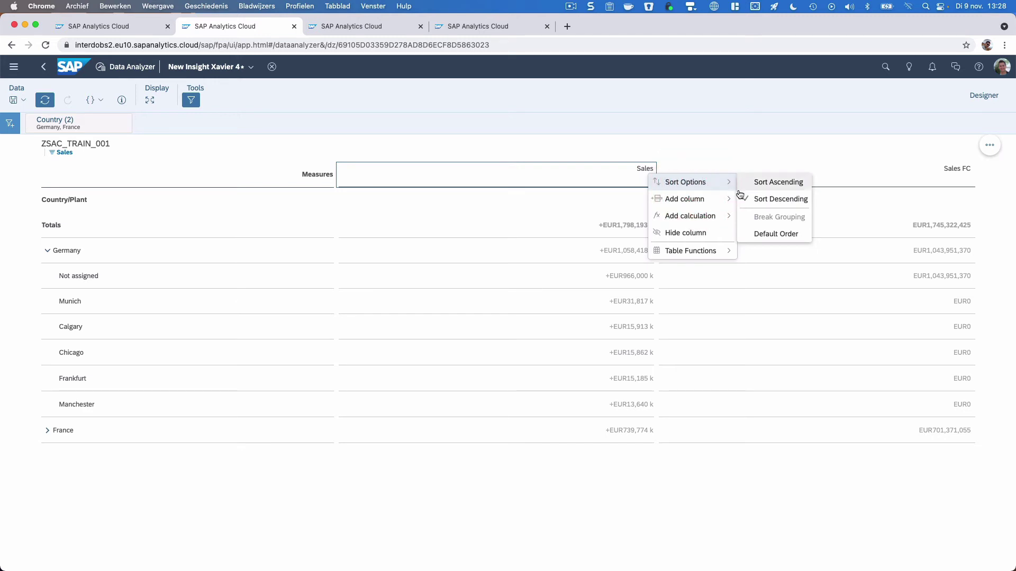
{"action": "key", "text": "Escape"}
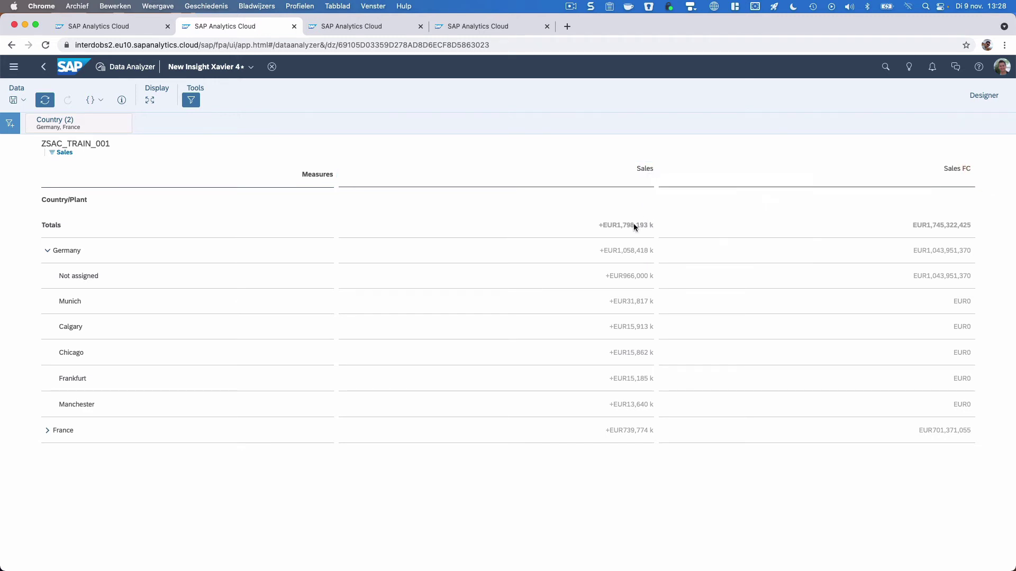
{"action": "left_click", "coordinate": [632, 225]}
{"action": "left_click", "coordinate": [985, 150]}
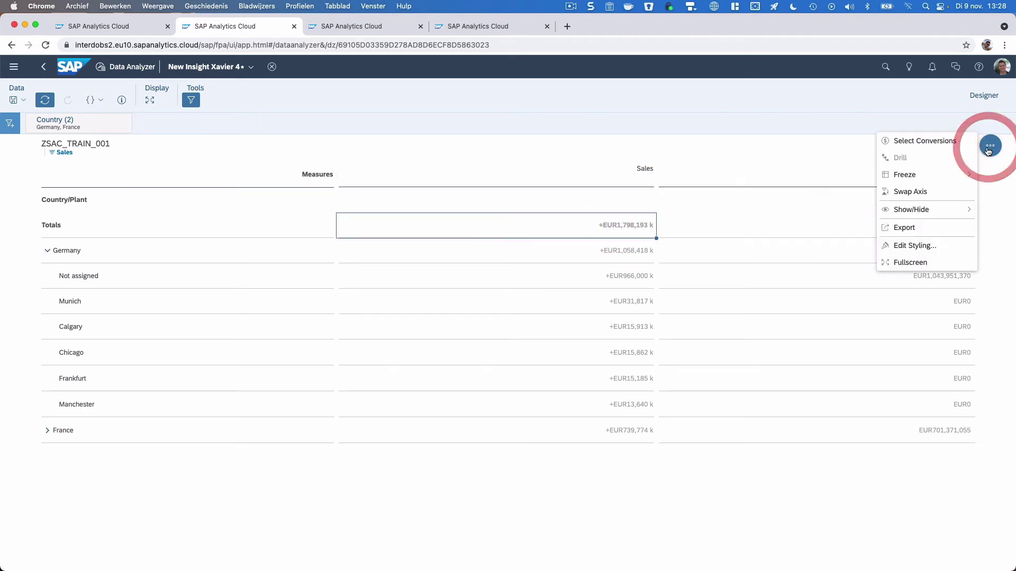
{"action": "left_click", "coordinate": [955, 173]}
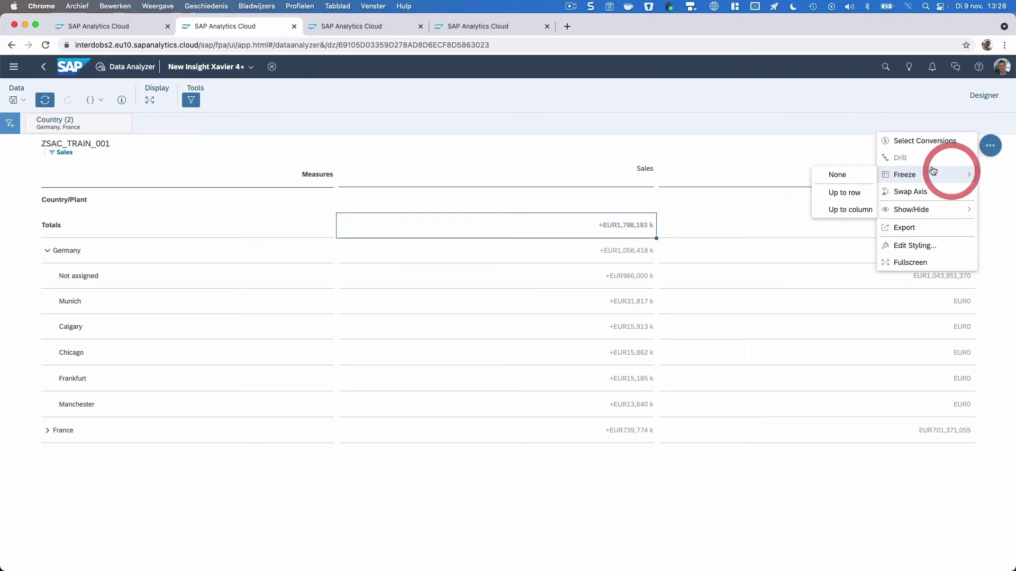
{"action": "left_click", "coordinate": [856, 194]}
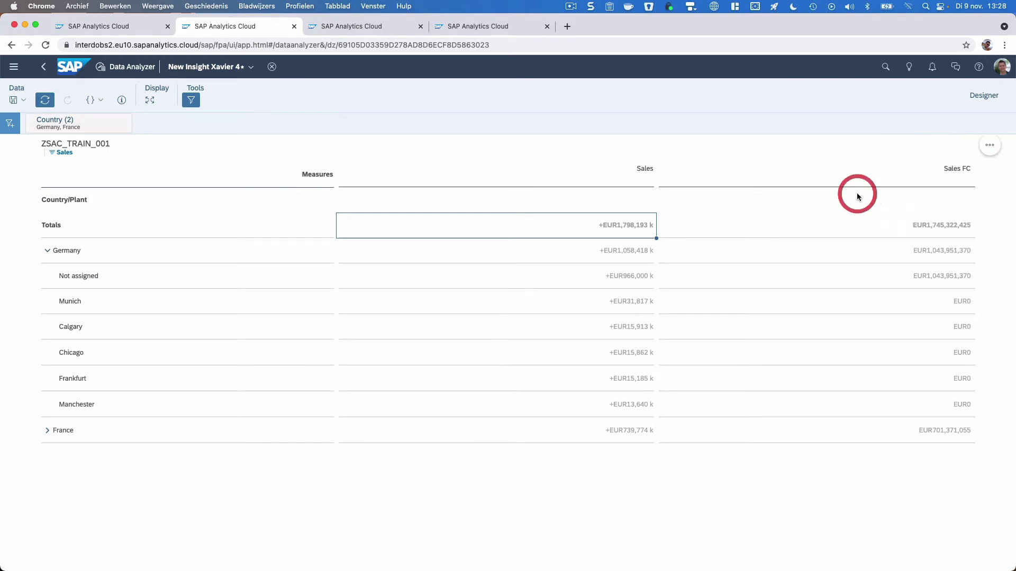
{"action": "left_click", "coordinate": [991, 146]}
Step: Check the CSV export file type, cancel the export, and show the table's Designer settings
{"action": "left_click", "coordinate": [915, 229]}
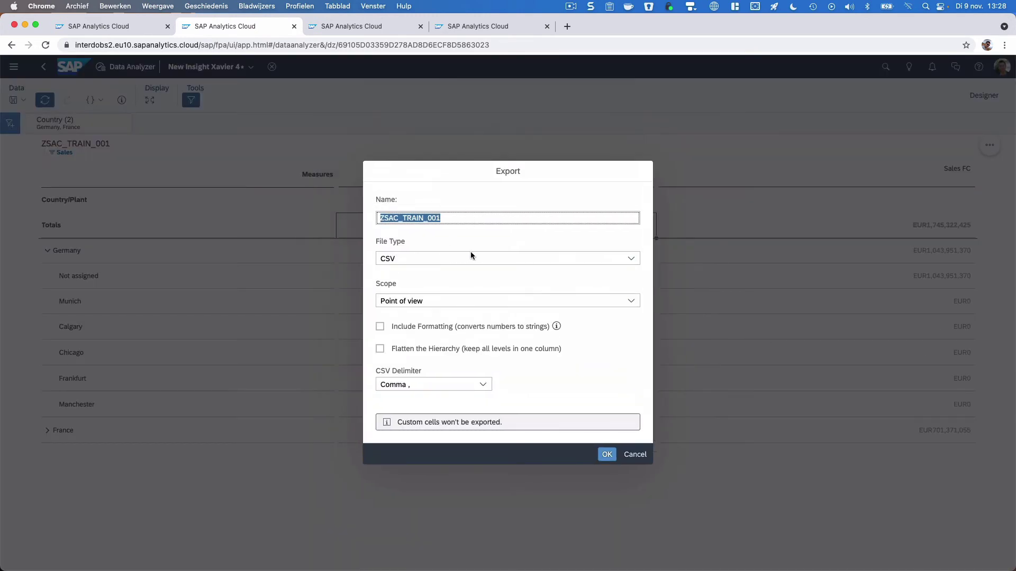
{"action": "left_click", "coordinate": [631, 258]}
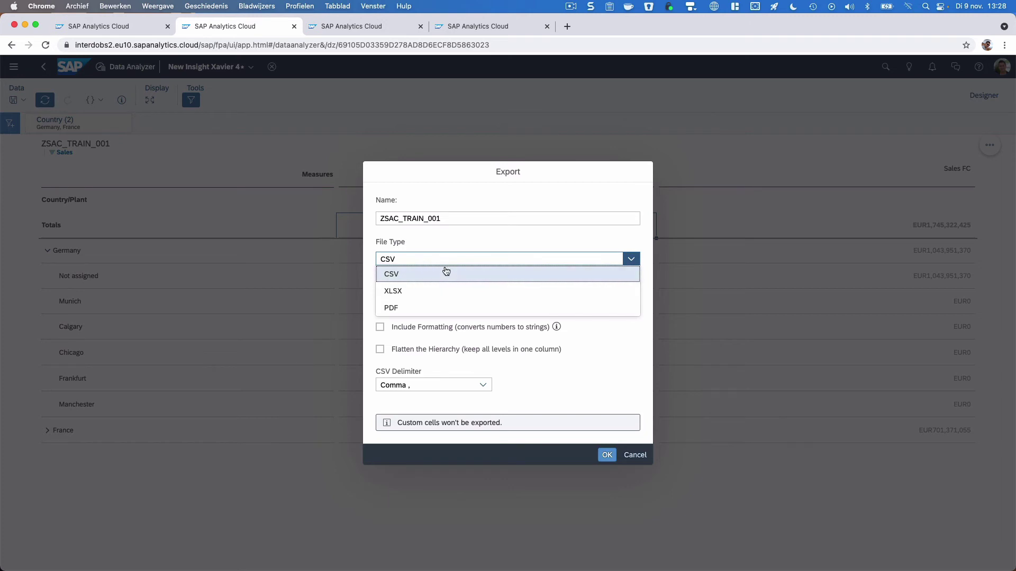
{"action": "left_click", "coordinate": [633, 456]}
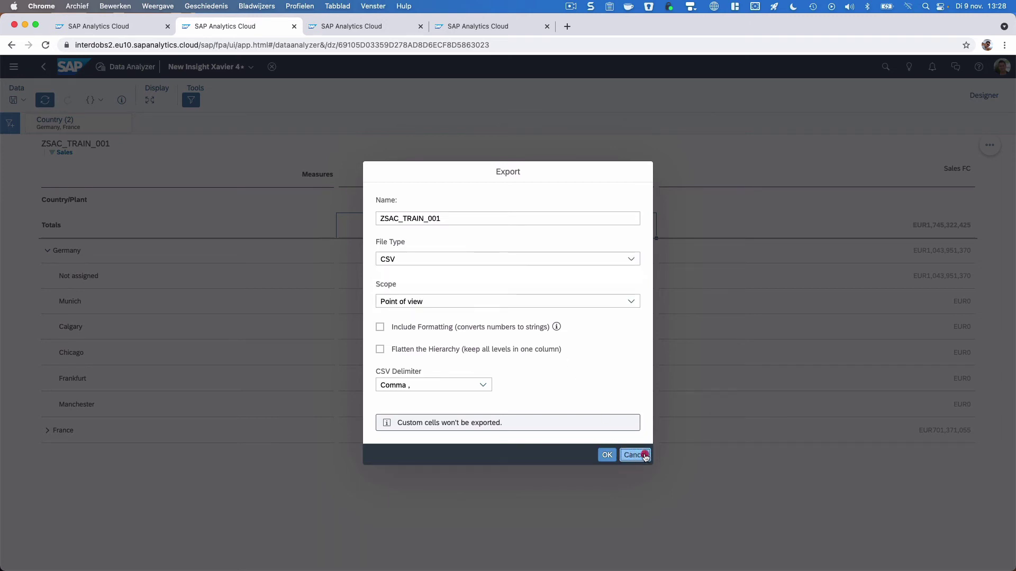
{"action": "left_click", "coordinate": [644, 456]}
{"action": "left_click", "coordinate": [973, 98]}
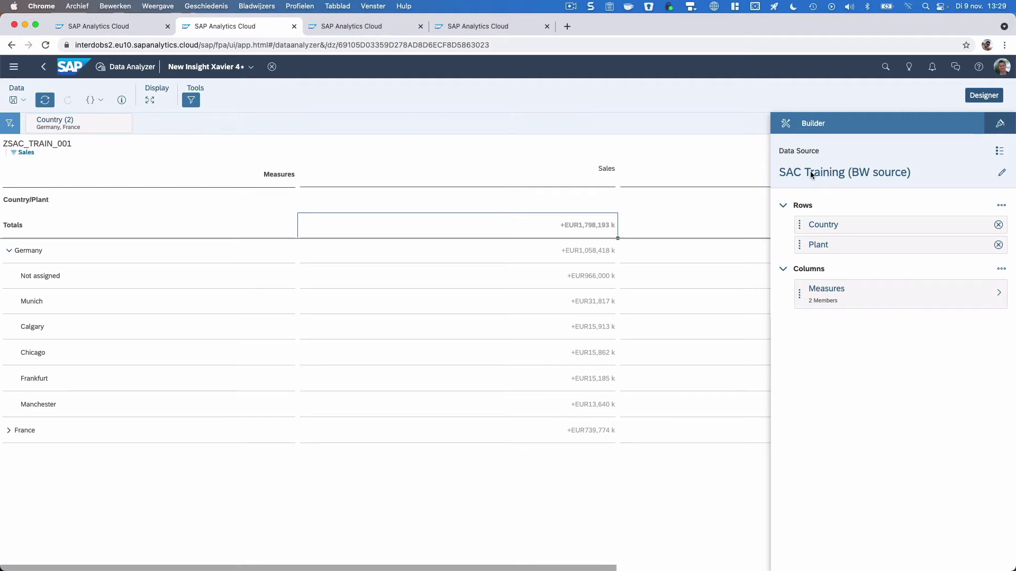
{"action": "left_click", "coordinate": [1000, 174]}
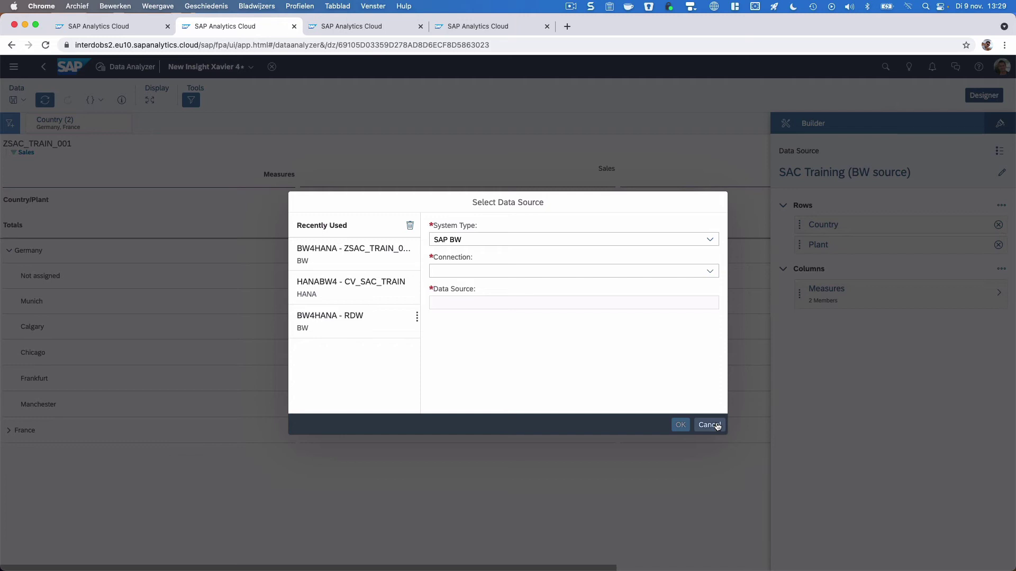
{"action": "left_click", "coordinate": [716, 425]}
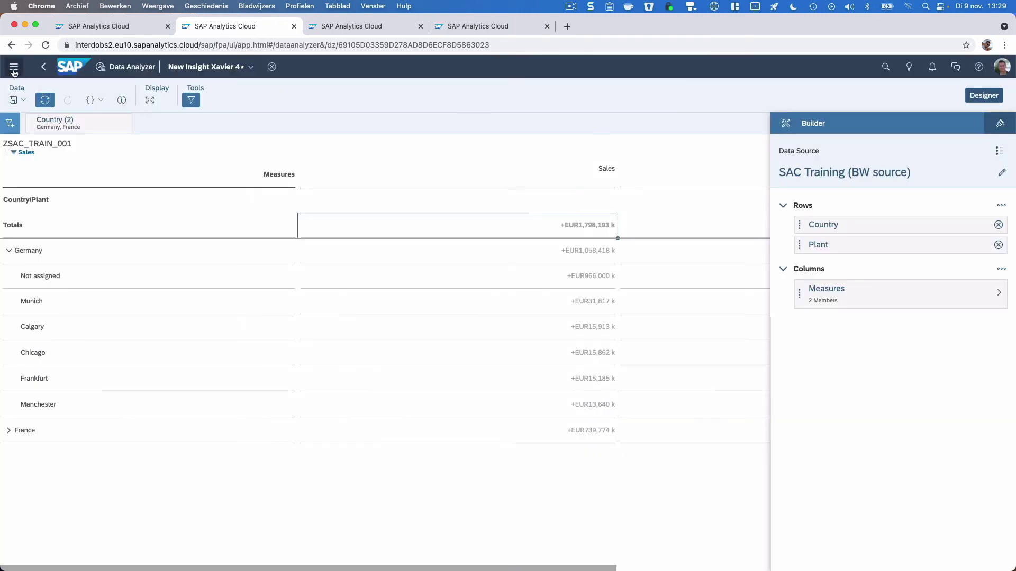
Step: Save the insight as version 5 from the third insight's name, then go to Data Analyzer
{"action": "left_click", "coordinate": [14, 100]}
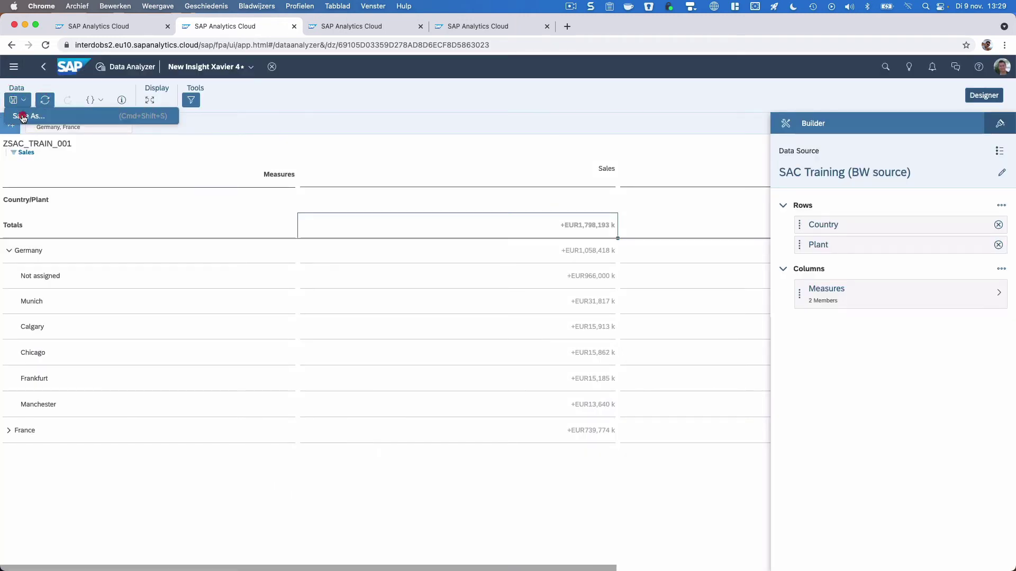
{"action": "left_click", "coordinate": [25, 119]}
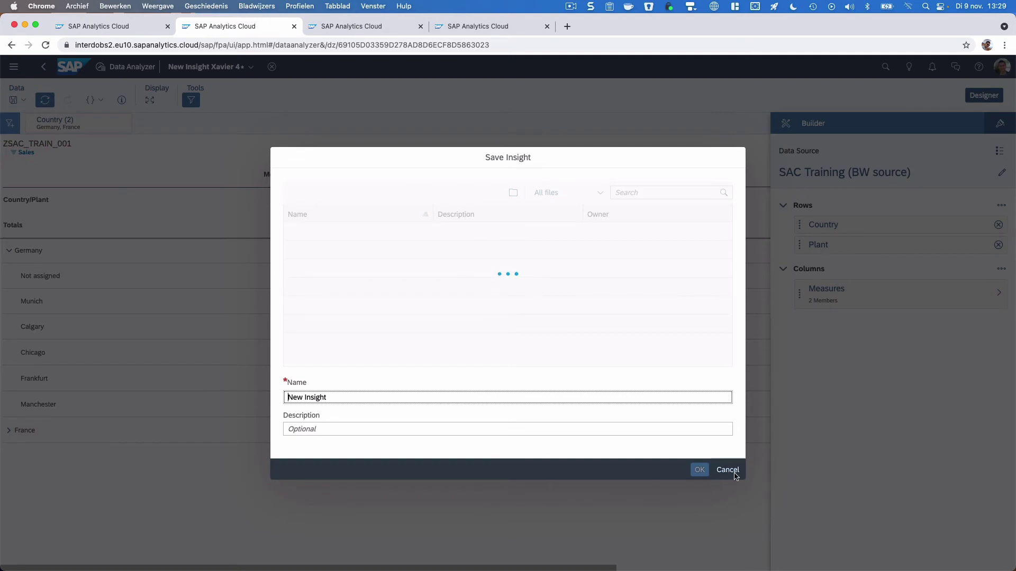
{"action": "left_click", "coordinate": [389, 397]}
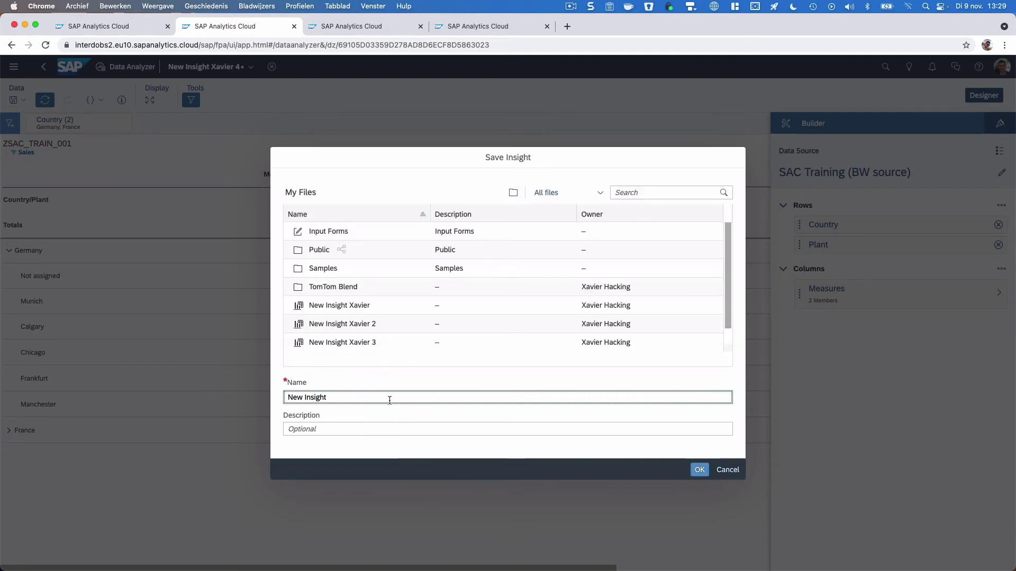
{"action": "left_click", "coordinate": [379, 343]}
{"action": "left_click", "coordinate": [370, 397]}
{"action": "key", "text": "BackSpace"}
{"action": "type", "text": "5"}
{"action": "key", "text": "Return"}
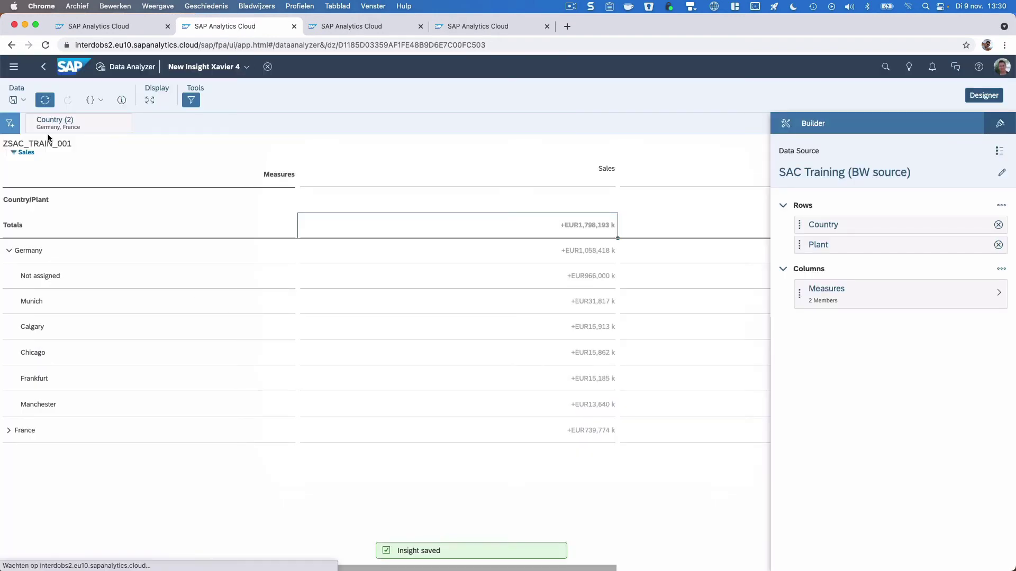
{"action": "left_click", "coordinate": [16, 69]}
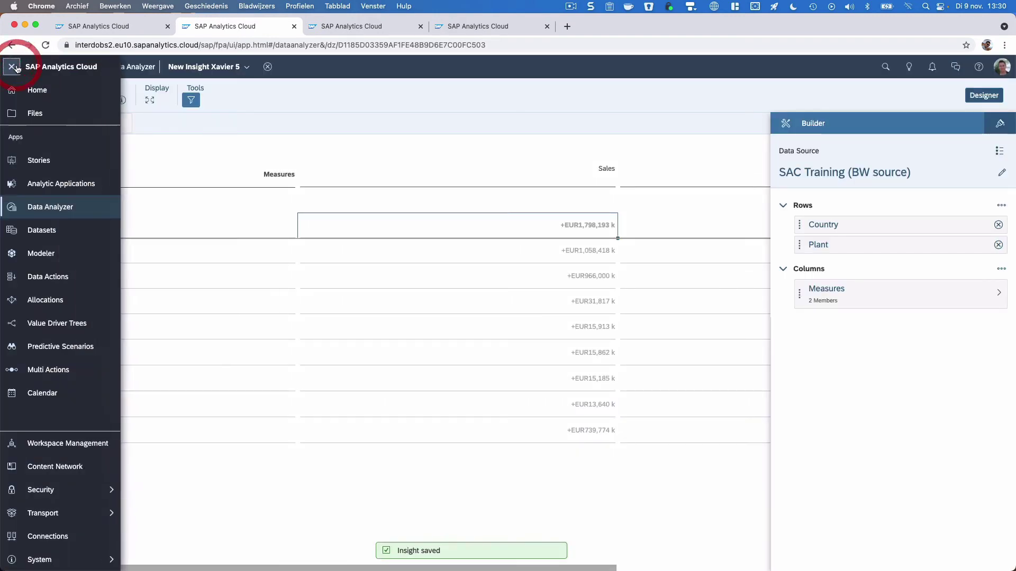
{"action": "left_click", "coordinate": [44, 212]}
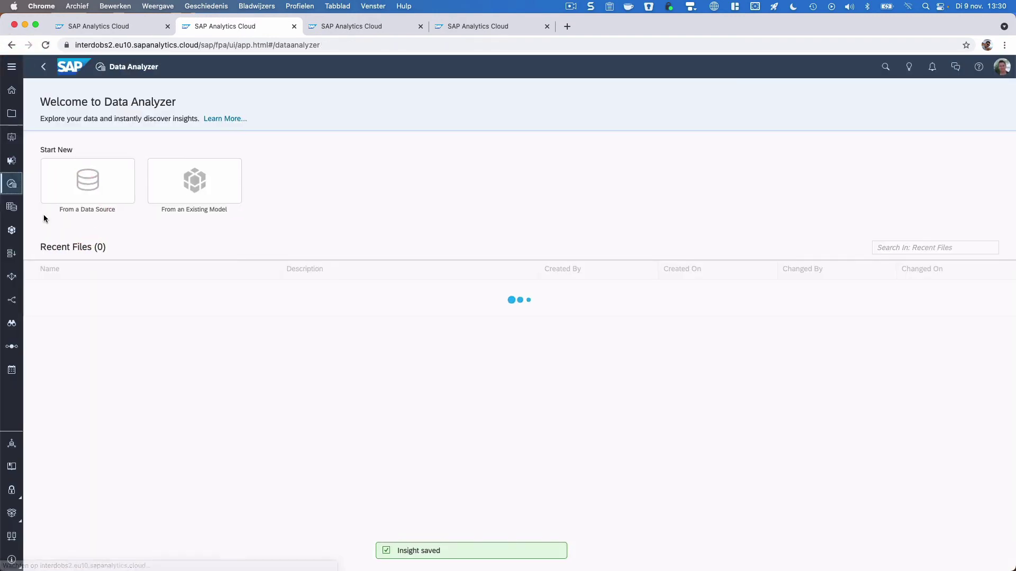
Step: Start a new analysis from an existing model, choosing the SAC Influence model
{"action": "left_click", "coordinate": [197, 184]}
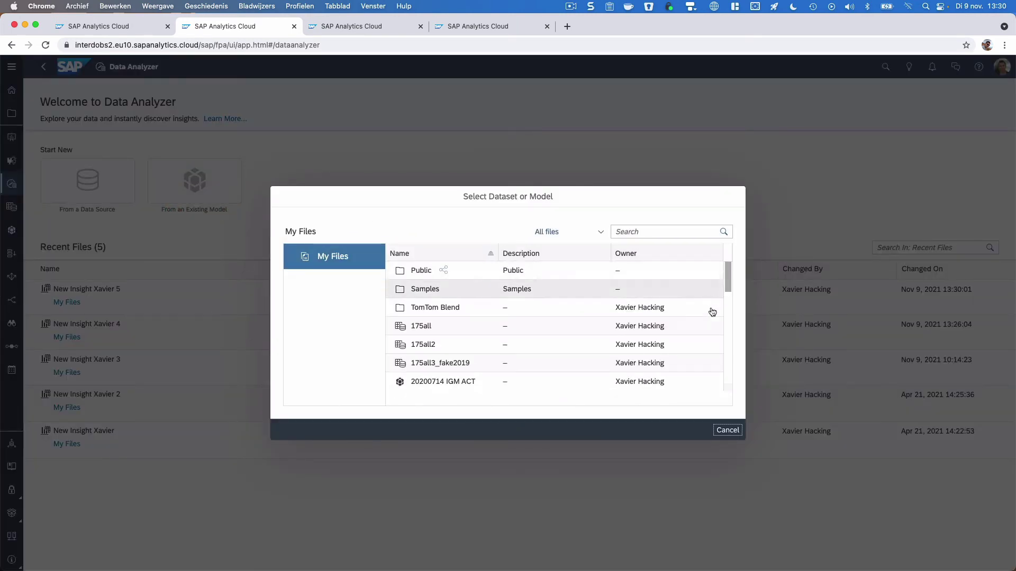
{"action": "scroll", "coordinate": [459, 360], "scroll_direction": "down", "scroll_amount": 10}
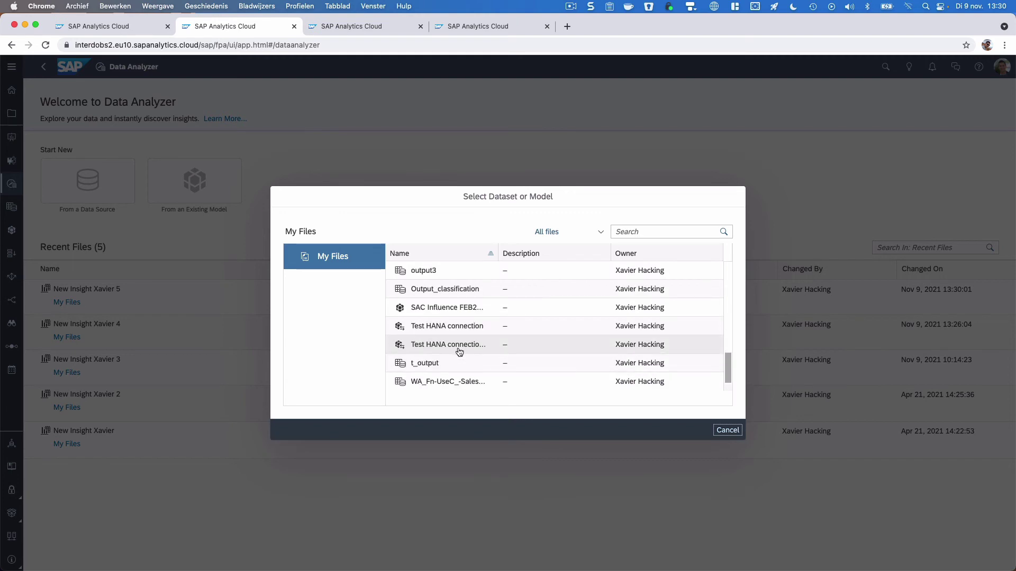
{"action": "left_click", "coordinate": [446, 310]}
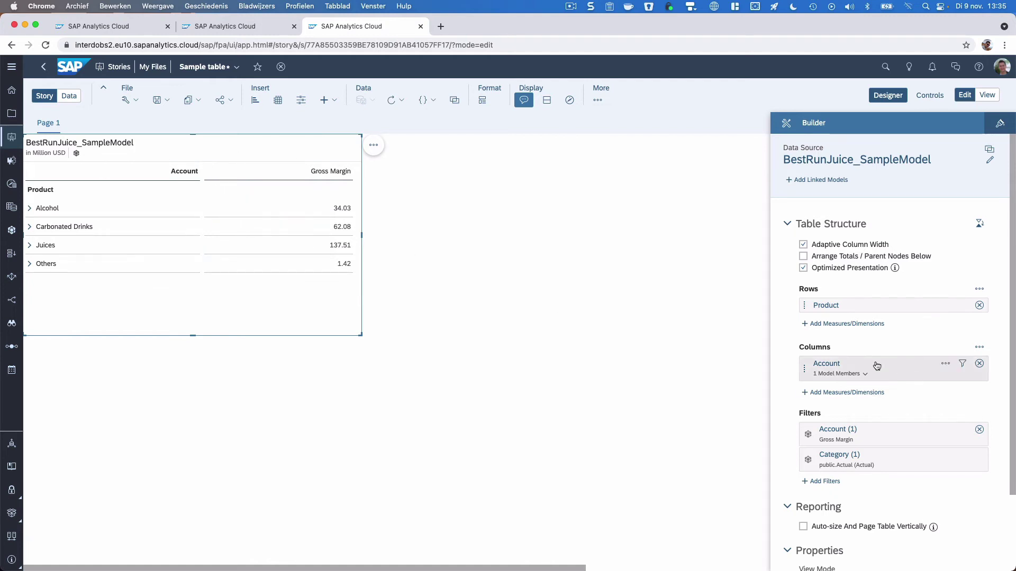
Step: Enable Explorer and Data Analyzer for the story table, then save the Sample table story
{"action": "scroll", "coordinate": [873, 365], "scroll_direction": "down", "scroll_amount": 4}
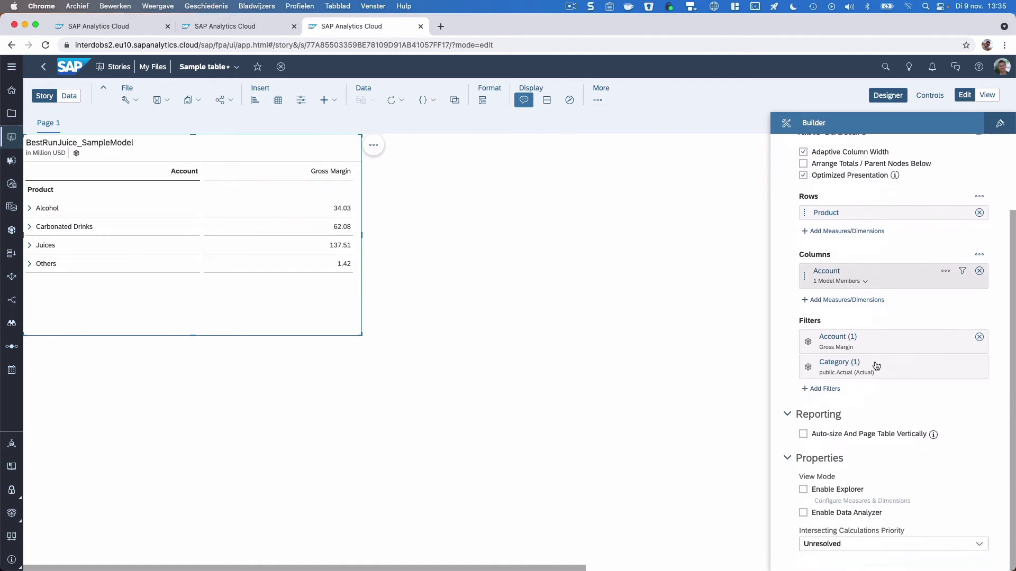
{"action": "left_click", "coordinate": [804, 491]}
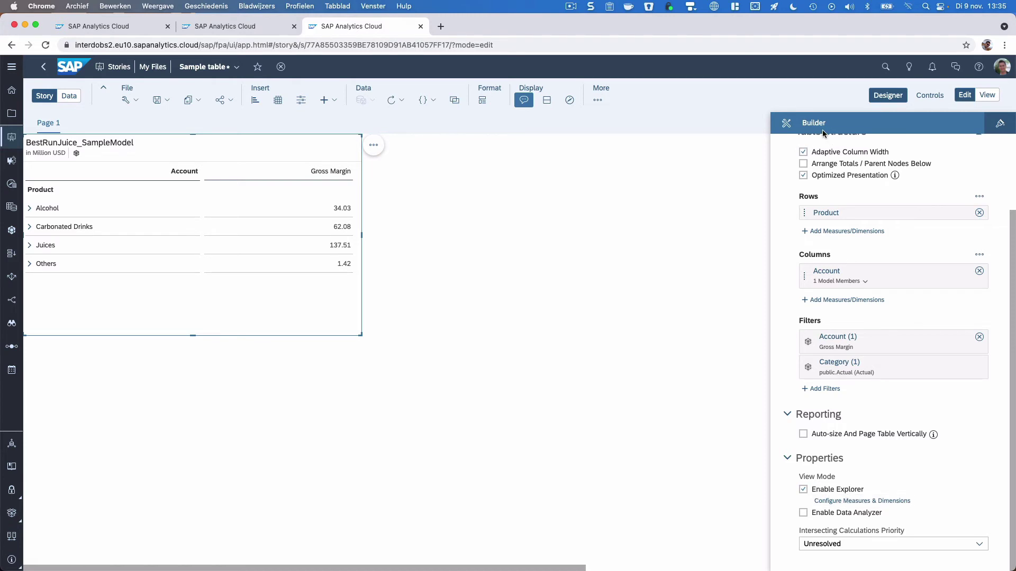
{"action": "left_click", "coordinate": [804, 513]}
{"action": "left_click", "coordinate": [158, 100]}
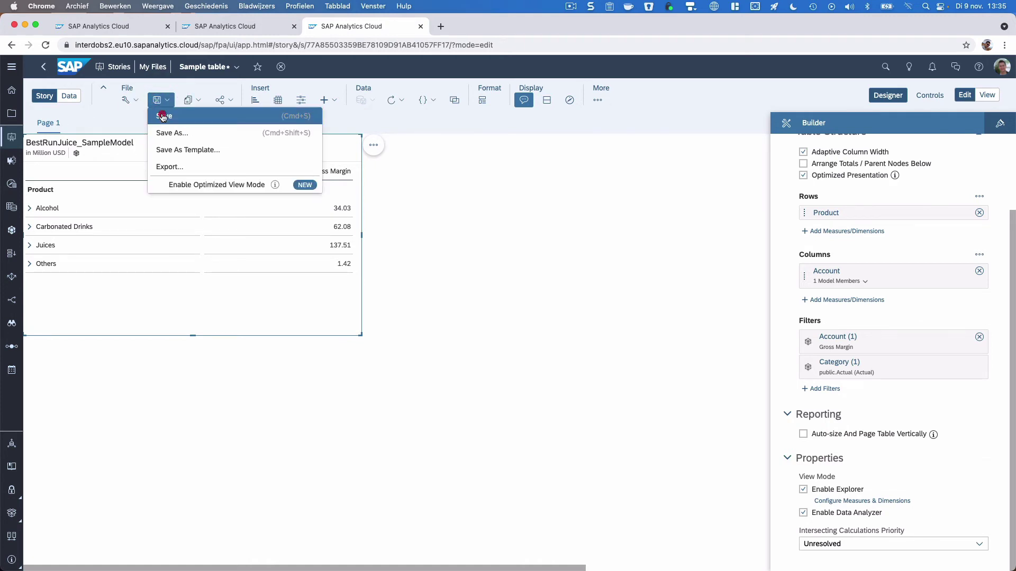
{"action": "left_click", "coordinate": [167, 117]}
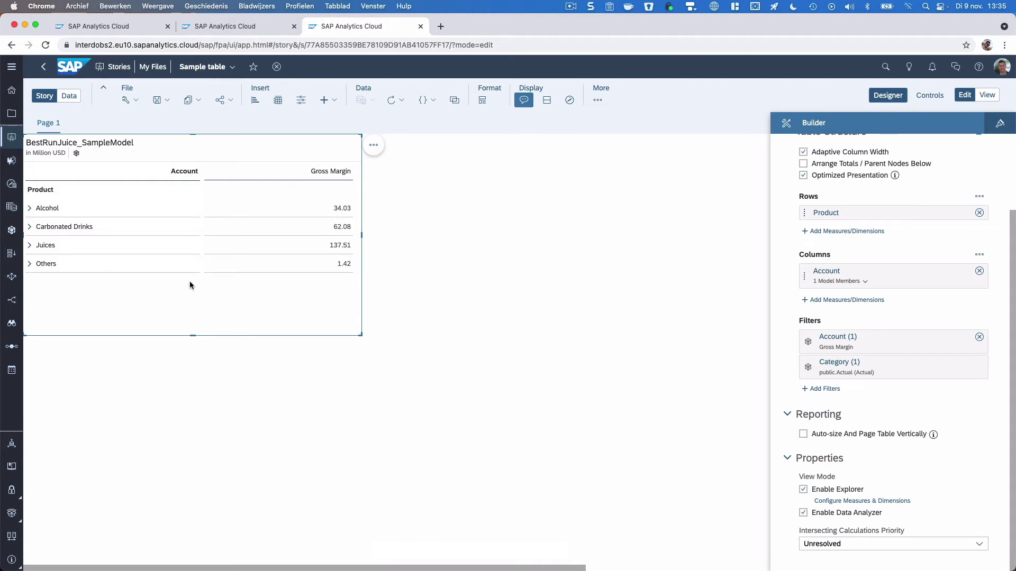
{"action": "scroll", "coordinate": [801, 269], "scroll_direction": "up", "scroll_amount": 4}
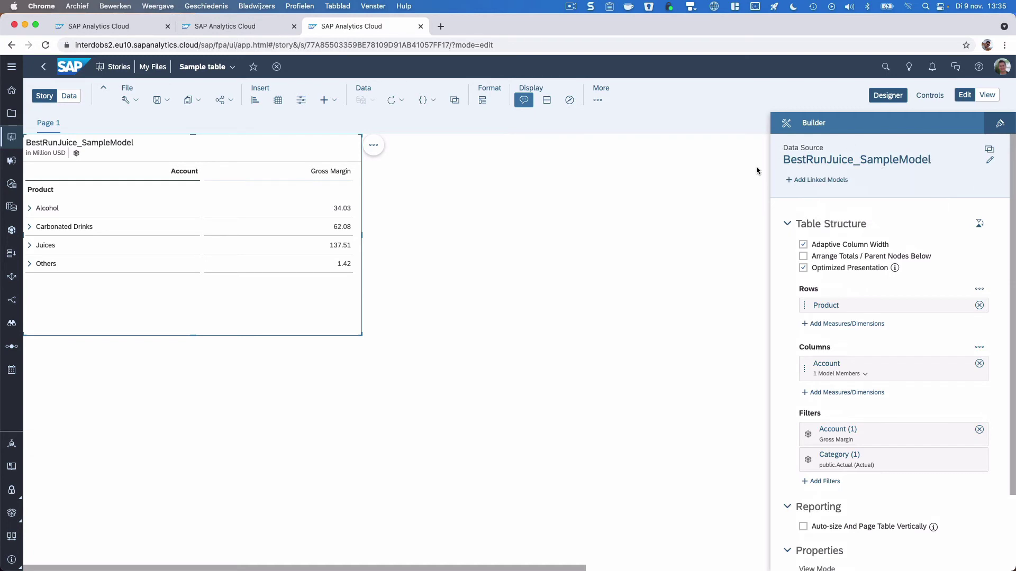
Step: Switch the story to view mode and open the Gross Margin table in the explorer
{"action": "left_click", "coordinate": [986, 95]}
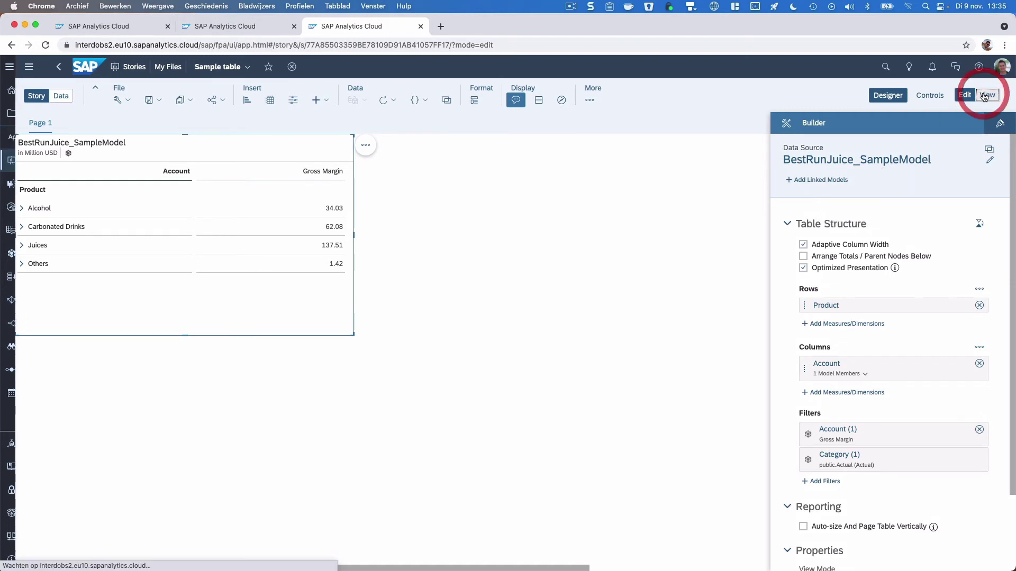
{"action": "left_click", "coordinate": [555, 178]}
{"action": "left_click", "coordinate": [690, 115]}
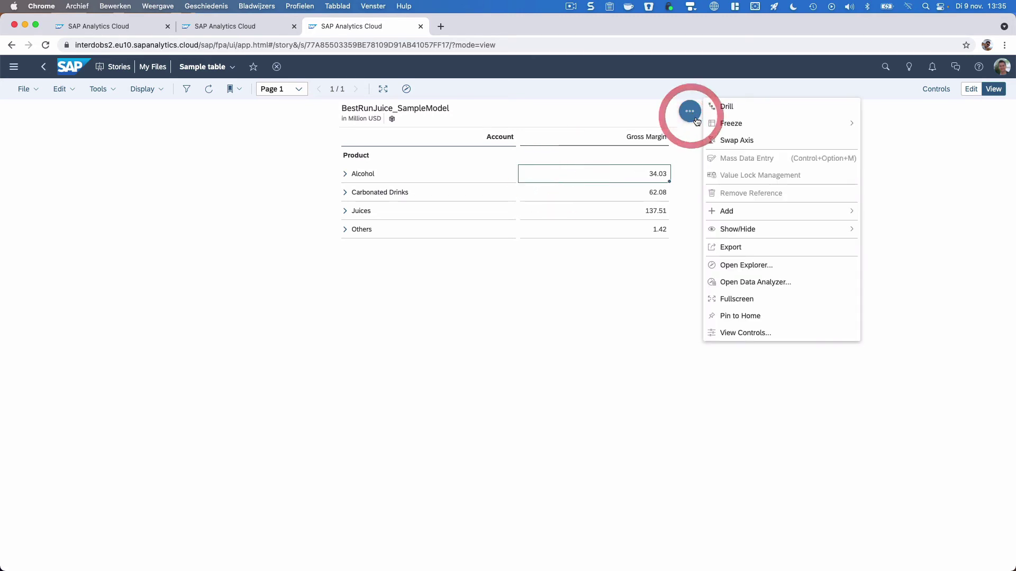
{"action": "left_click", "coordinate": [772, 268]}
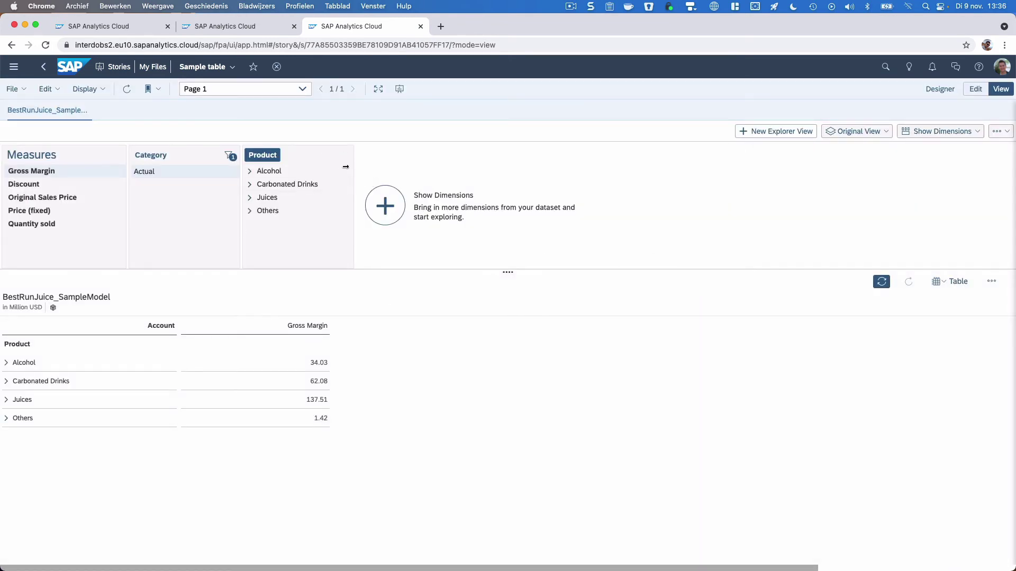
Step: Add Date and Location dimensions, filter to Nevada, and add Discount as a second measure
{"action": "left_click", "coordinate": [385, 205]}
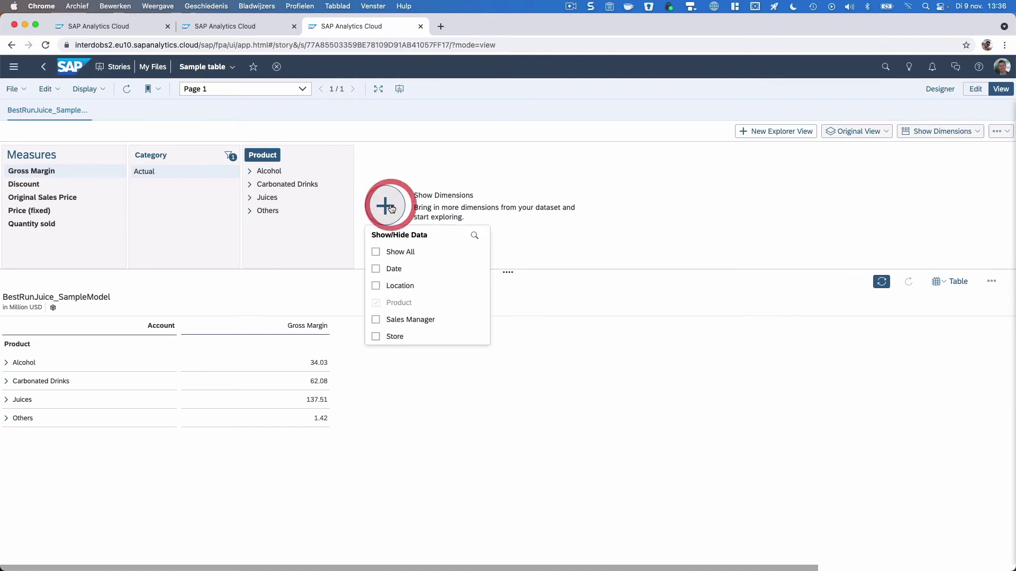
{"action": "left_click", "coordinate": [376, 269]}
{"action": "left_click", "coordinate": [375, 286]}
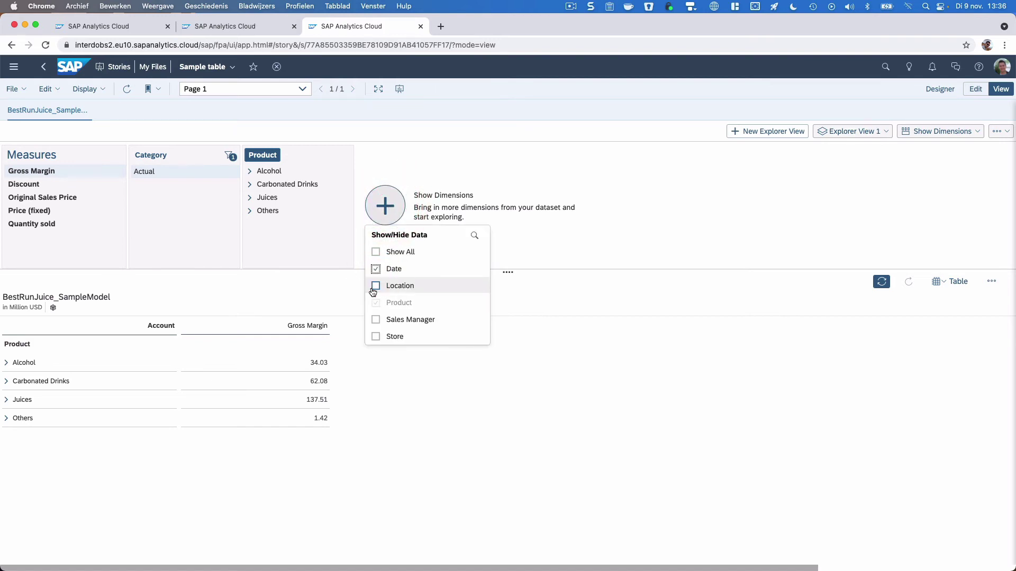
{"action": "left_click", "coordinate": [565, 352]}
{"action": "left_click", "coordinate": [490, 155]}
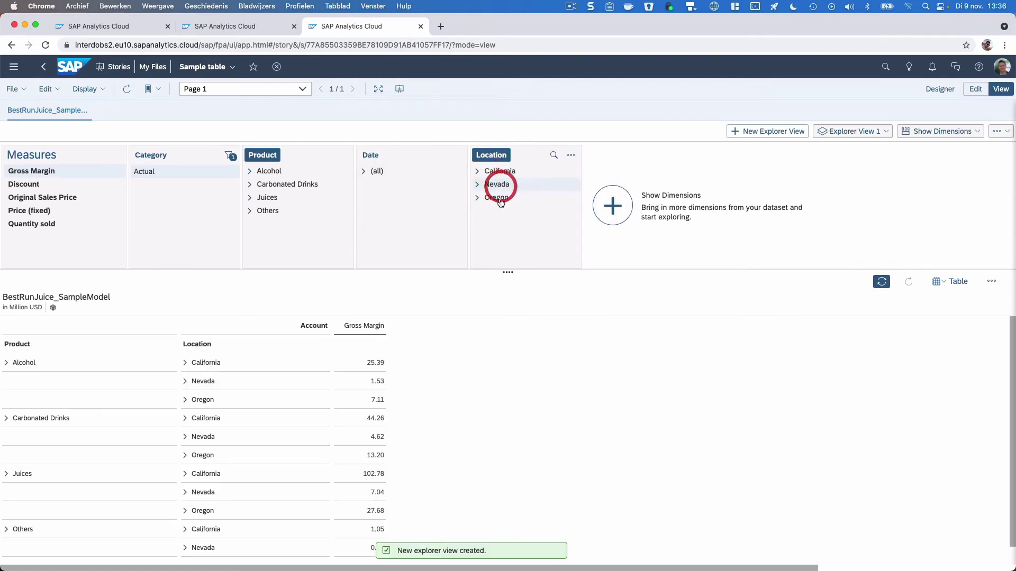
{"action": "left_click", "coordinate": [496, 187]}
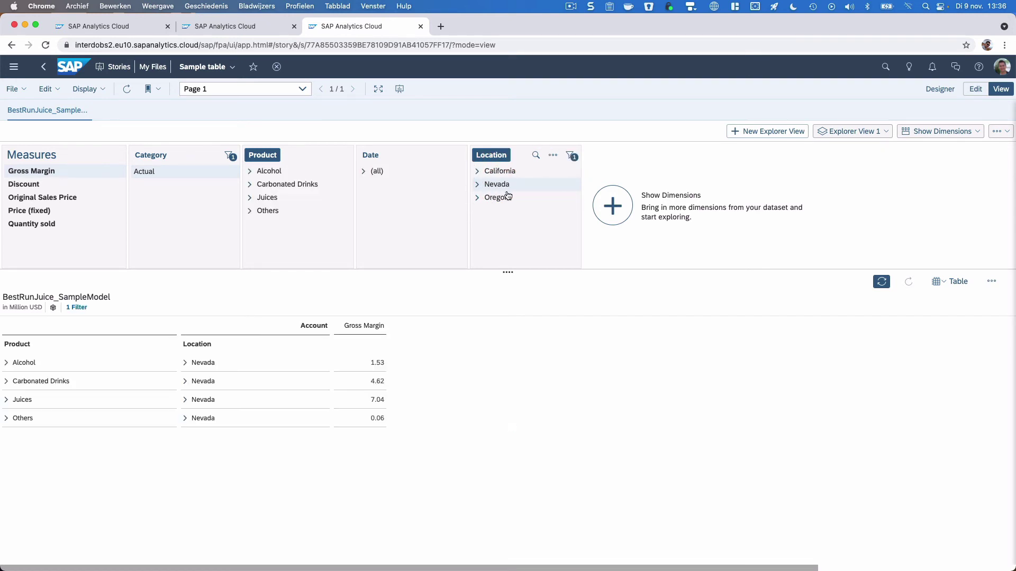
{"action": "left_click", "coordinate": [45, 185]}
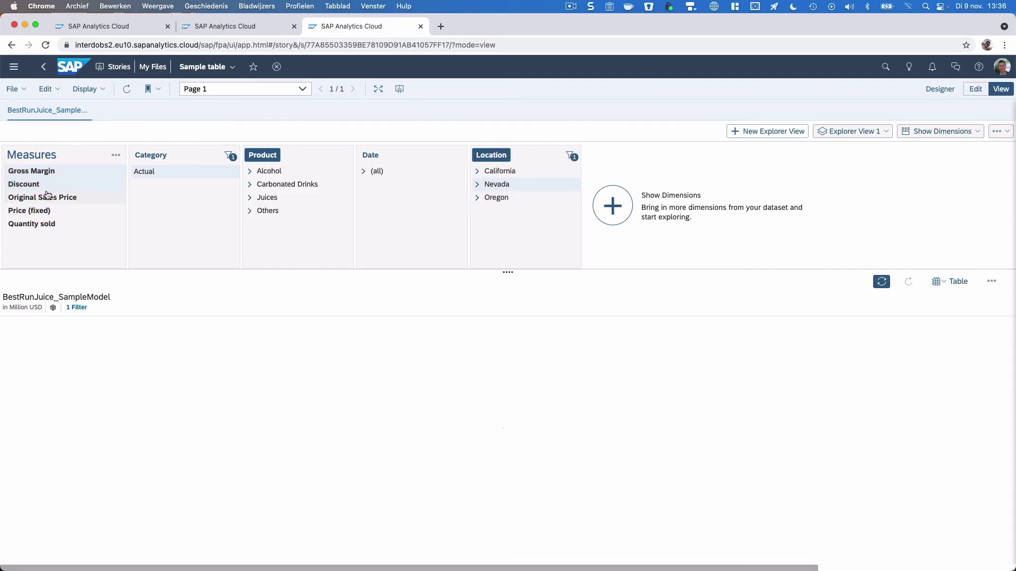
Step: Move Location above Product in the table's rows
{"action": "left_click", "coordinate": [939, 88]}
{"action": "left_click_drag", "start_coordinate": [842, 225], "coordinate": [849, 203]}
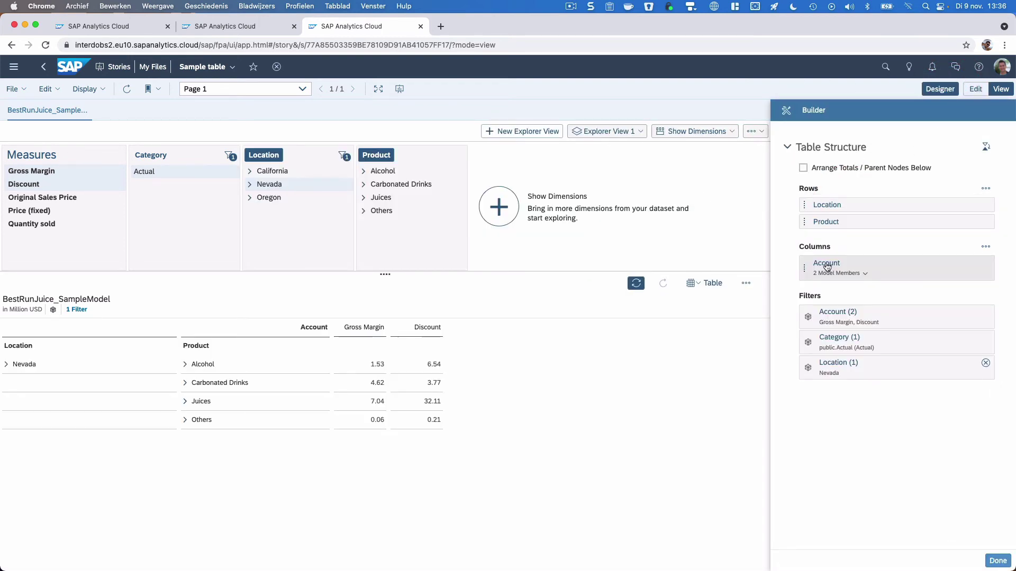
{"action": "left_click", "coordinate": [941, 89]}
Step: Chart the Nevada data as a Bar/Column chart and briefly check the bookmark options
{"action": "left_click", "coordinate": [940, 280]}
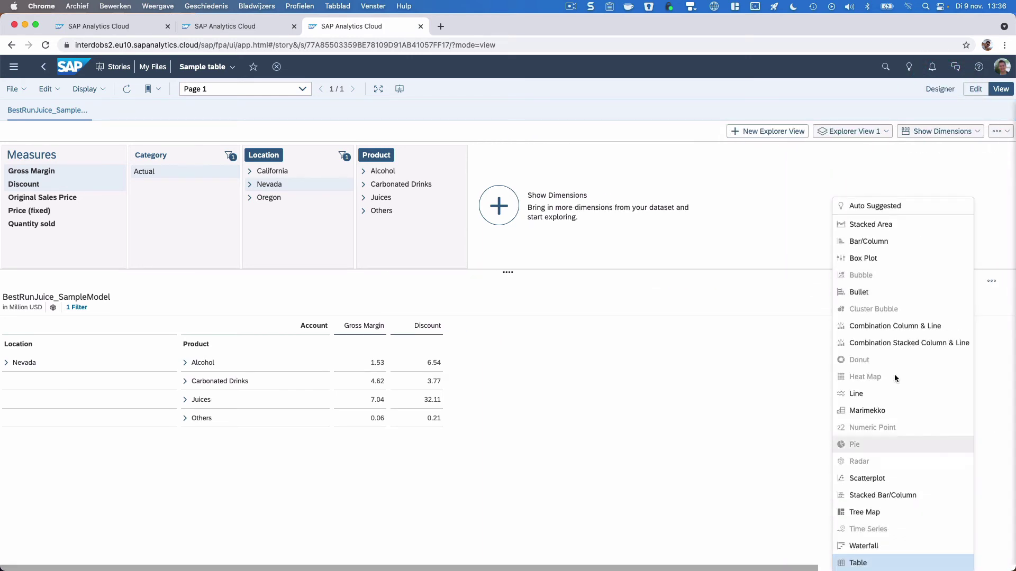
{"action": "left_click", "coordinate": [869, 242]}
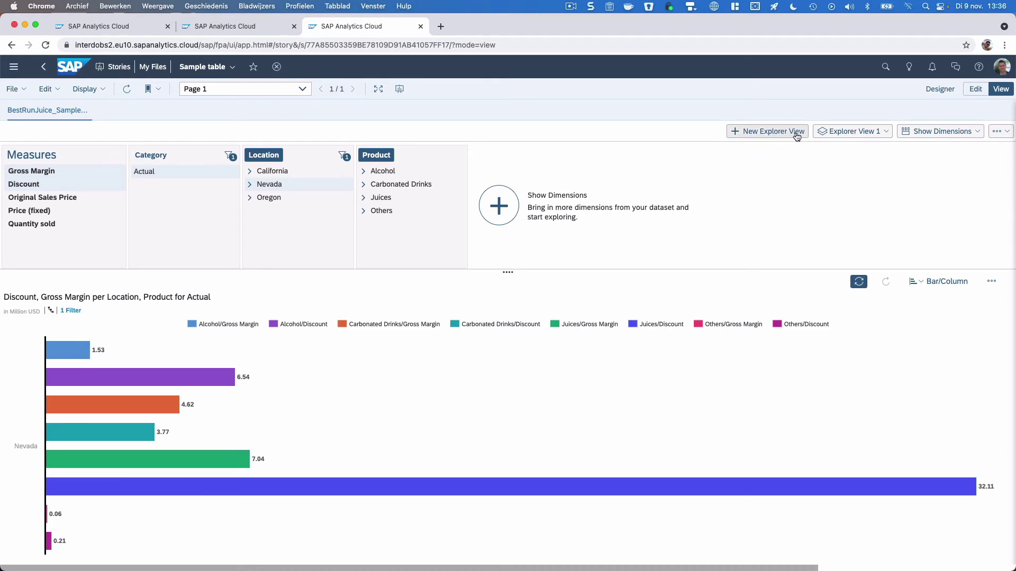
{"action": "left_click", "coordinate": [154, 87]}
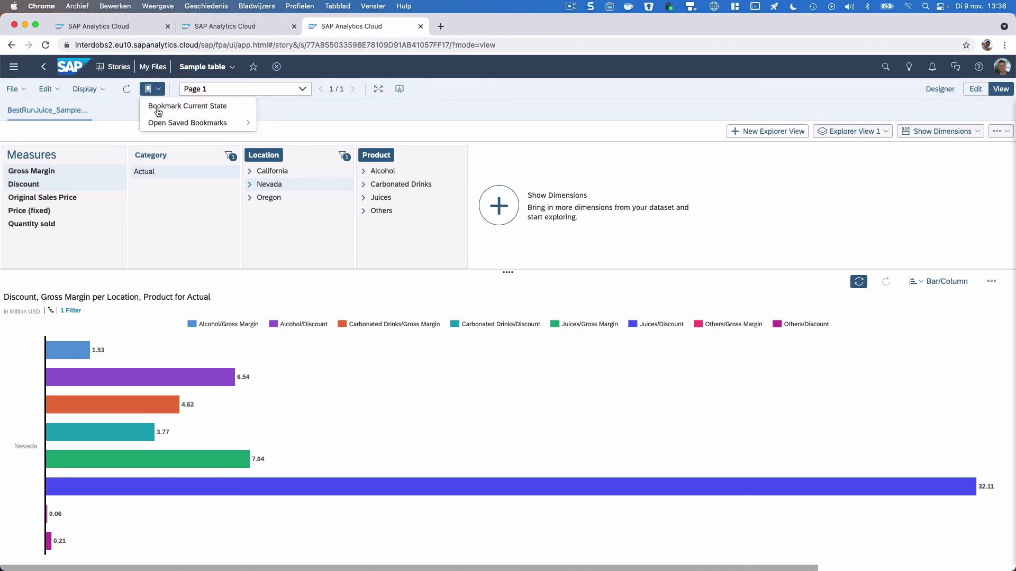
{"action": "left_click", "coordinate": [155, 91]}
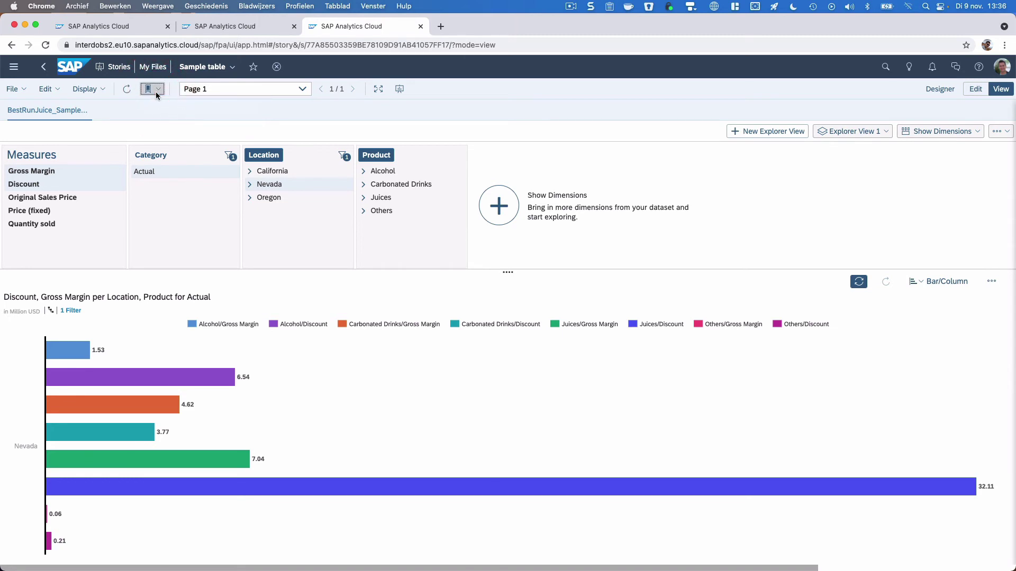
Step: Close the Explorer back to the story table and open the table's options menu
{"action": "left_click", "coordinate": [401, 91]}
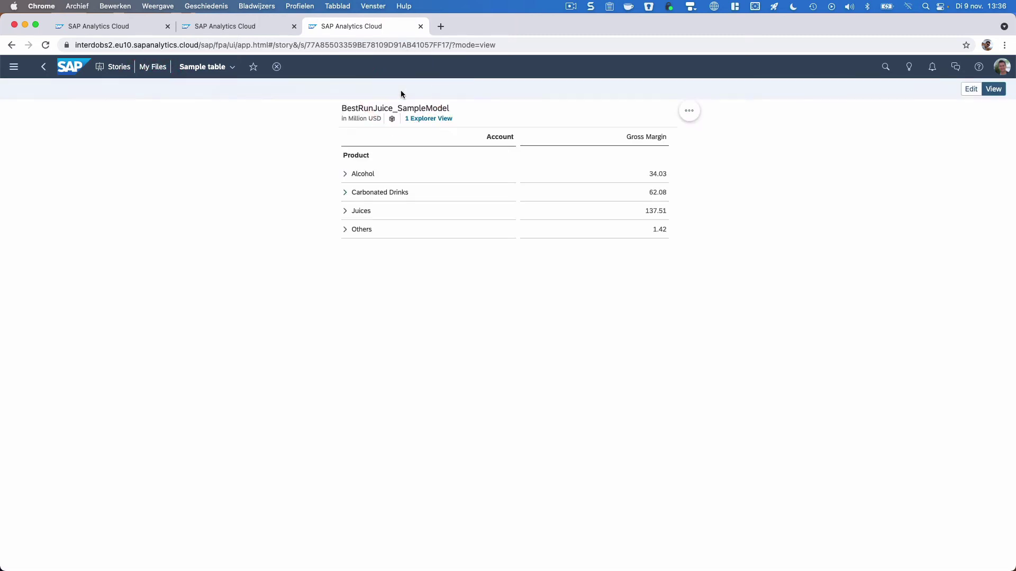
{"action": "left_click", "coordinate": [582, 119]}
{"action": "left_click", "coordinate": [688, 110]}
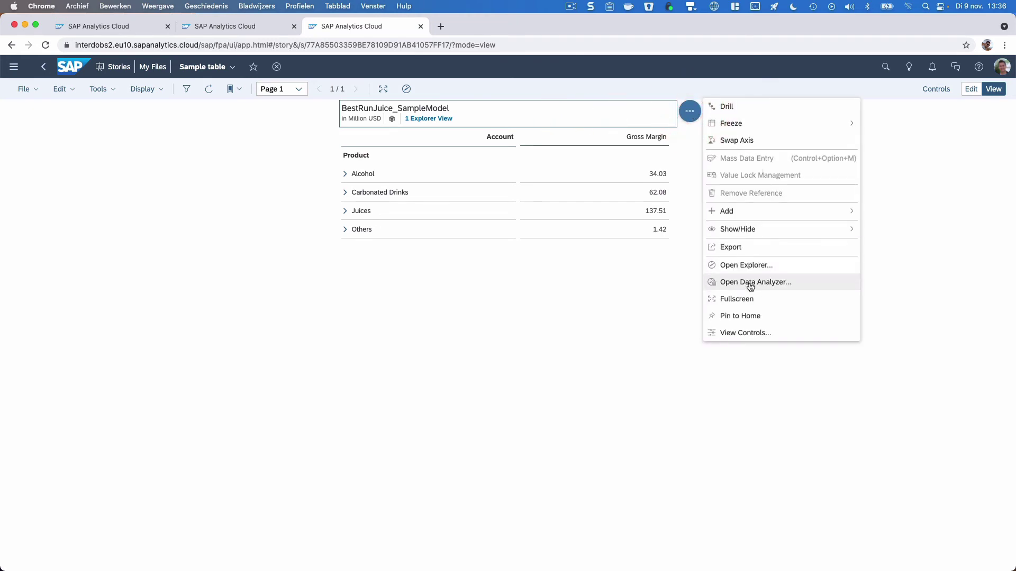
Step: Open the Gross Margin by Product table in Data Analyzer, accepting loss of explorer views
{"action": "left_click", "coordinate": [783, 283]}
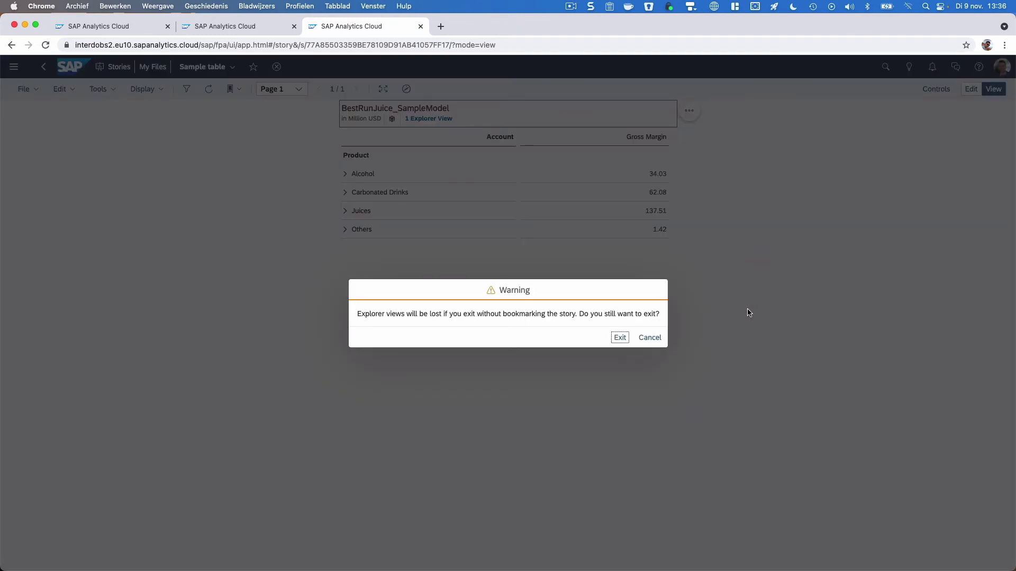
{"action": "left_click", "coordinate": [621, 342]}
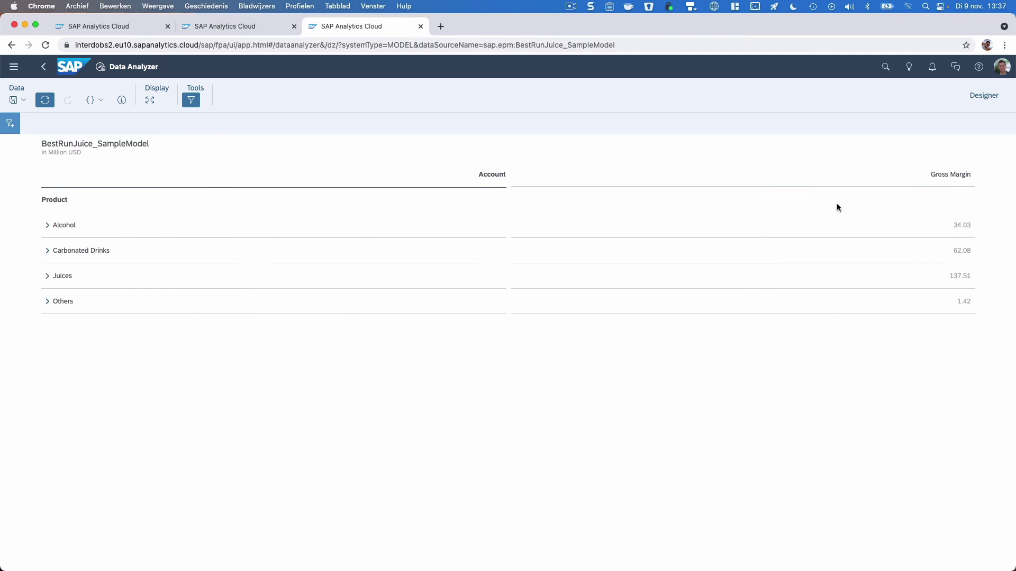
Step: Add the Discount and Original Sales Price measures to the Data Analyzer table
{"action": "left_click", "coordinate": [976, 100]}
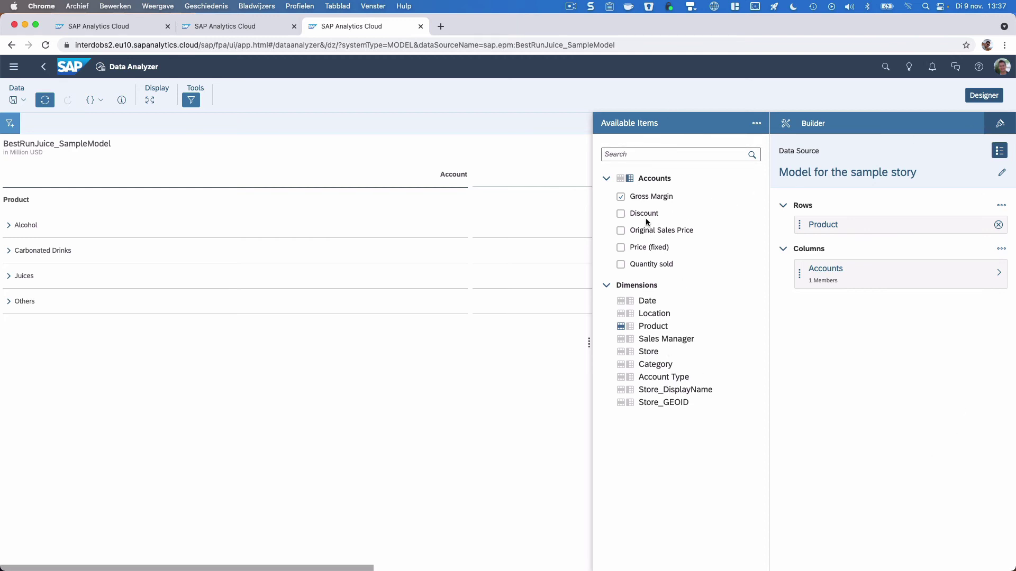
{"action": "left_click", "coordinate": [621, 214]}
{"action": "left_click", "coordinate": [621, 231]}
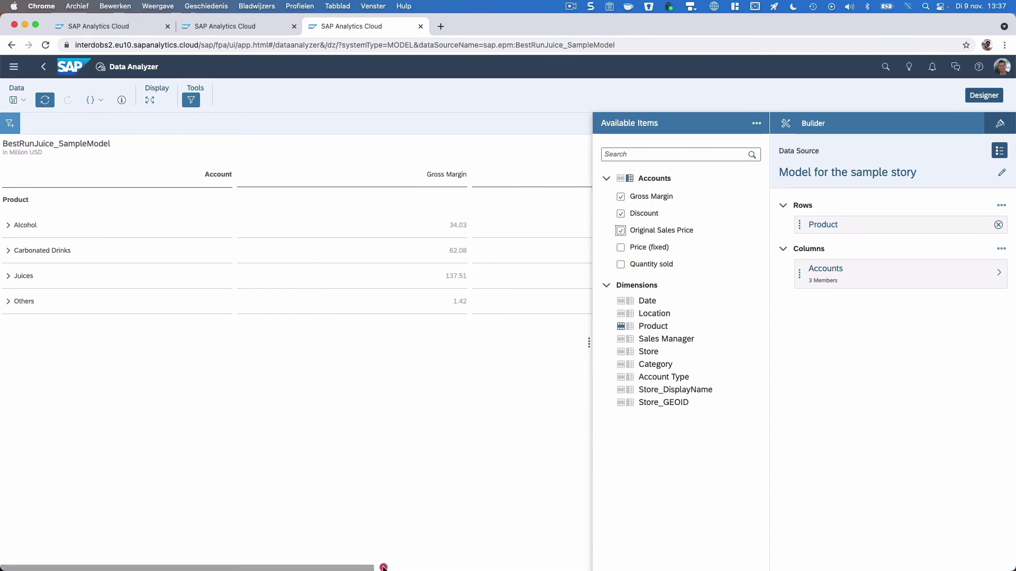
{"action": "left_click_drag", "start_coordinate": [375, 569], "coordinate": [217, 516]}
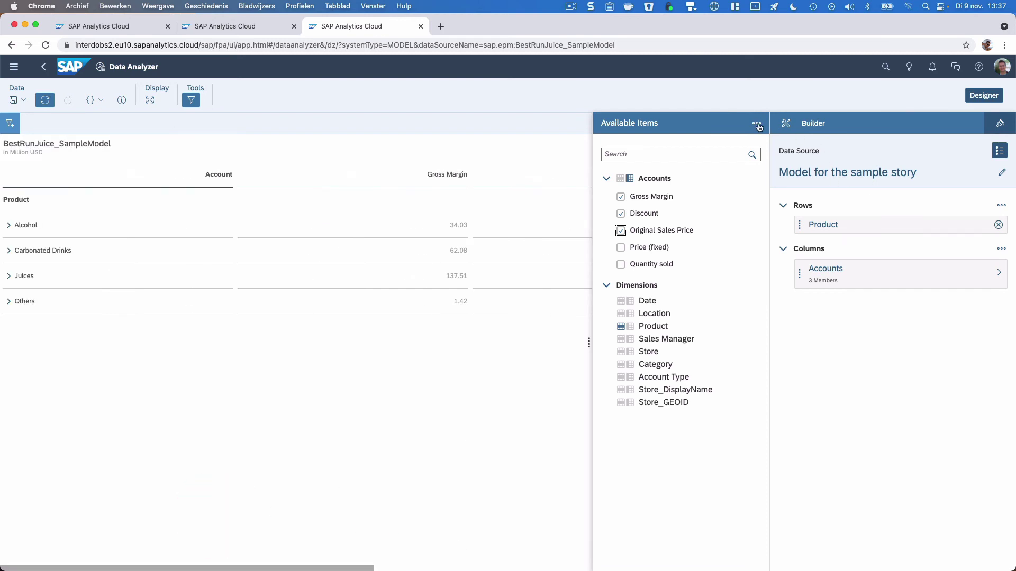
Step: Close the side panels to widen the table and check the Save options
{"action": "left_click", "coordinate": [985, 98]}
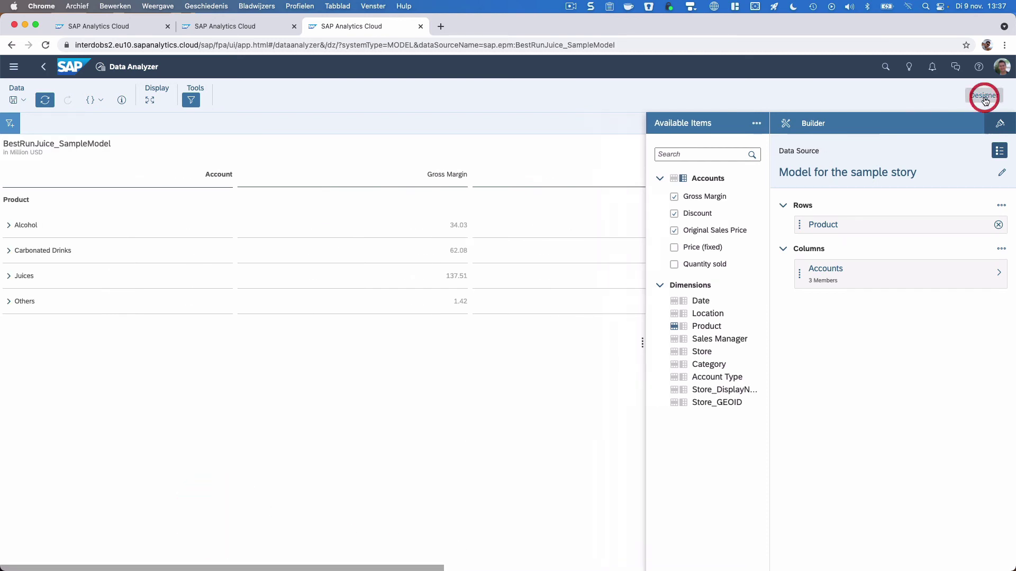
{"action": "left_click", "coordinate": [18, 101]}
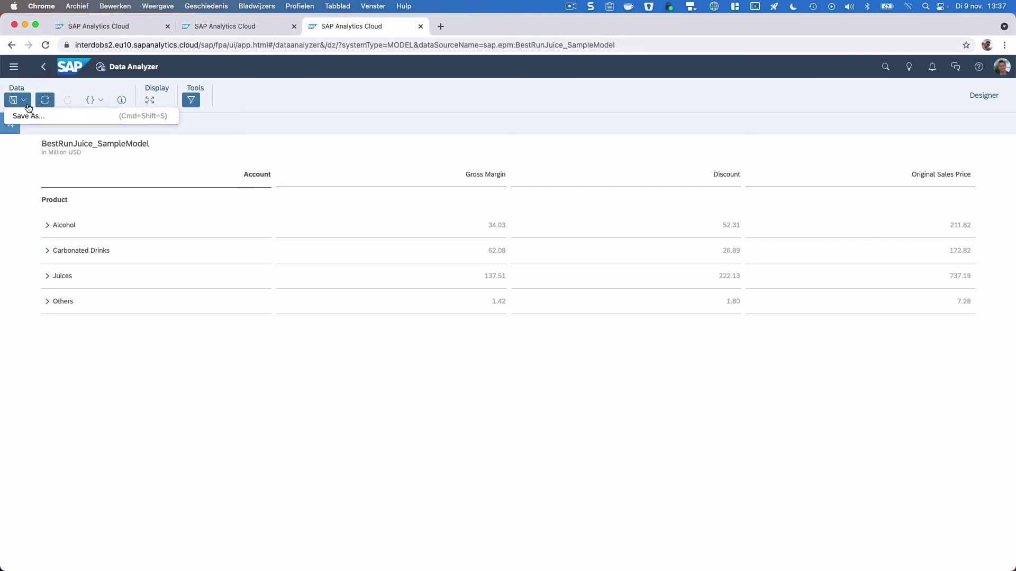
{"action": "left_click", "coordinate": [30, 116]}
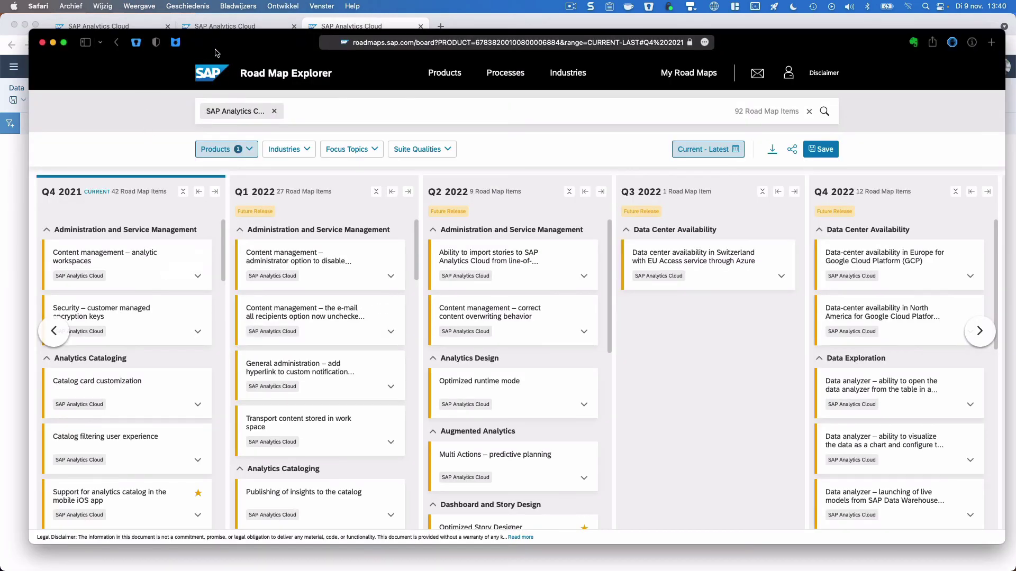
Step: Enlarge the roadmap window and expand the format measures and side navigation bar Data Analyzer items
{"action": "left_click_drag", "start_coordinate": [215, 52], "coordinate": [193, 40]}
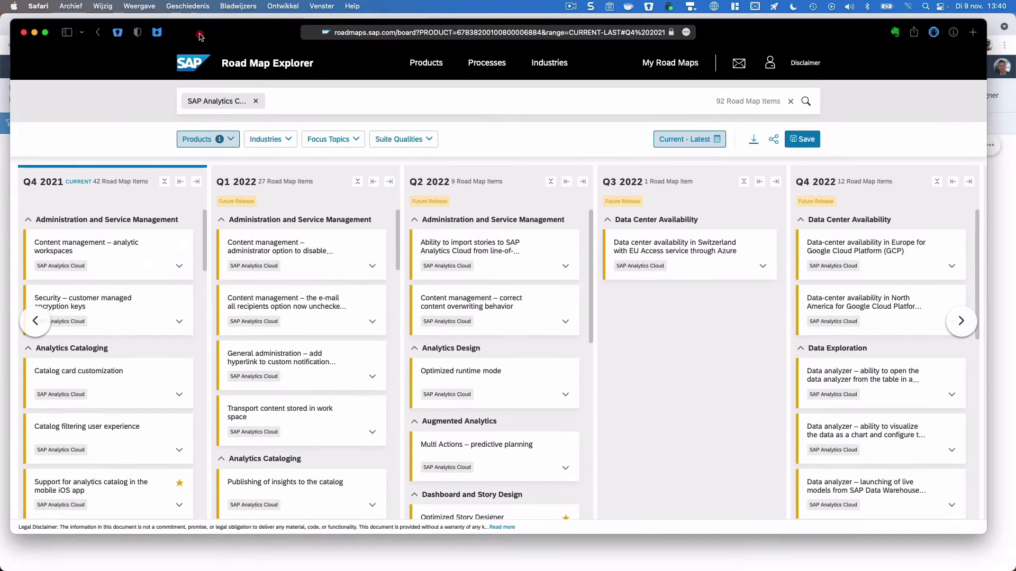
{"action": "left_click_drag", "start_coordinate": [979, 527], "coordinate": [1011, 562]}
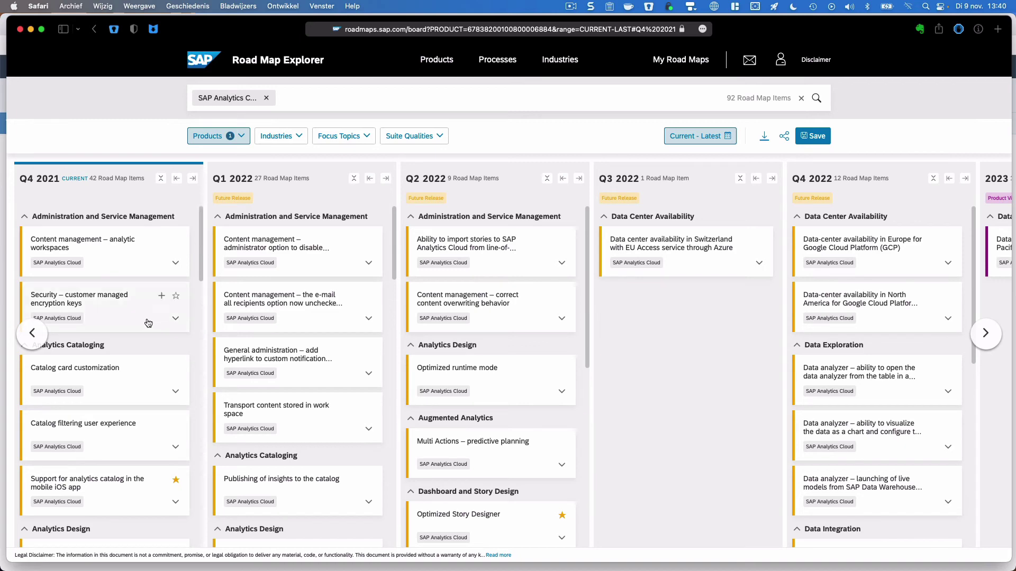
{"action": "scroll", "coordinate": [142, 327], "scroll_direction": "down", "scroll_amount": 10}
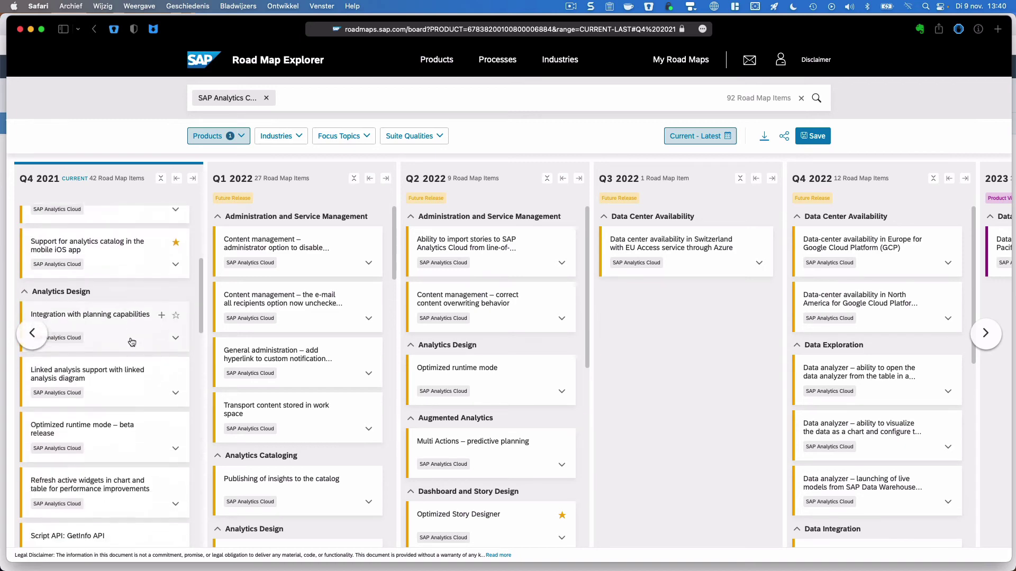
{"action": "scroll", "coordinate": [131, 341], "scroll_direction": "down", "scroll_amount": 15}
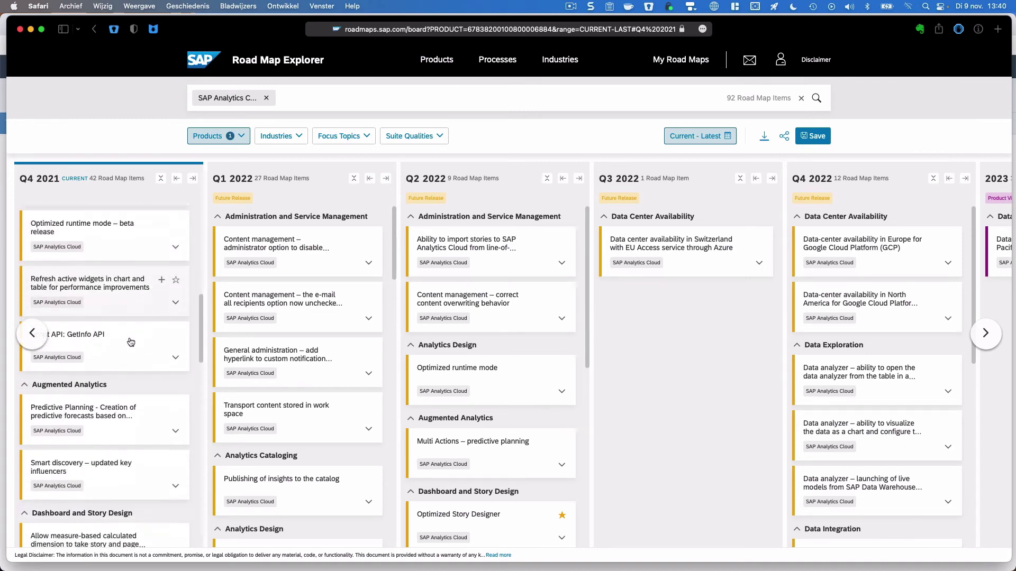
{"action": "scroll", "coordinate": [130, 342], "scroll_direction": "down", "scroll_amount": 11}
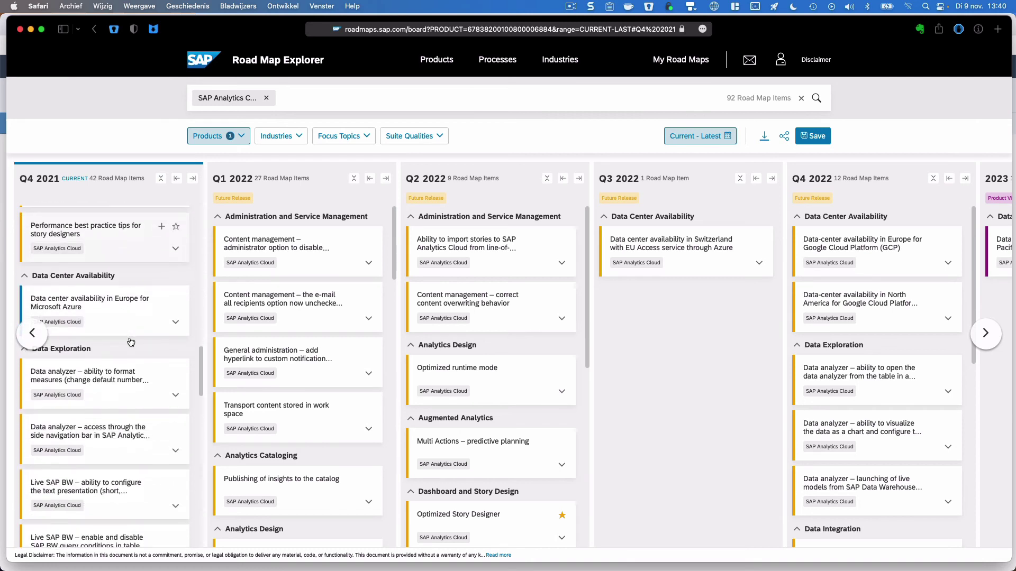
{"action": "scroll", "coordinate": [117, 337], "scroll_direction": "down", "scroll_amount": 1}
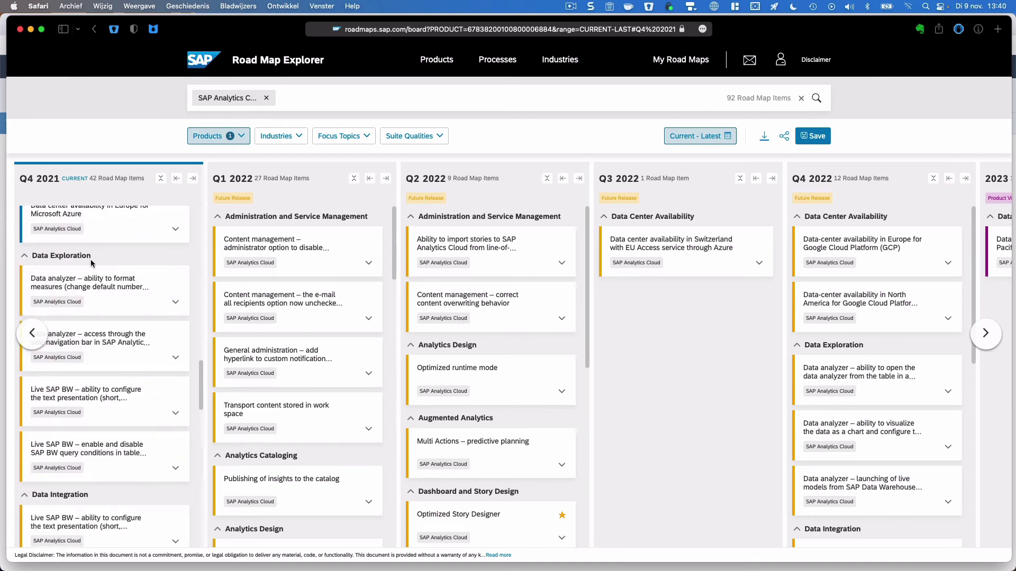
{"action": "scroll", "coordinate": [124, 255], "scroll_direction": "down", "scroll_amount": 3}
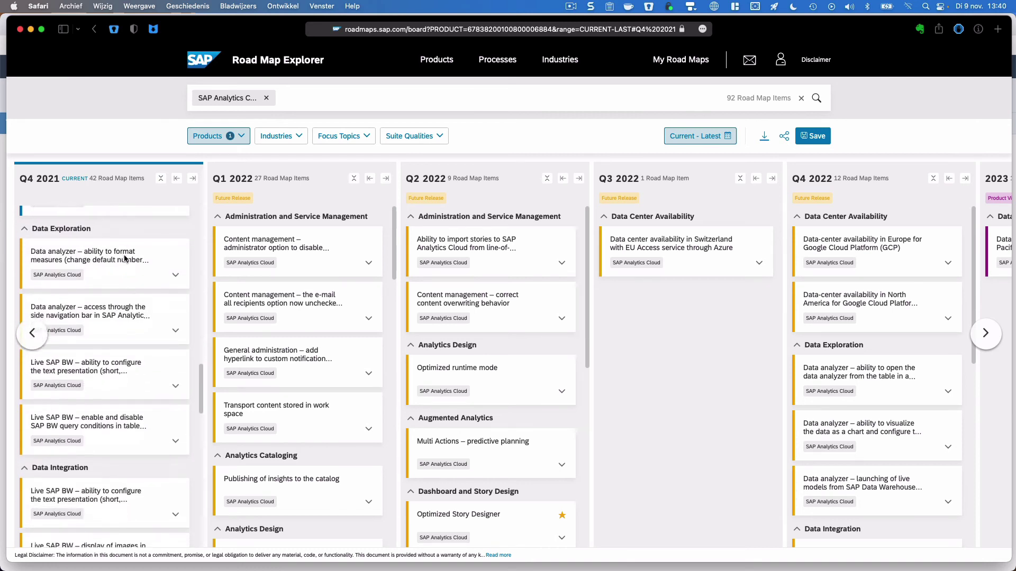
{"action": "left_click", "coordinate": [171, 267]}
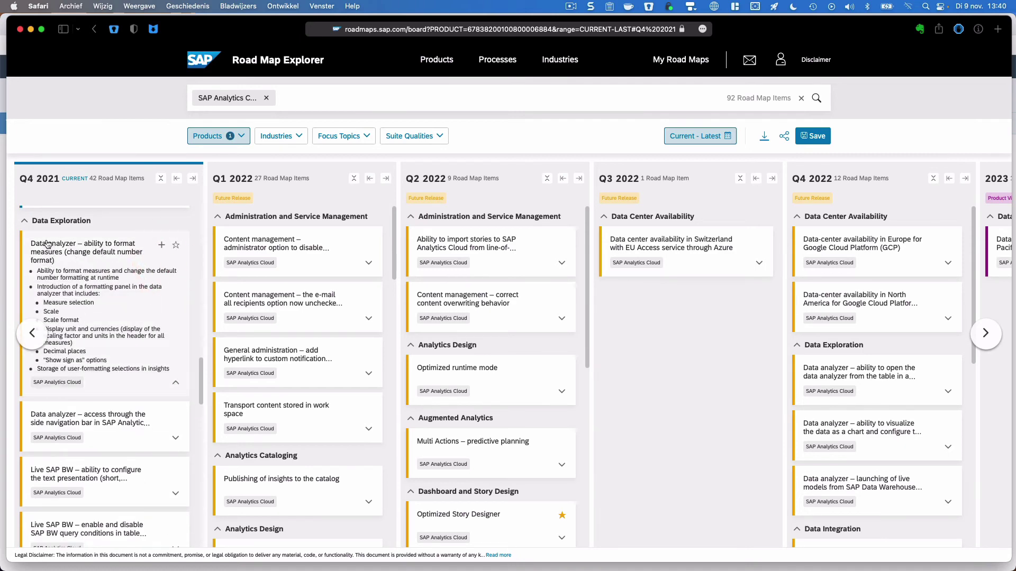
{"action": "scroll", "coordinate": [90, 281], "scroll_direction": "down", "scroll_amount": 2}
{"action": "scroll", "coordinate": [62, 261], "scroll_direction": "up", "scroll_amount": 3}
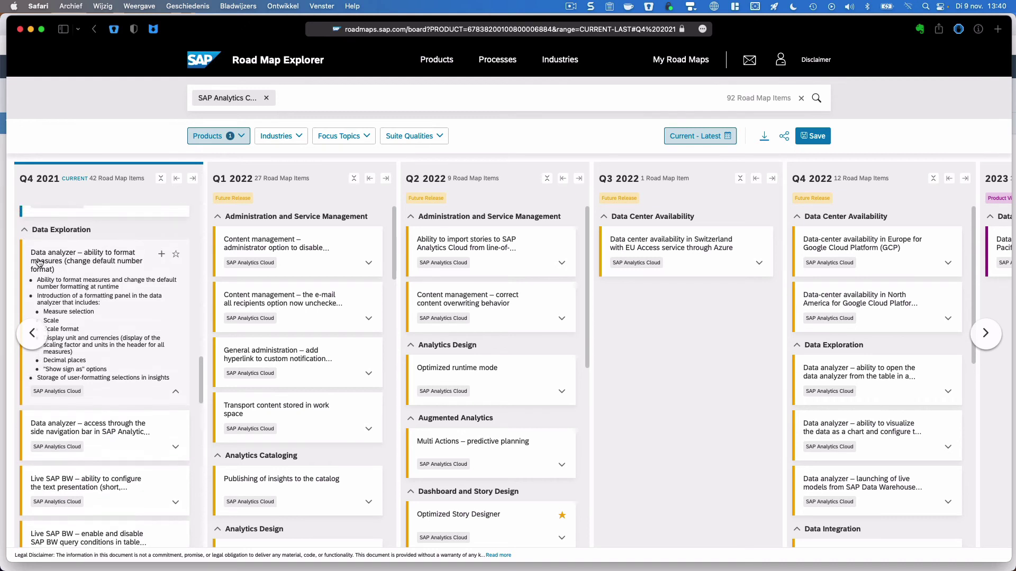
{"action": "scroll", "coordinate": [98, 311], "scroll_direction": "down", "scroll_amount": 3}
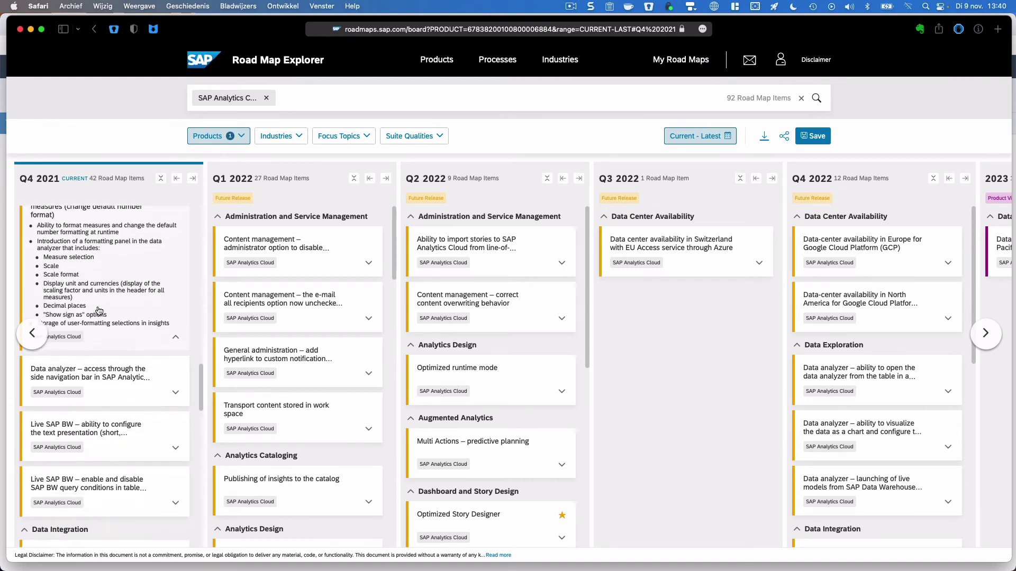
{"action": "left_click", "coordinate": [177, 391]}
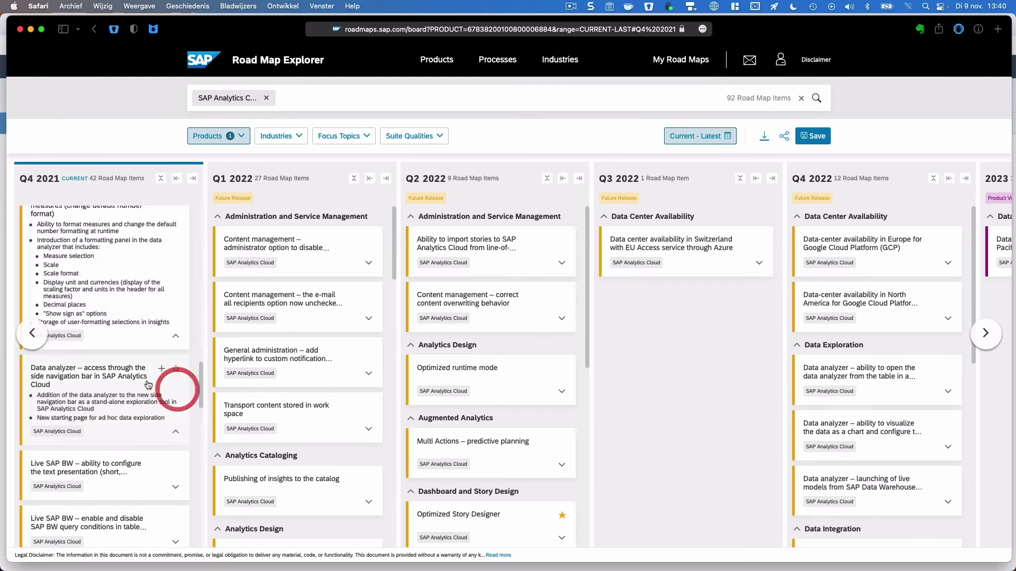
Step: Expand the select/deselect all measures and open Data Analyzer from story roadmap items
{"action": "scroll", "coordinate": [116, 379], "scroll_direction": "down", "scroll_amount": 2}
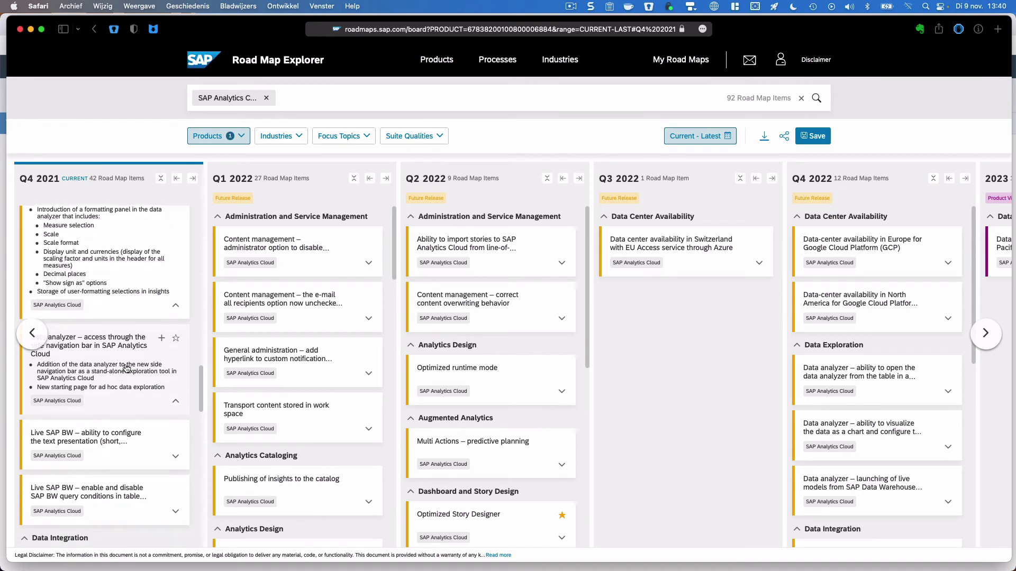
{"action": "scroll", "coordinate": [297, 278], "scroll_direction": "down", "scroll_amount": 4}
{"action": "scroll", "coordinate": [296, 277], "scroll_direction": "down", "scroll_amount": 2}
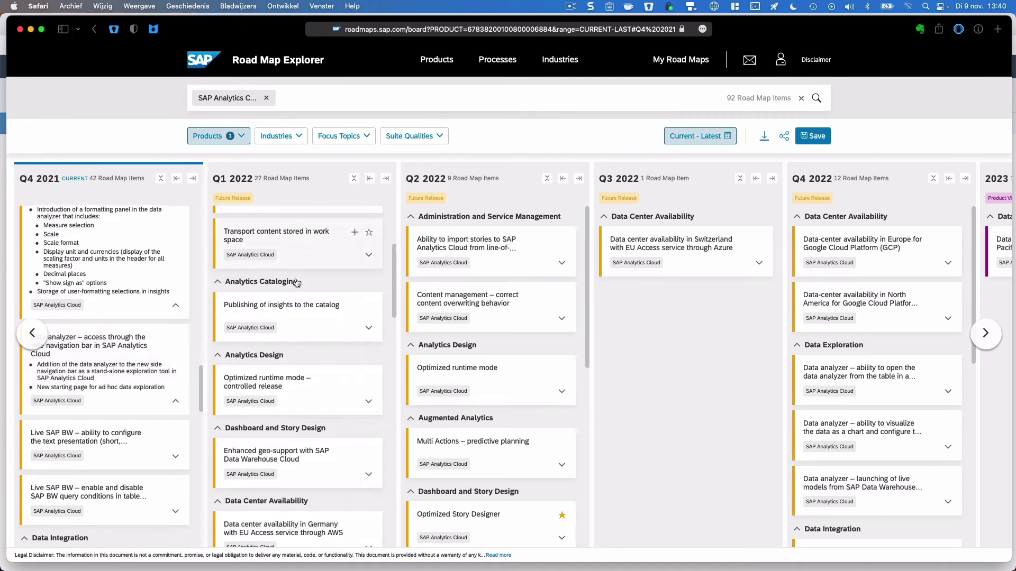
{"action": "scroll", "coordinate": [308, 284], "scroll_direction": "down", "scroll_amount": 3}
{"action": "scroll", "coordinate": [307, 294], "scroll_direction": "down", "scroll_amount": 5}
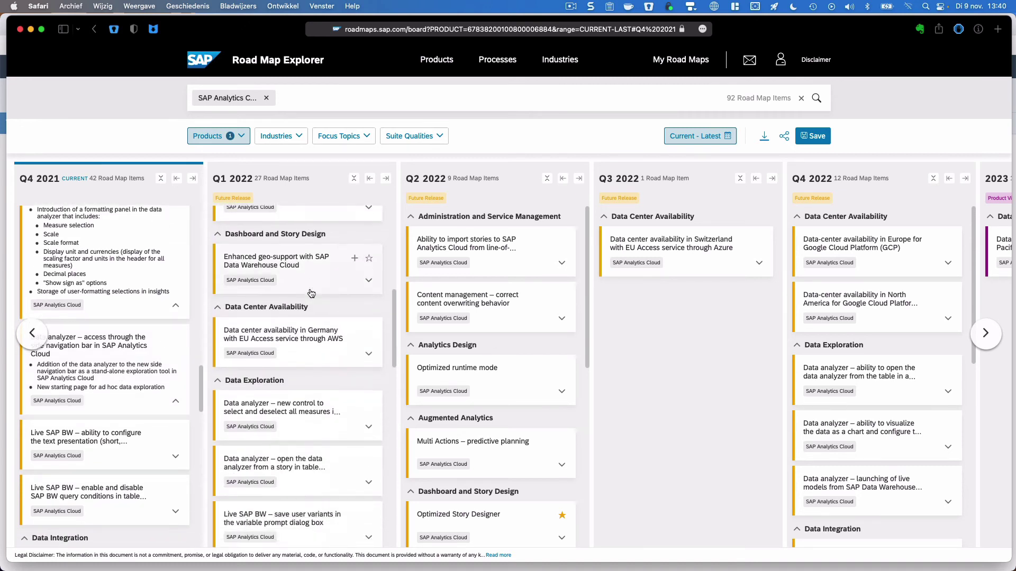
{"action": "left_click", "coordinate": [368, 337]}
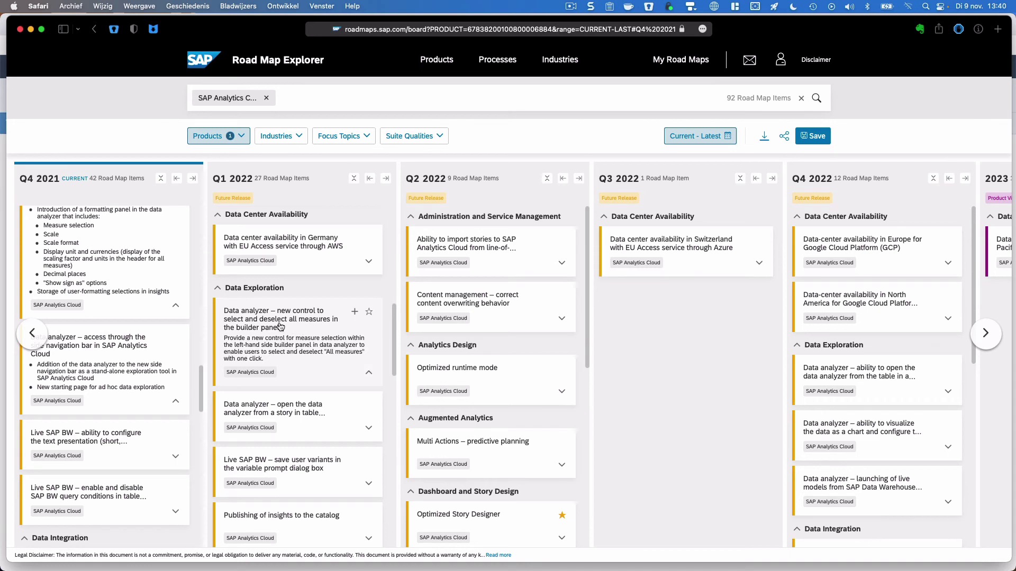
{"action": "left_click", "coordinate": [369, 428]}
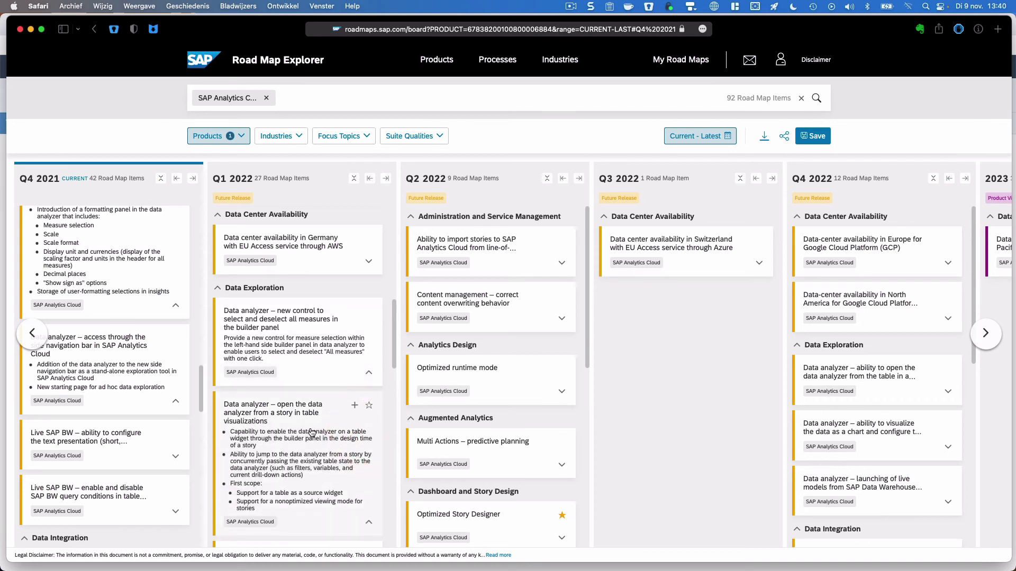
{"action": "scroll", "coordinate": [328, 431], "scroll_direction": "down", "scroll_amount": 2}
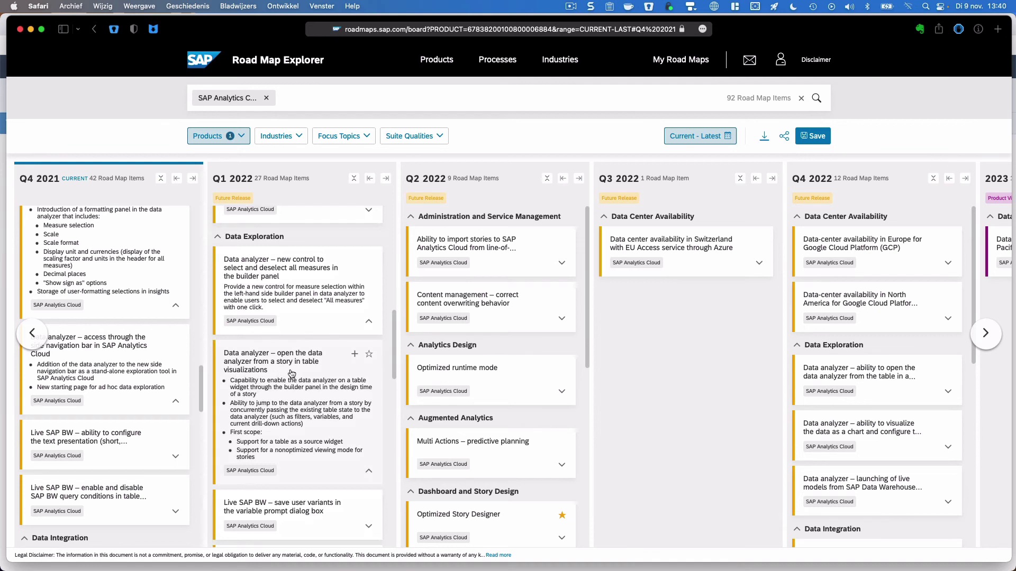
{"action": "scroll", "coordinate": [226, 438], "scroll_direction": "right", "scroll_amount": 1}
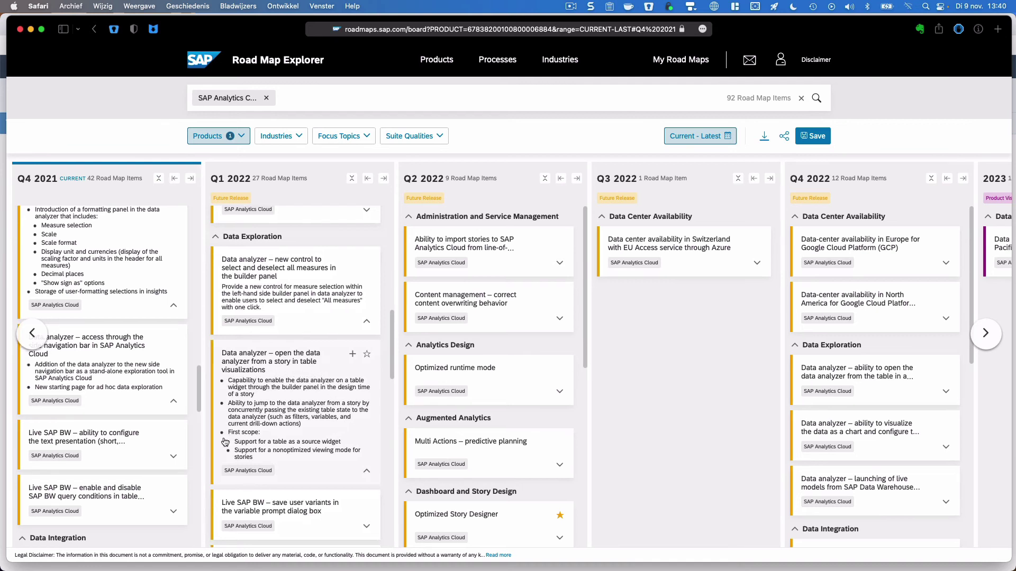
{"action": "scroll", "coordinate": [224, 442], "scroll_direction": "down", "scroll_amount": 3}
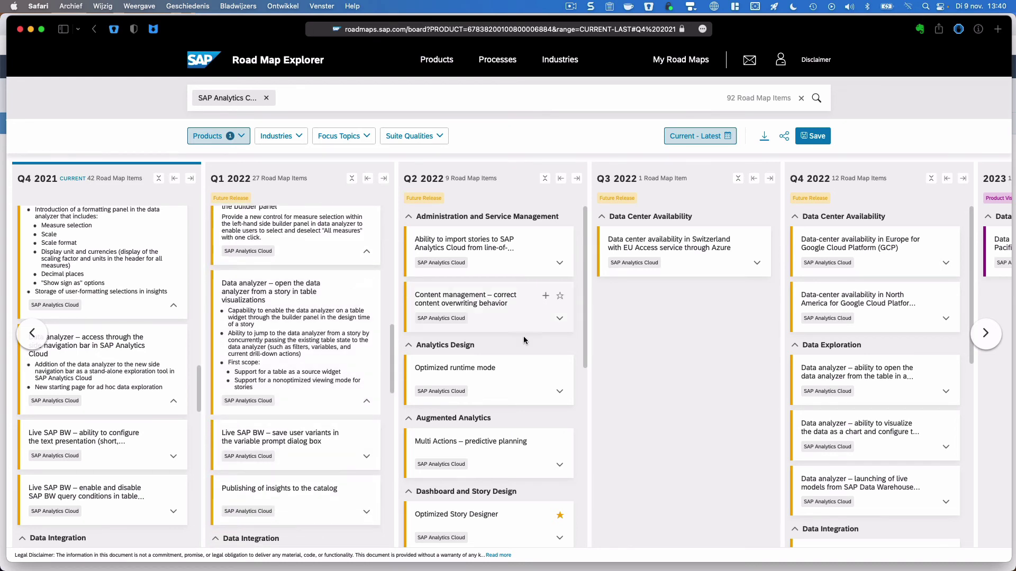
{"action": "scroll", "coordinate": [519, 349], "scroll_direction": "down", "scroll_amount": 5}
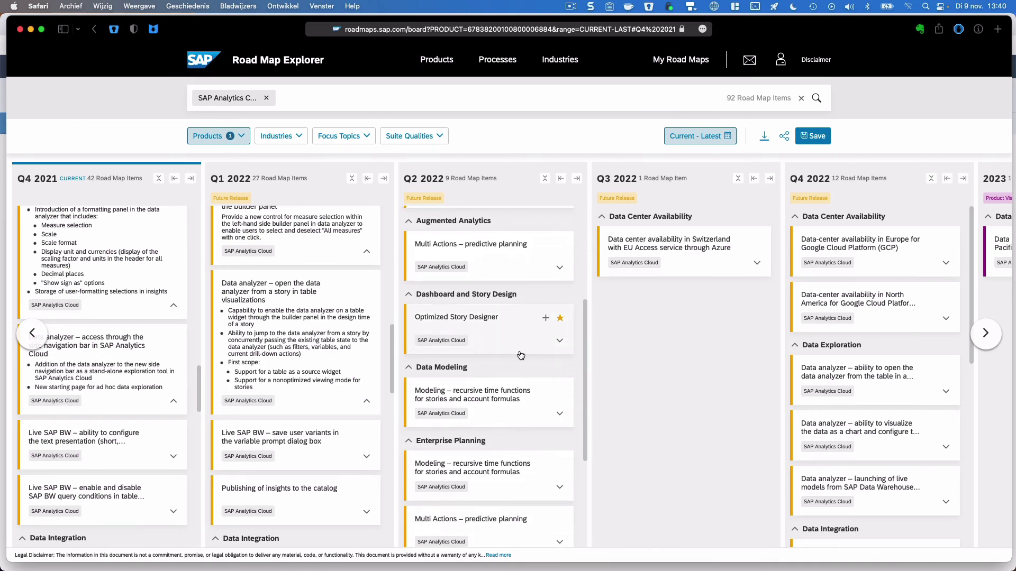
{"action": "scroll", "coordinate": [521, 357], "scroll_direction": "down", "scroll_amount": 7}
{"action": "scroll", "coordinate": [523, 357], "scroll_direction": "up", "scroll_amount": 3}
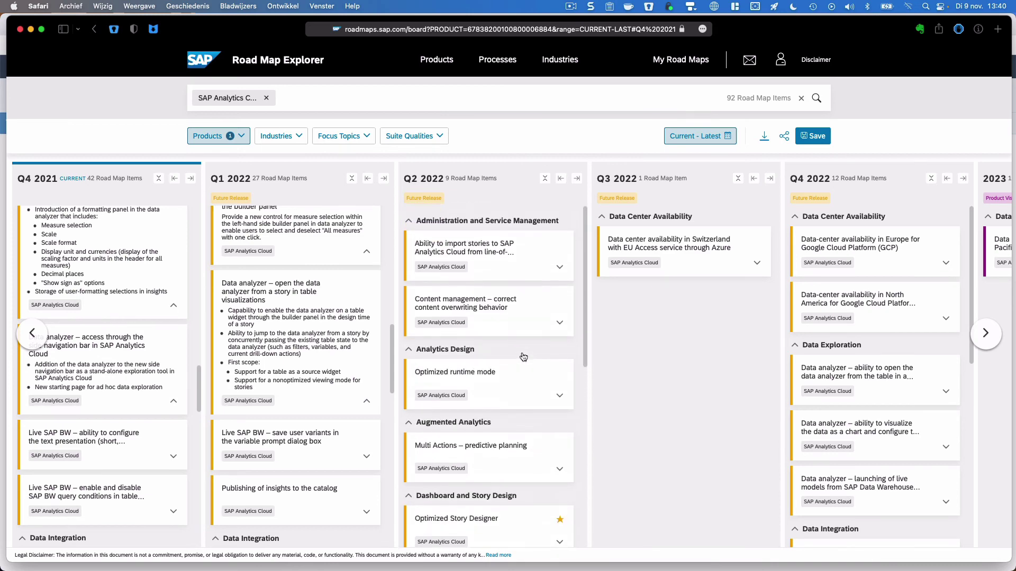
{"action": "scroll", "coordinate": [524, 357], "scroll_direction": "down", "scroll_amount": 1}
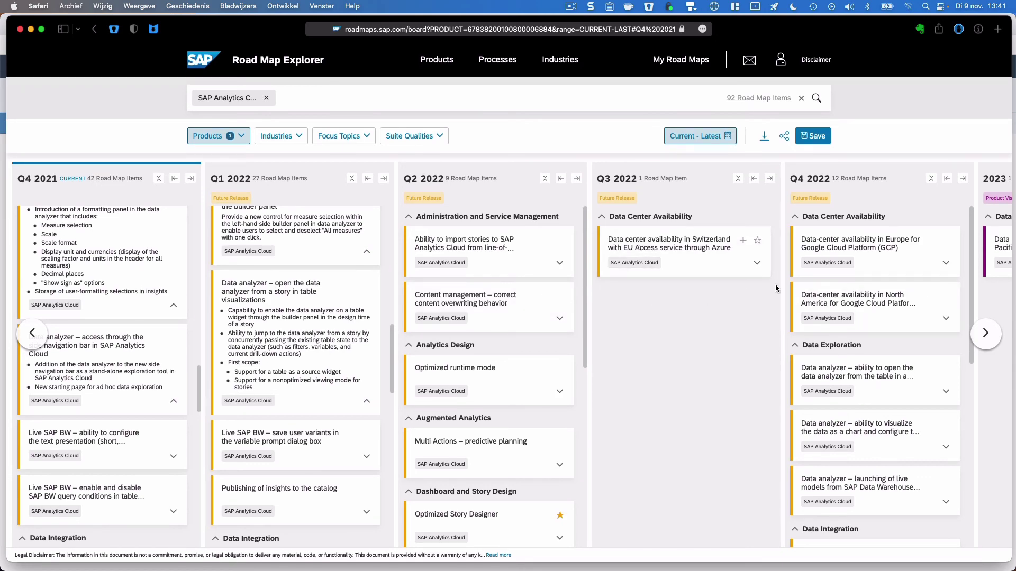
{"action": "scroll", "coordinate": [793, 293], "scroll_direction": "down", "scroll_amount": 3}
Step: Expand the Q4 2022 story explorer view, chart visualization and Data Warehouse Cloud live model items
{"action": "left_click", "coordinate": [820, 312]}
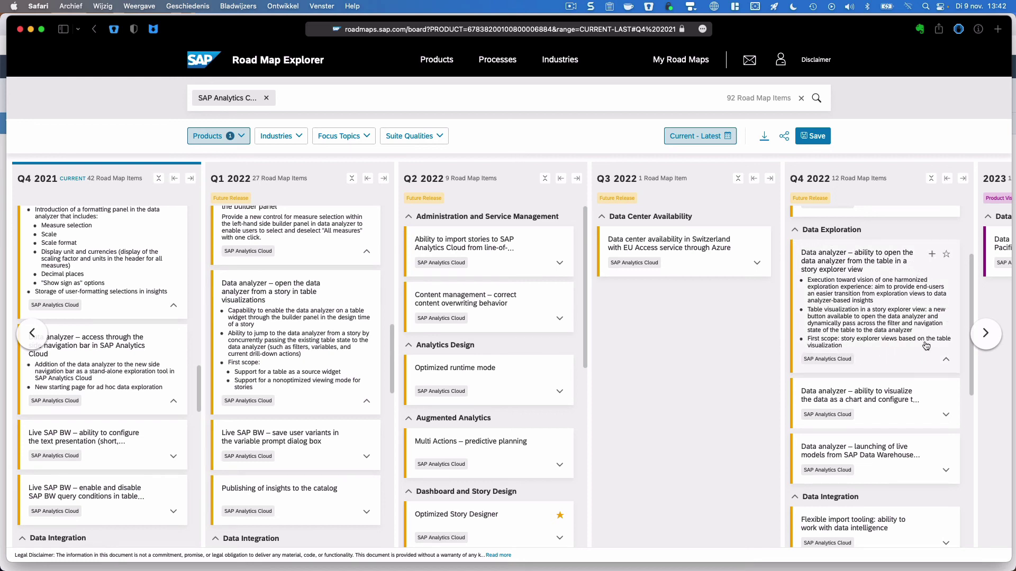
{"action": "left_click", "coordinate": [946, 414]}
{"action": "scroll", "coordinate": [886, 375], "scroll_direction": "down", "scroll_amount": 3}
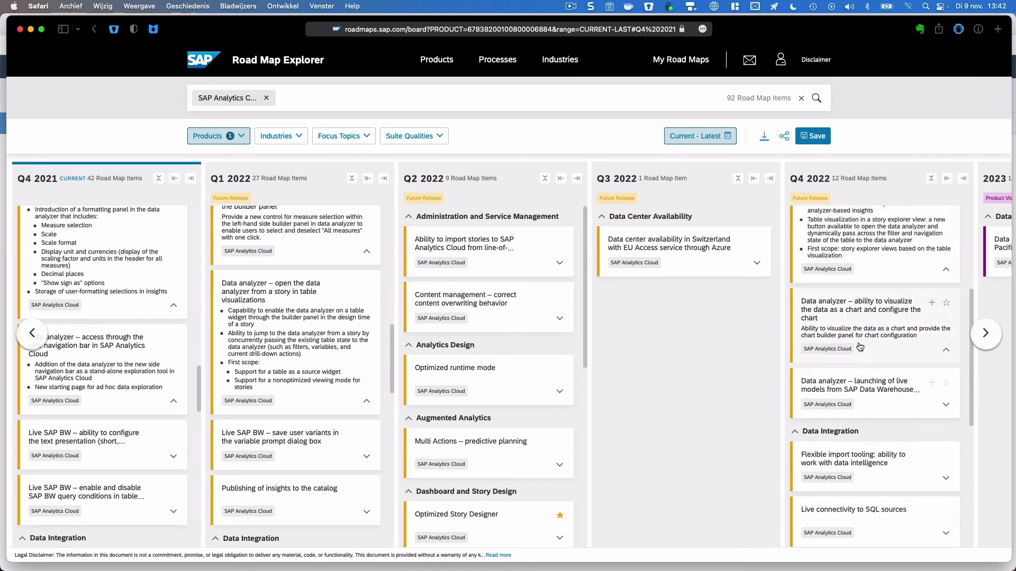
{"action": "scroll", "coordinate": [803, 336], "scroll_direction": "right", "scroll_amount": 1}
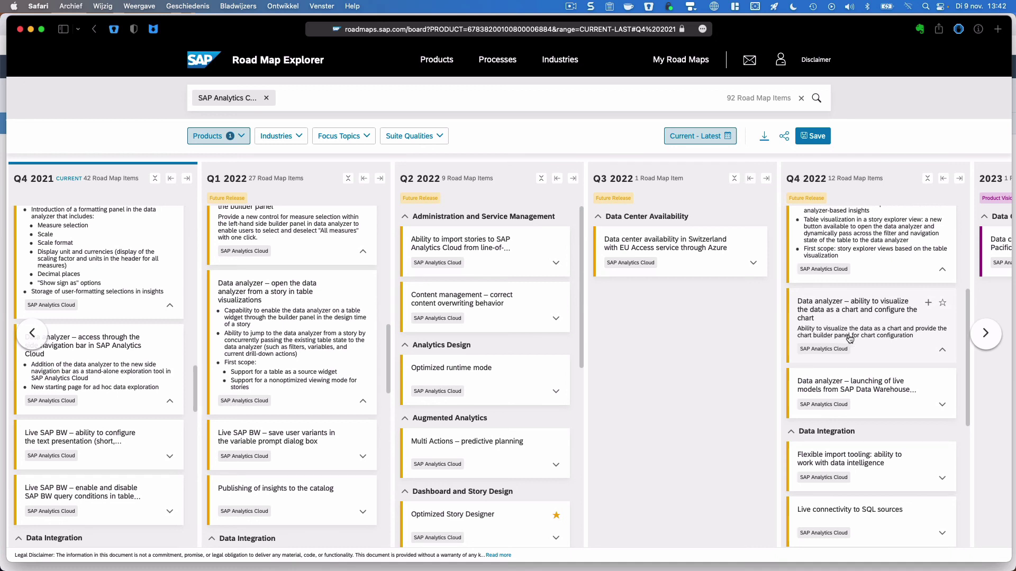
{"action": "left_click", "coordinate": [943, 405]}
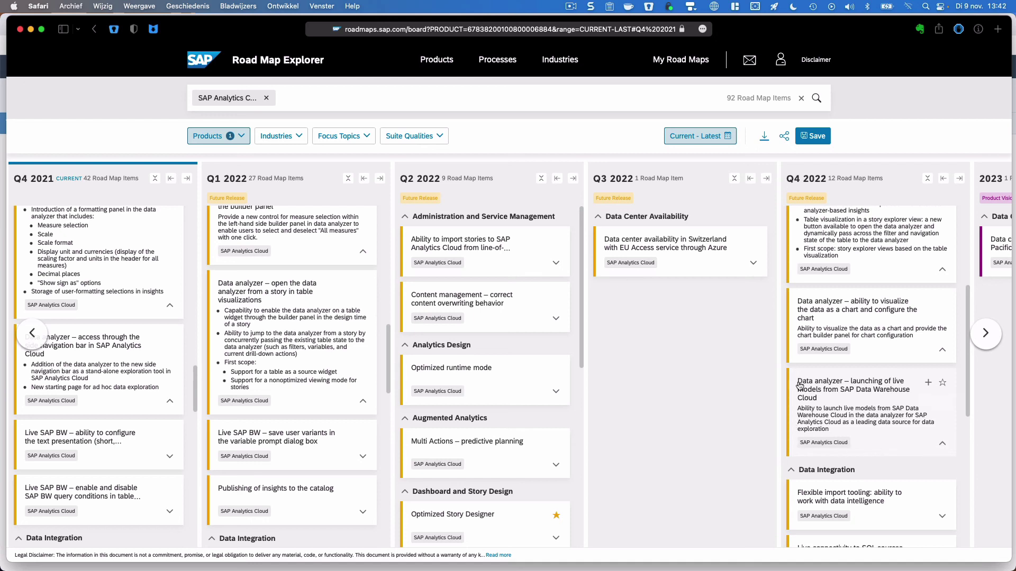
{"action": "scroll", "coordinate": [800, 383], "scroll_direction": "up", "scroll_amount": 3}
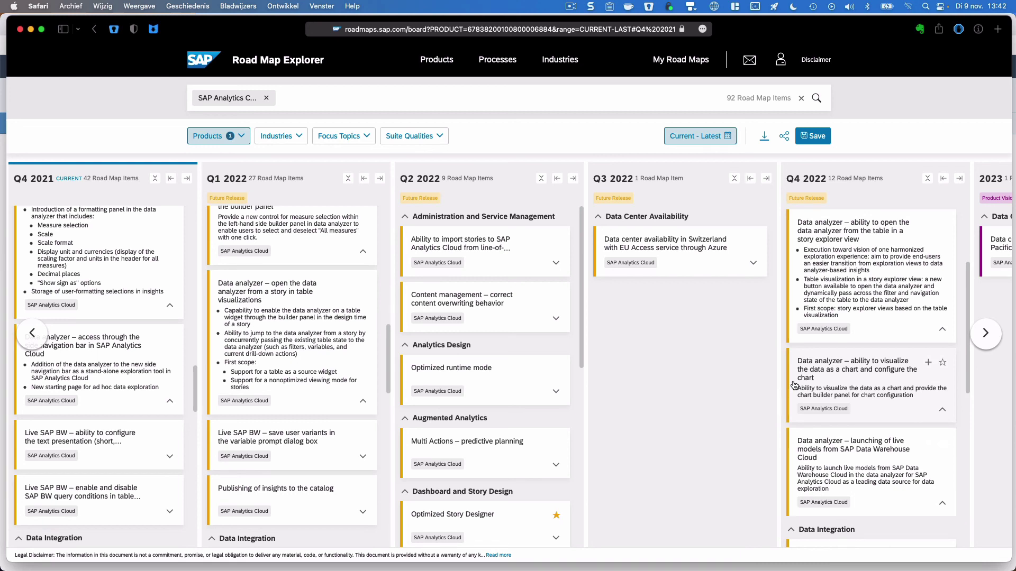
{"action": "key", "text": "super+Tab"}
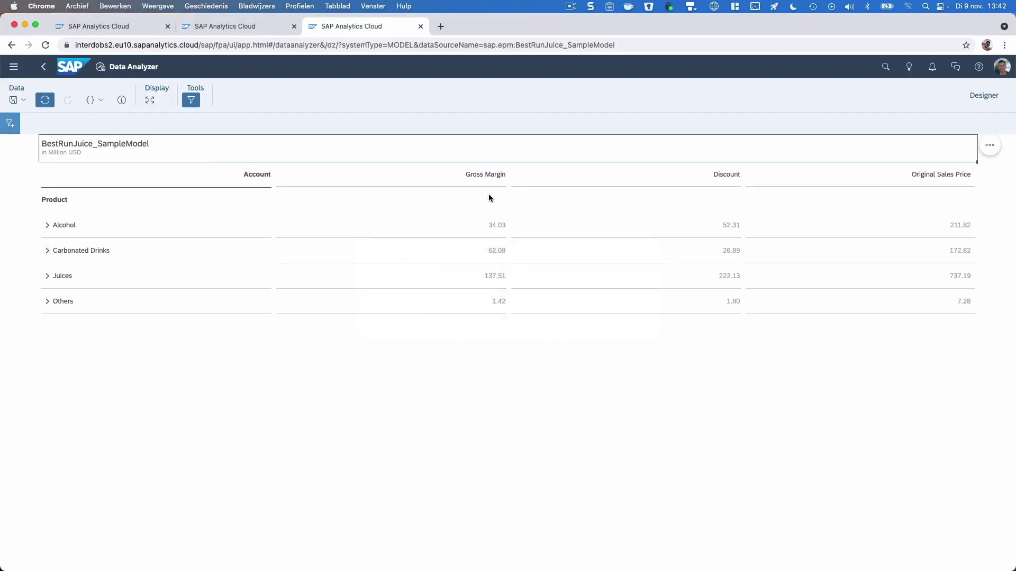
{"action": "key", "text": "super+Tab"}
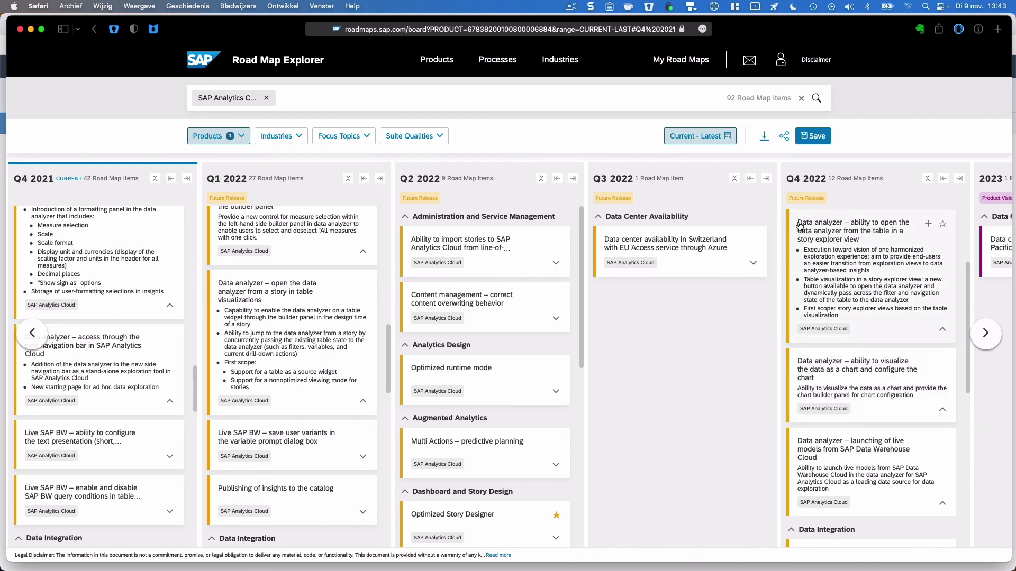
{"action": "left_click_drag", "start_coordinate": [798, 222], "coordinate": [855, 330]}
{"action": "left_click", "coordinate": [855, 330]}
{"action": "scroll", "coordinate": [899, 275], "scroll_direction": "up", "scroll_amount": 1}
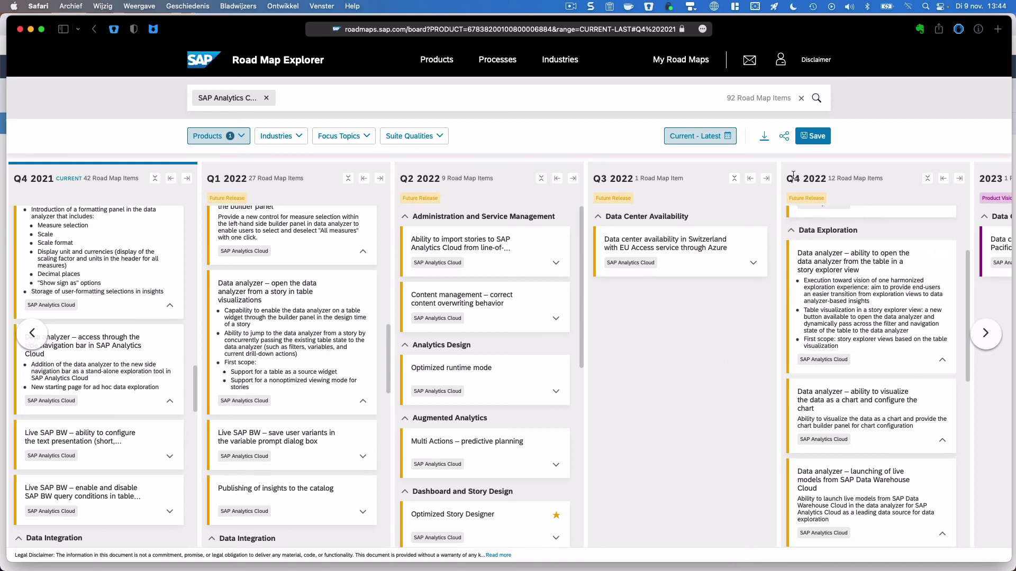
{"action": "left_click_drag", "start_coordinate": [786, 179], "coordinate": [826, 179]}
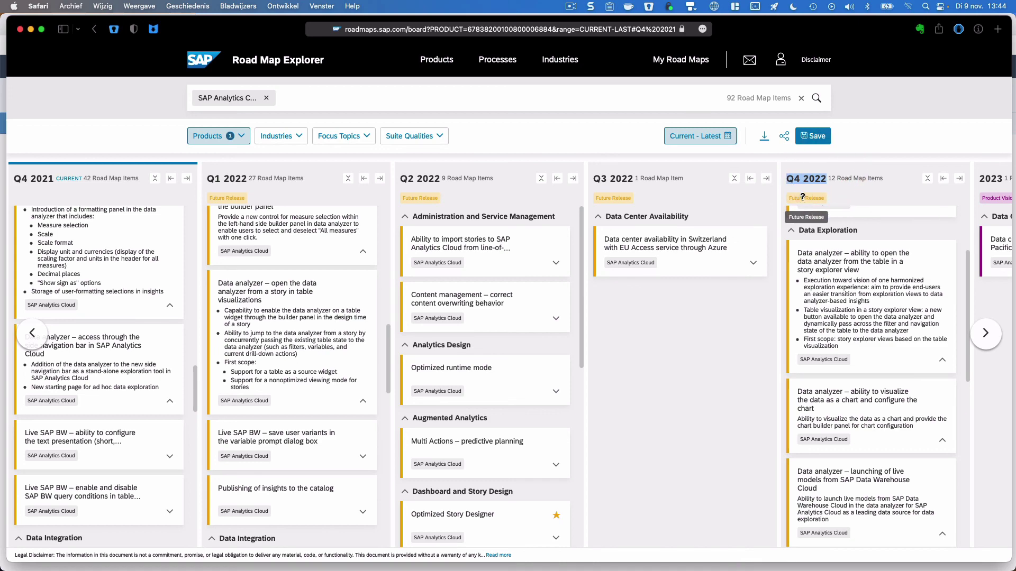
{"action": "scroll", "coordinate": [802, 198], "scroll_direction": "right", "scroll_amount": 3}
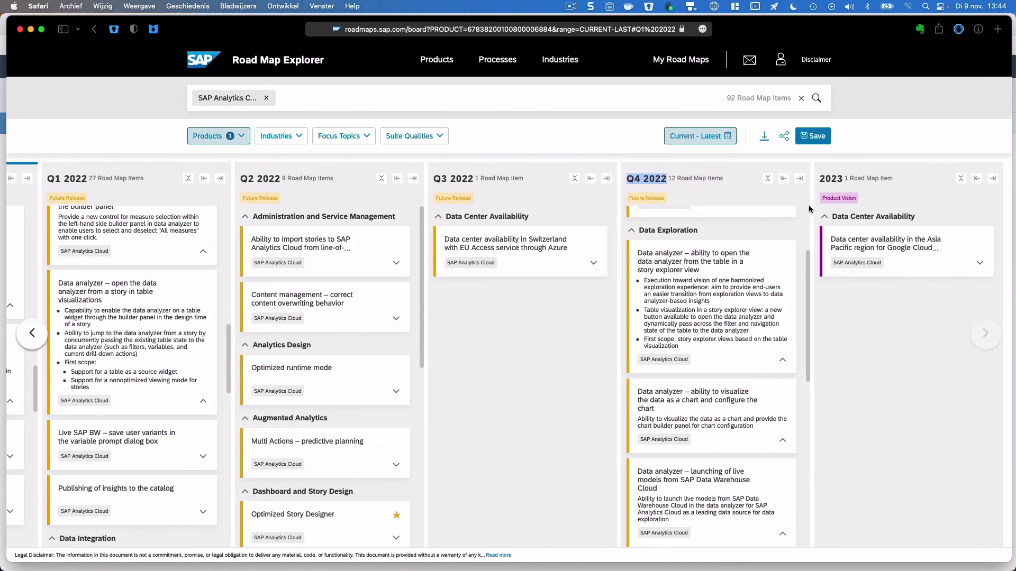
{"action": "scroll", "coordinate": [808, 205], "scroll_direction": "left", "scroll_amount": 3}
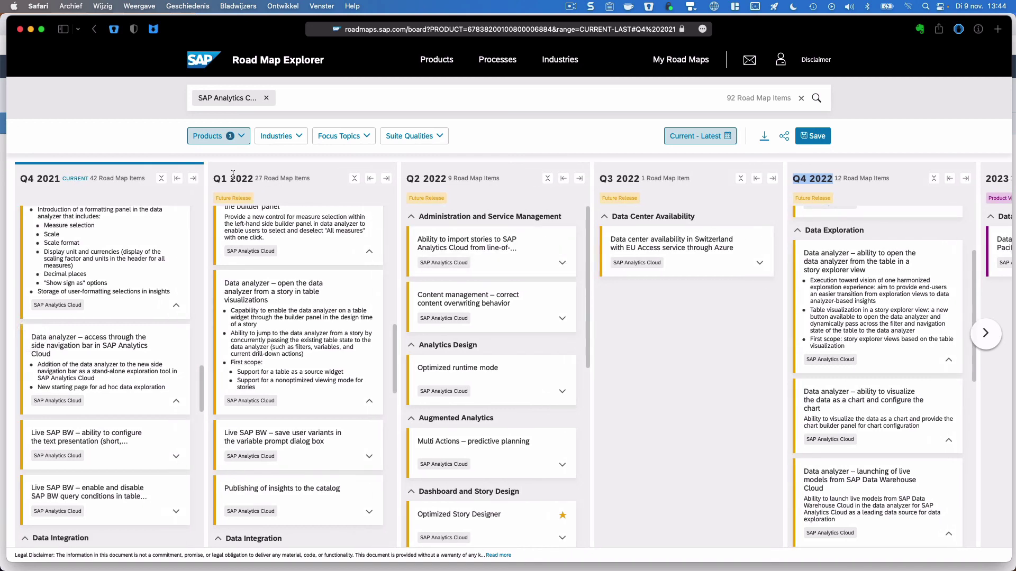
{"action": "left_click_drag", "start_coordinate": [212, 179], "coordinate": [405, 179]}
{"action": "left_click", "coordinate": [411, 177]}
{"action": "scroll", "coordinate": [384, 318], "scroll_direction": "up", "scroll_amount": 1}
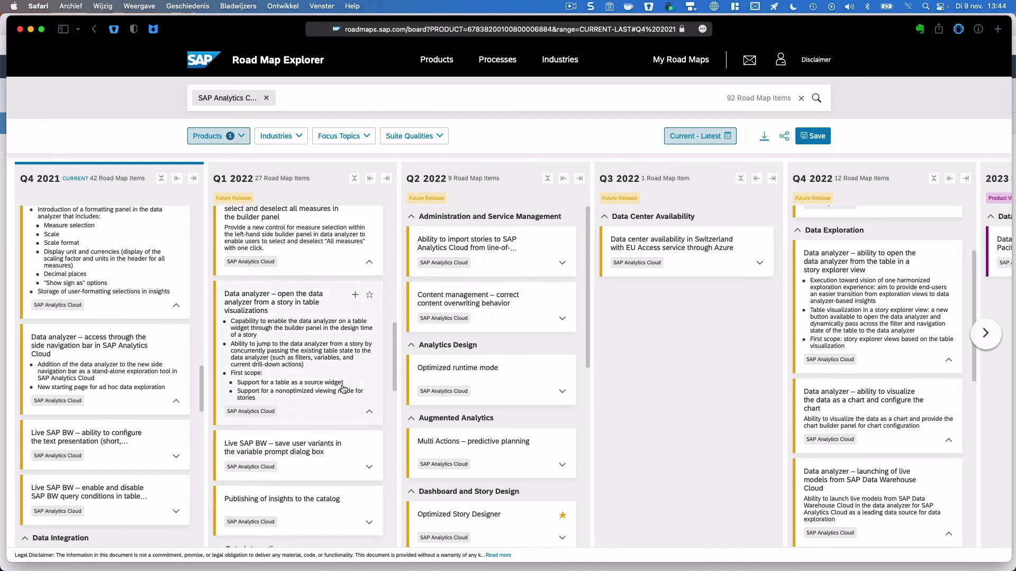